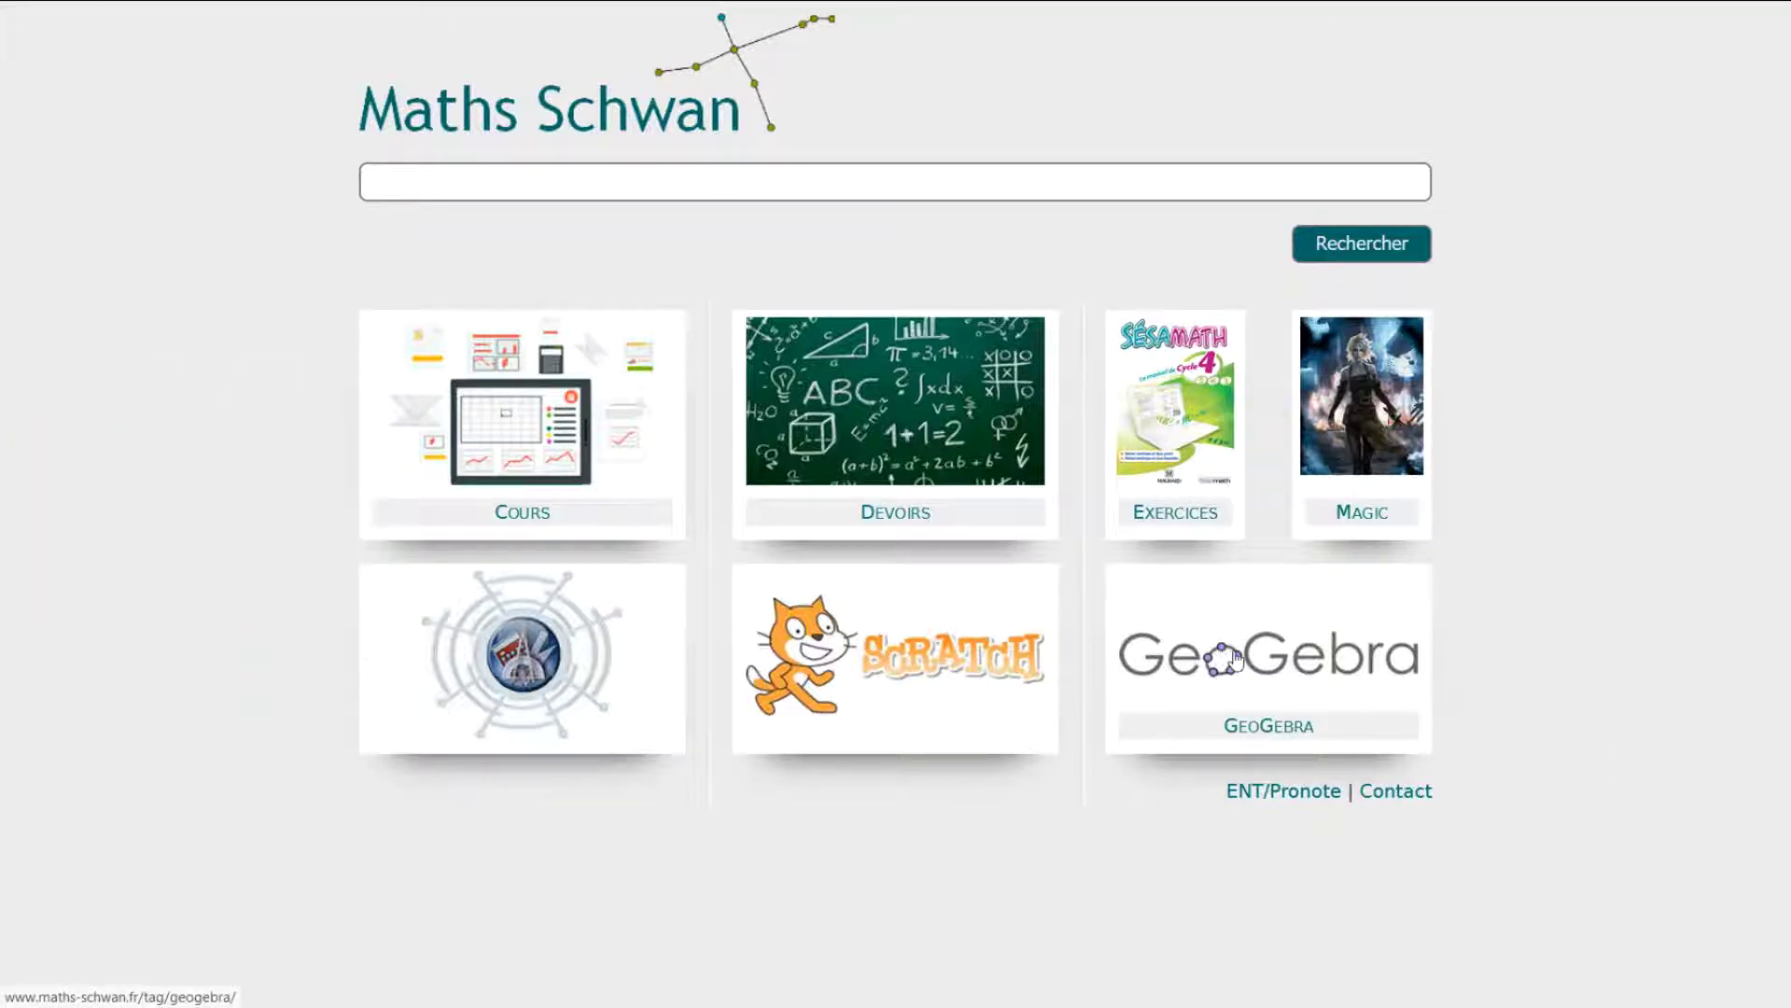
Open the online GeoGebra Classic app from the Maths Schwan site's GeoGebra category page
{"action": "left_click", "coordinate": [1236, 658]}
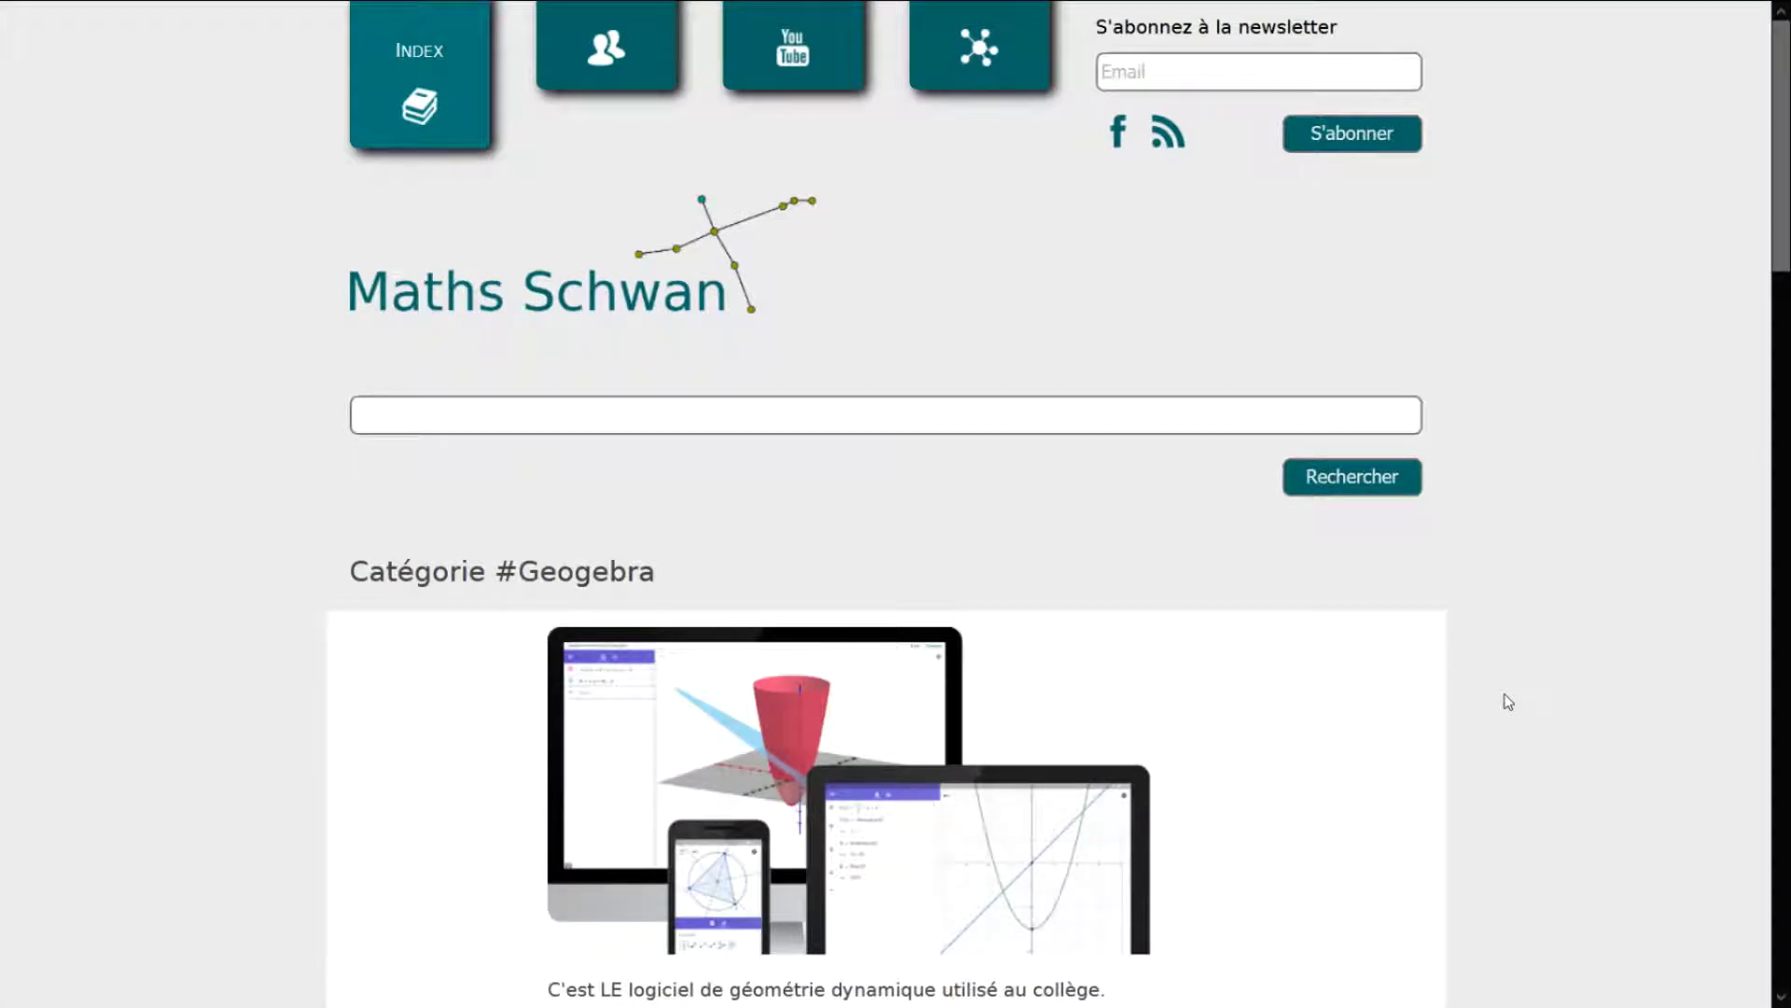
{"action": "scroll", "coordinate": [1508, 701], "scroll_direction": "down", "scroll_amount": 3}
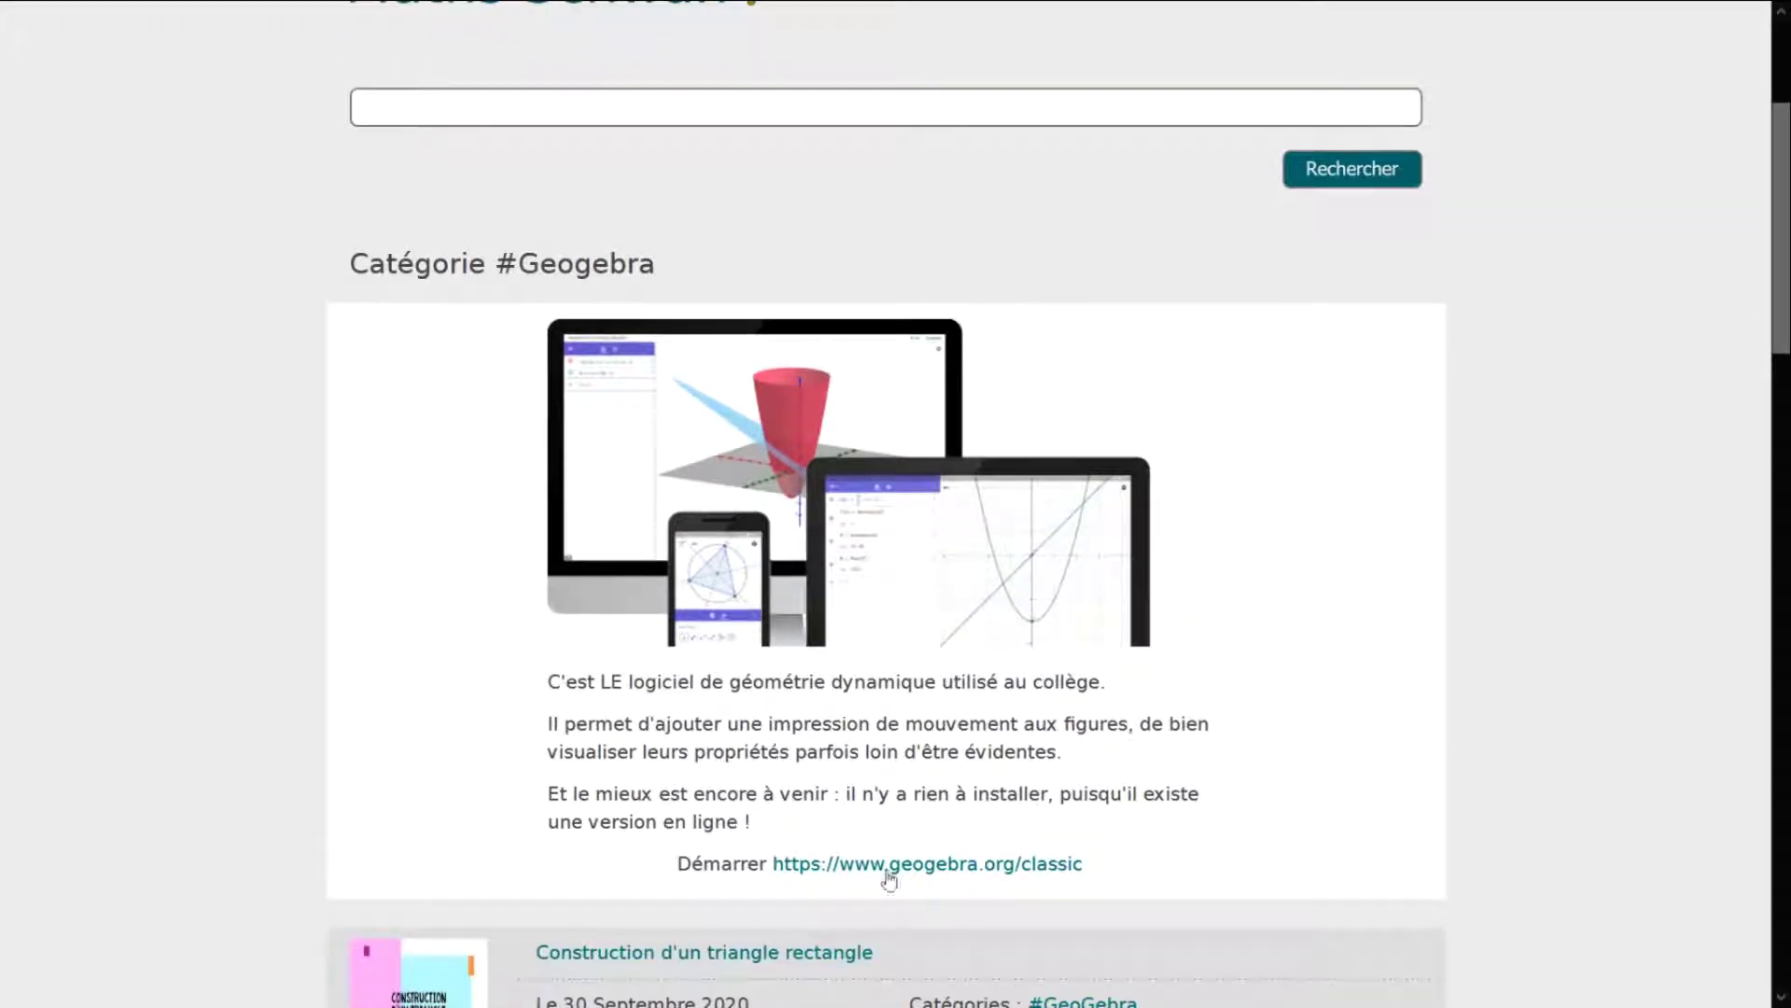
{"action": "left_click", "coordinate": [936, 869]}
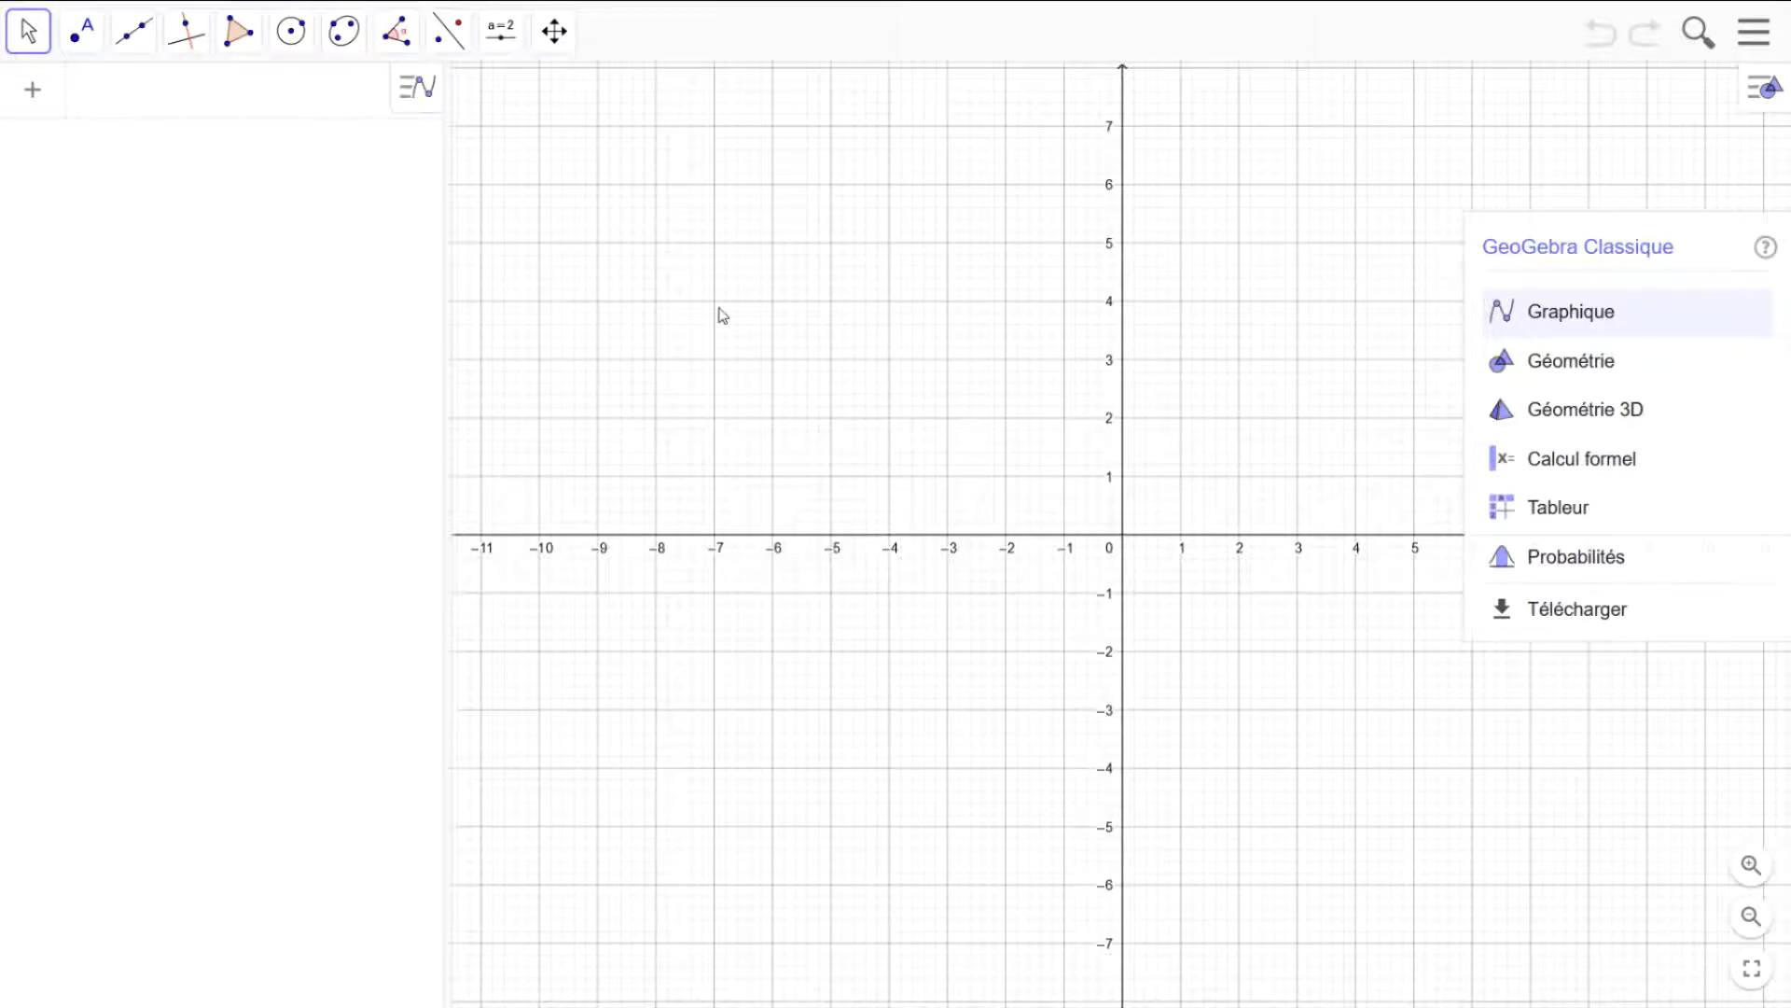
Hide the axes and the grid in the graphics view
{"action": "left_click", "coordinate": [720, 314]}
{"action": "right_click", "coordinate": [720, 314]}
{"action": "left_click", "coordinate": [765, 357]}
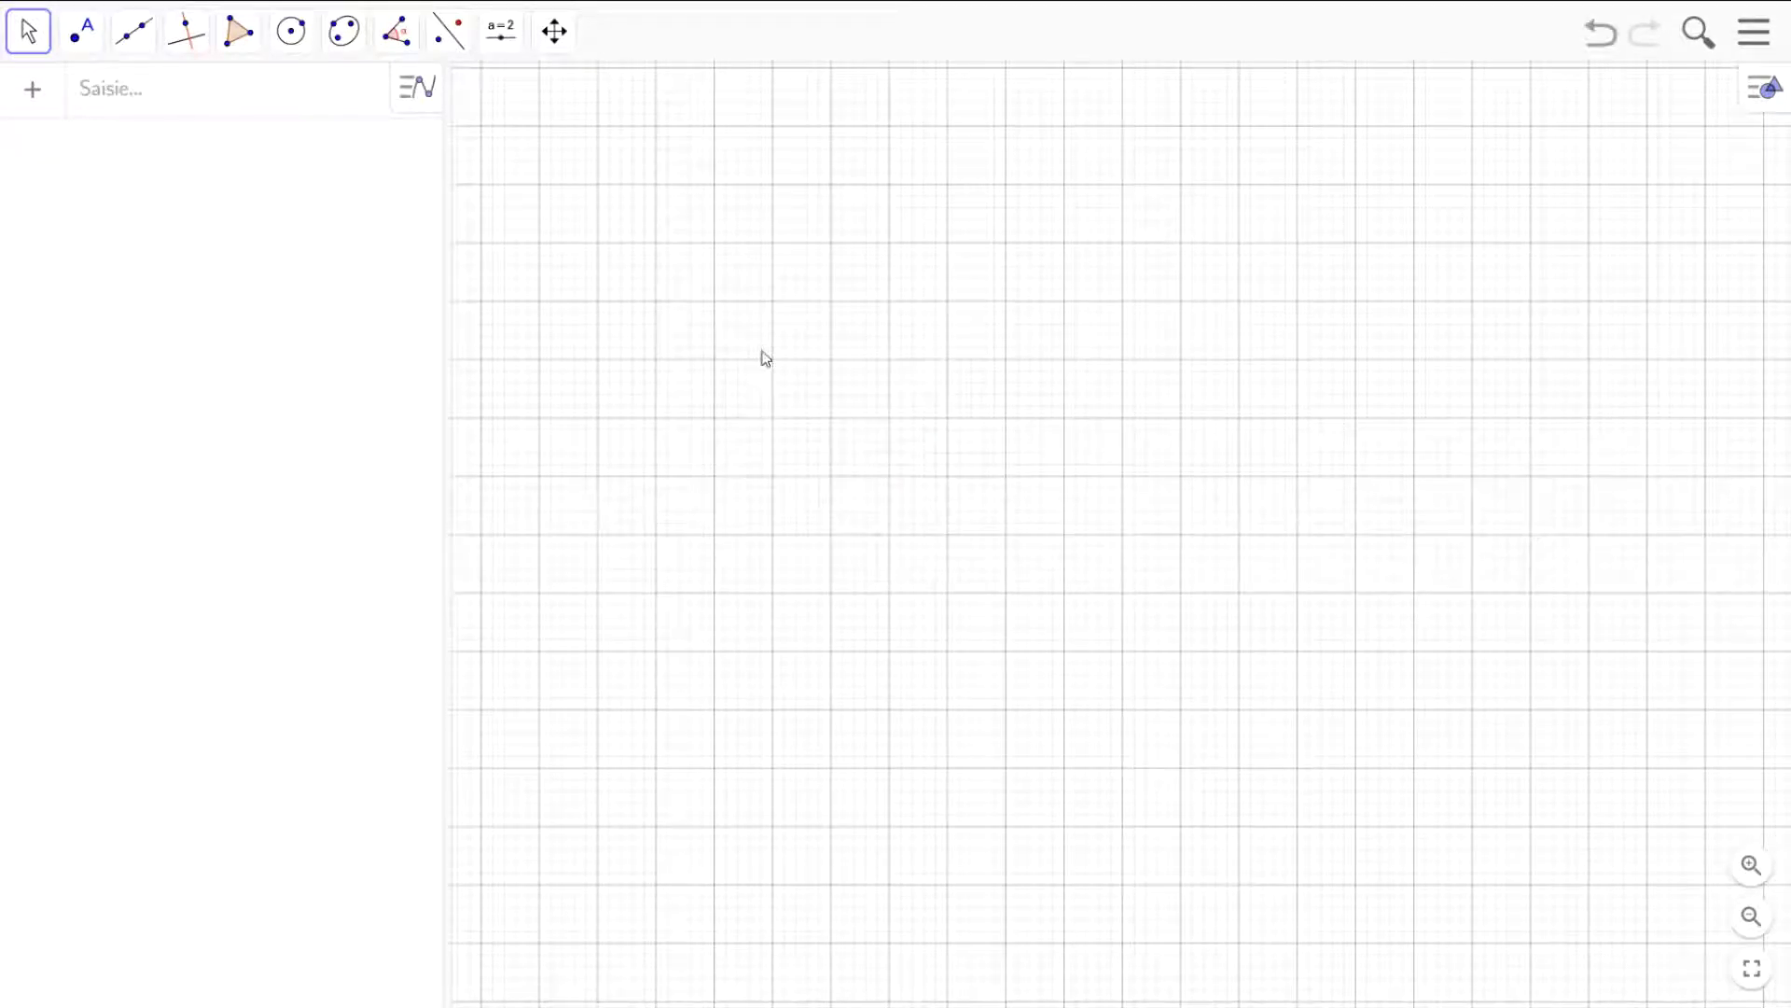
{"action": "right_click", "coordinate": [765, 357]}
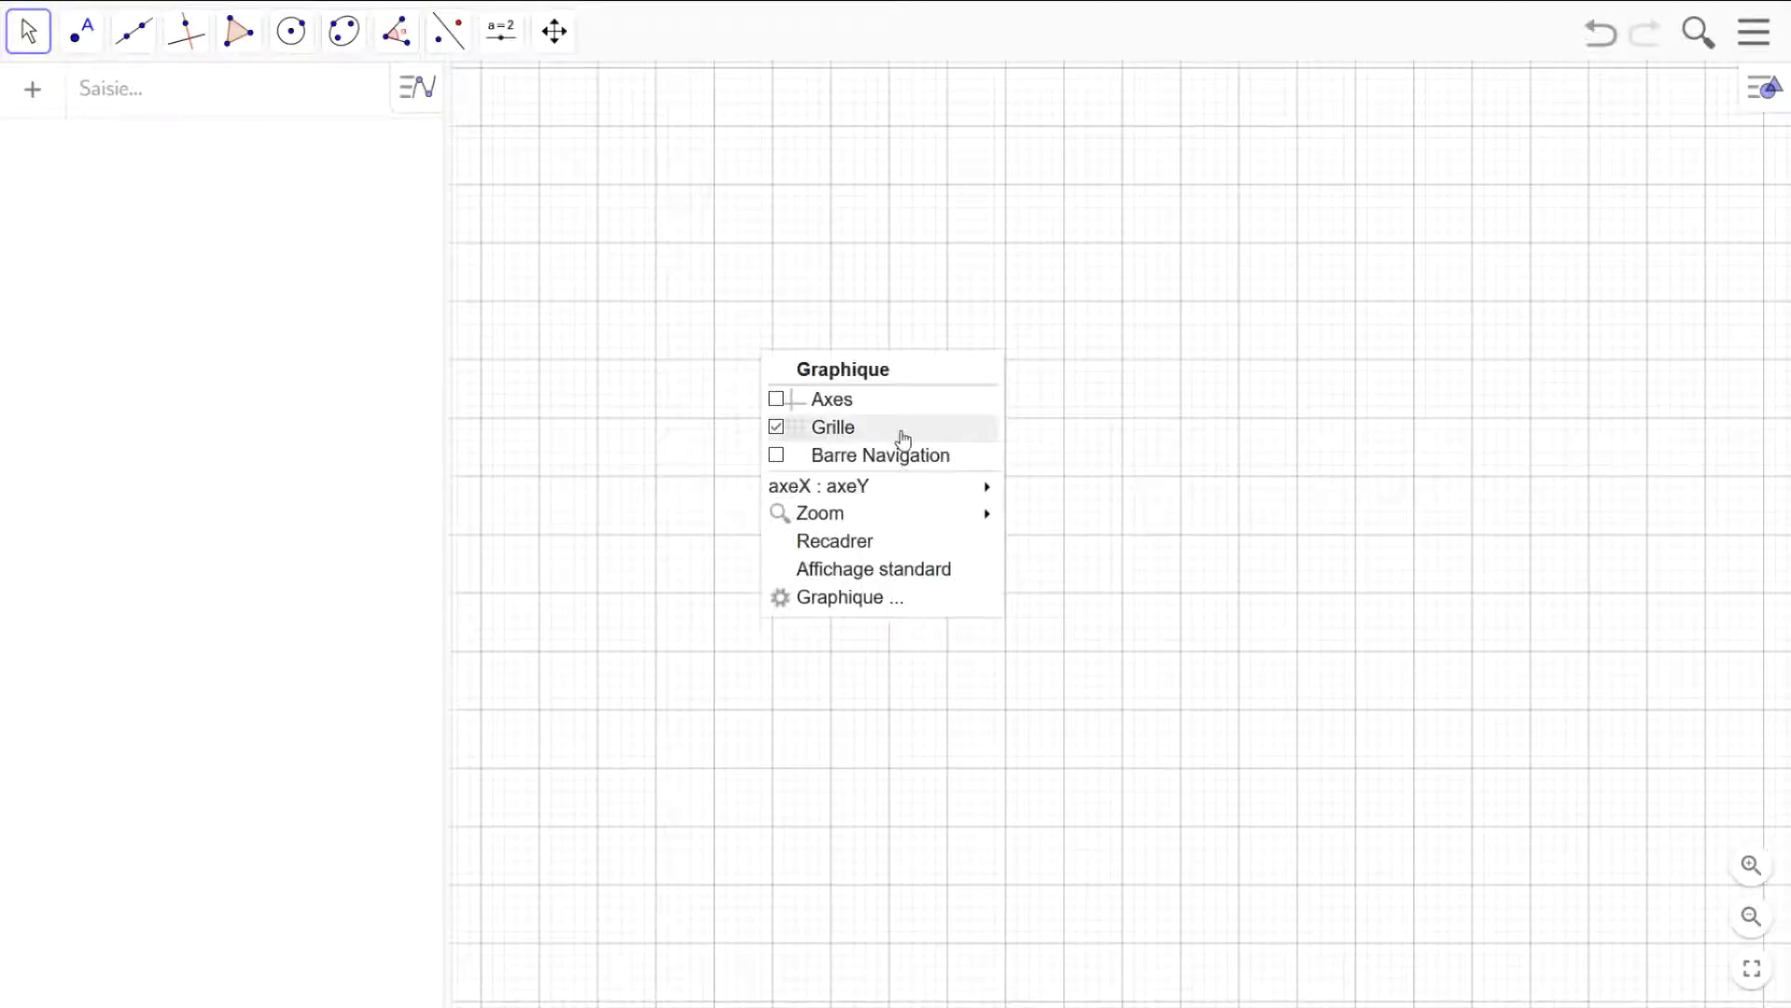
{"action": "left_click", "coordinate": [903, 428]}
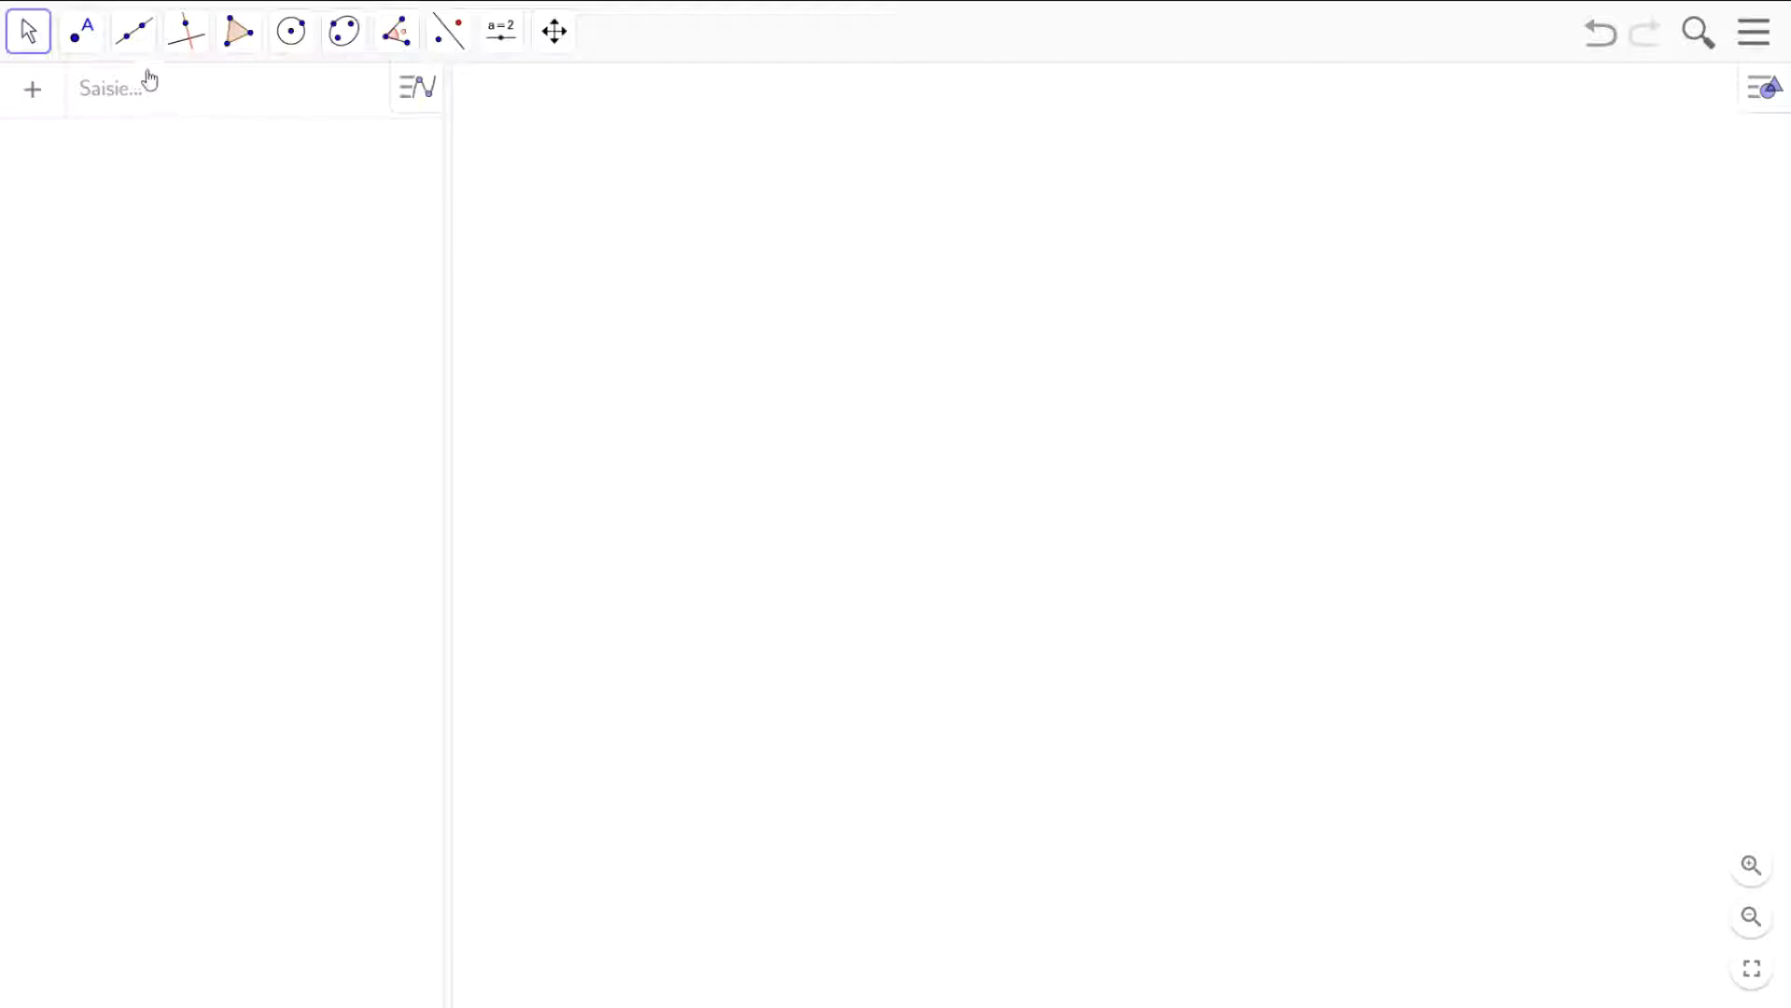
Draw a nearly horizontal segment about 5.5 units long in the upper part of the graphics view
{"action": "left_click", "coordinate": [137, 41]}
{"action": "left_click", "coordinate": [240, 142]}
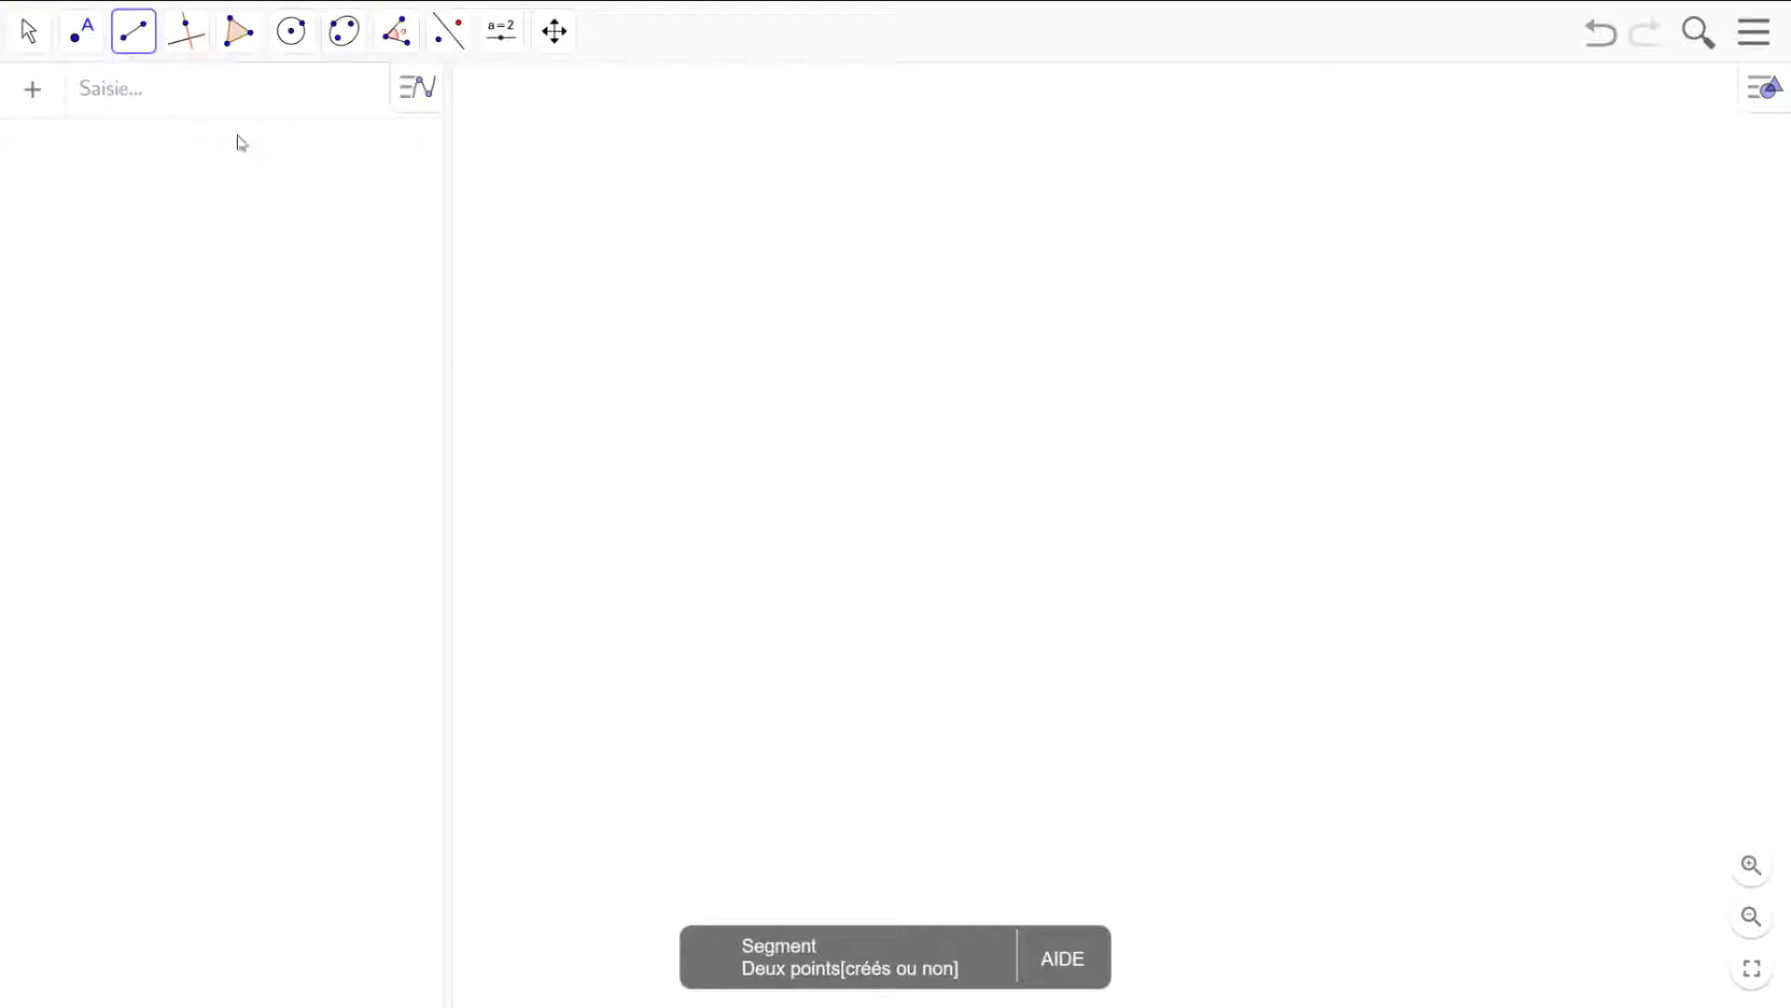
{"action": "left_click", "coordinate": [730, 374]}
{"action": "left_click", "coordinate": [1050, 368]}
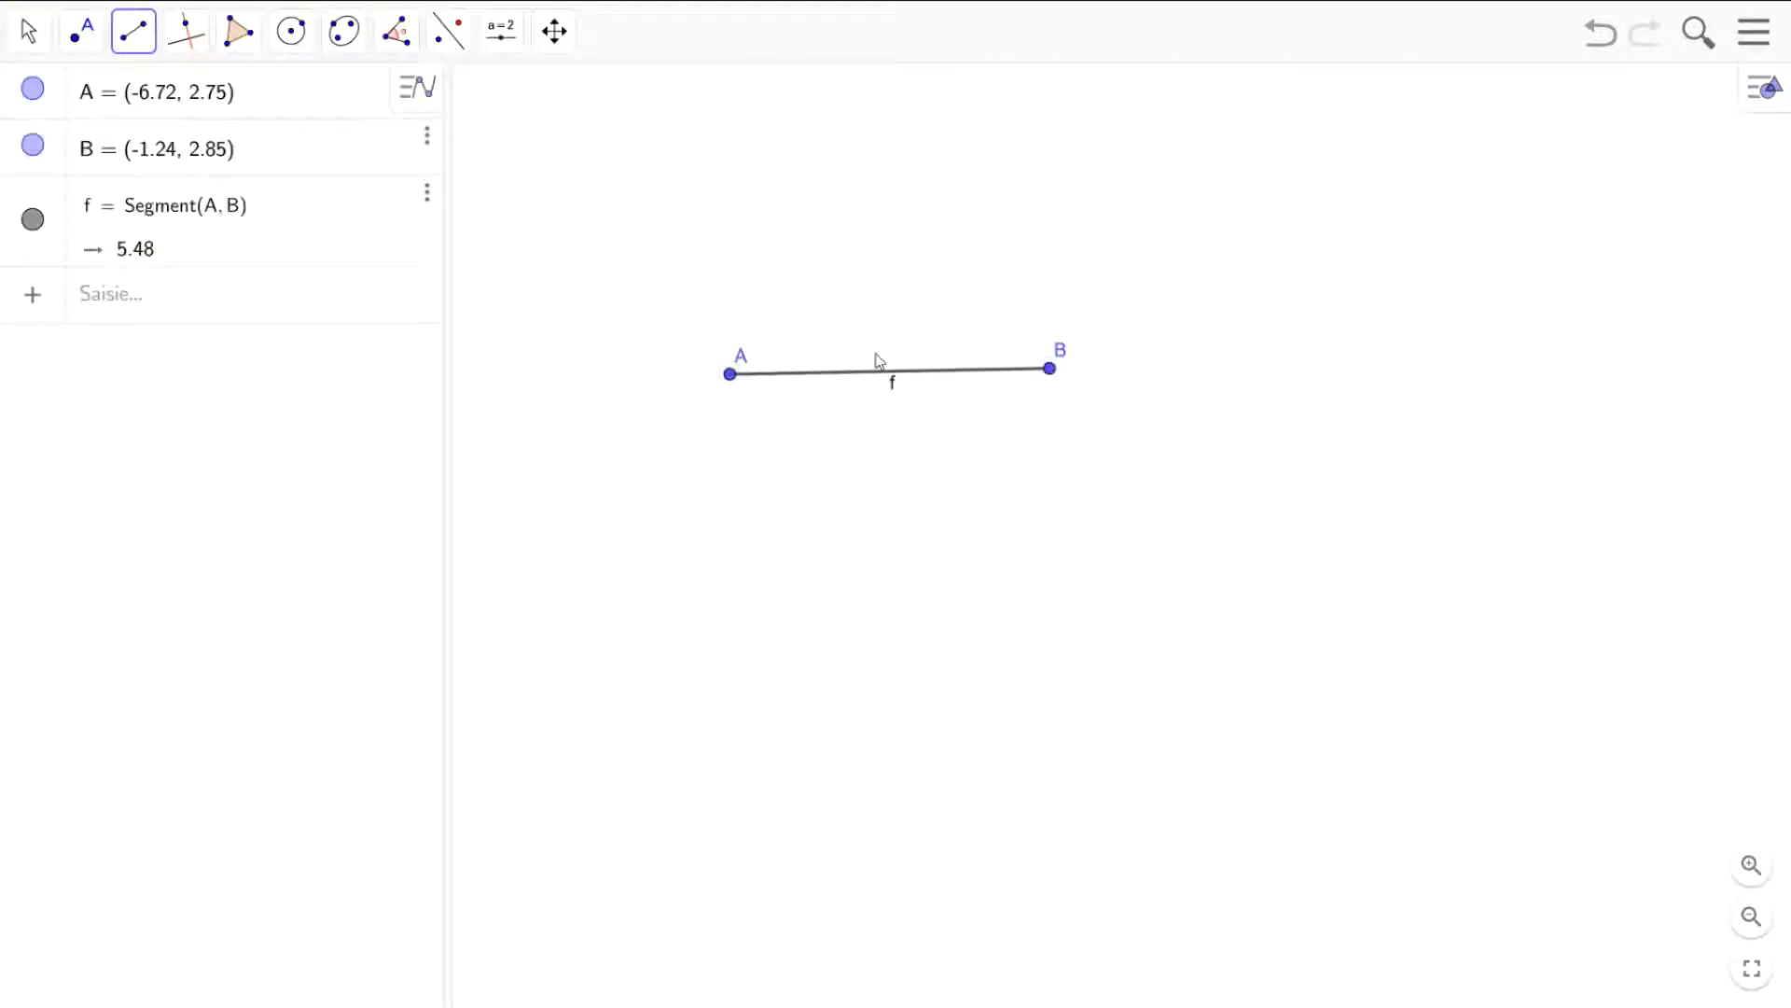
Construct two lines perpendicular to segment AB, one through point A and one through point B
{"action": "left_click", "coordinate": [186, 32]}
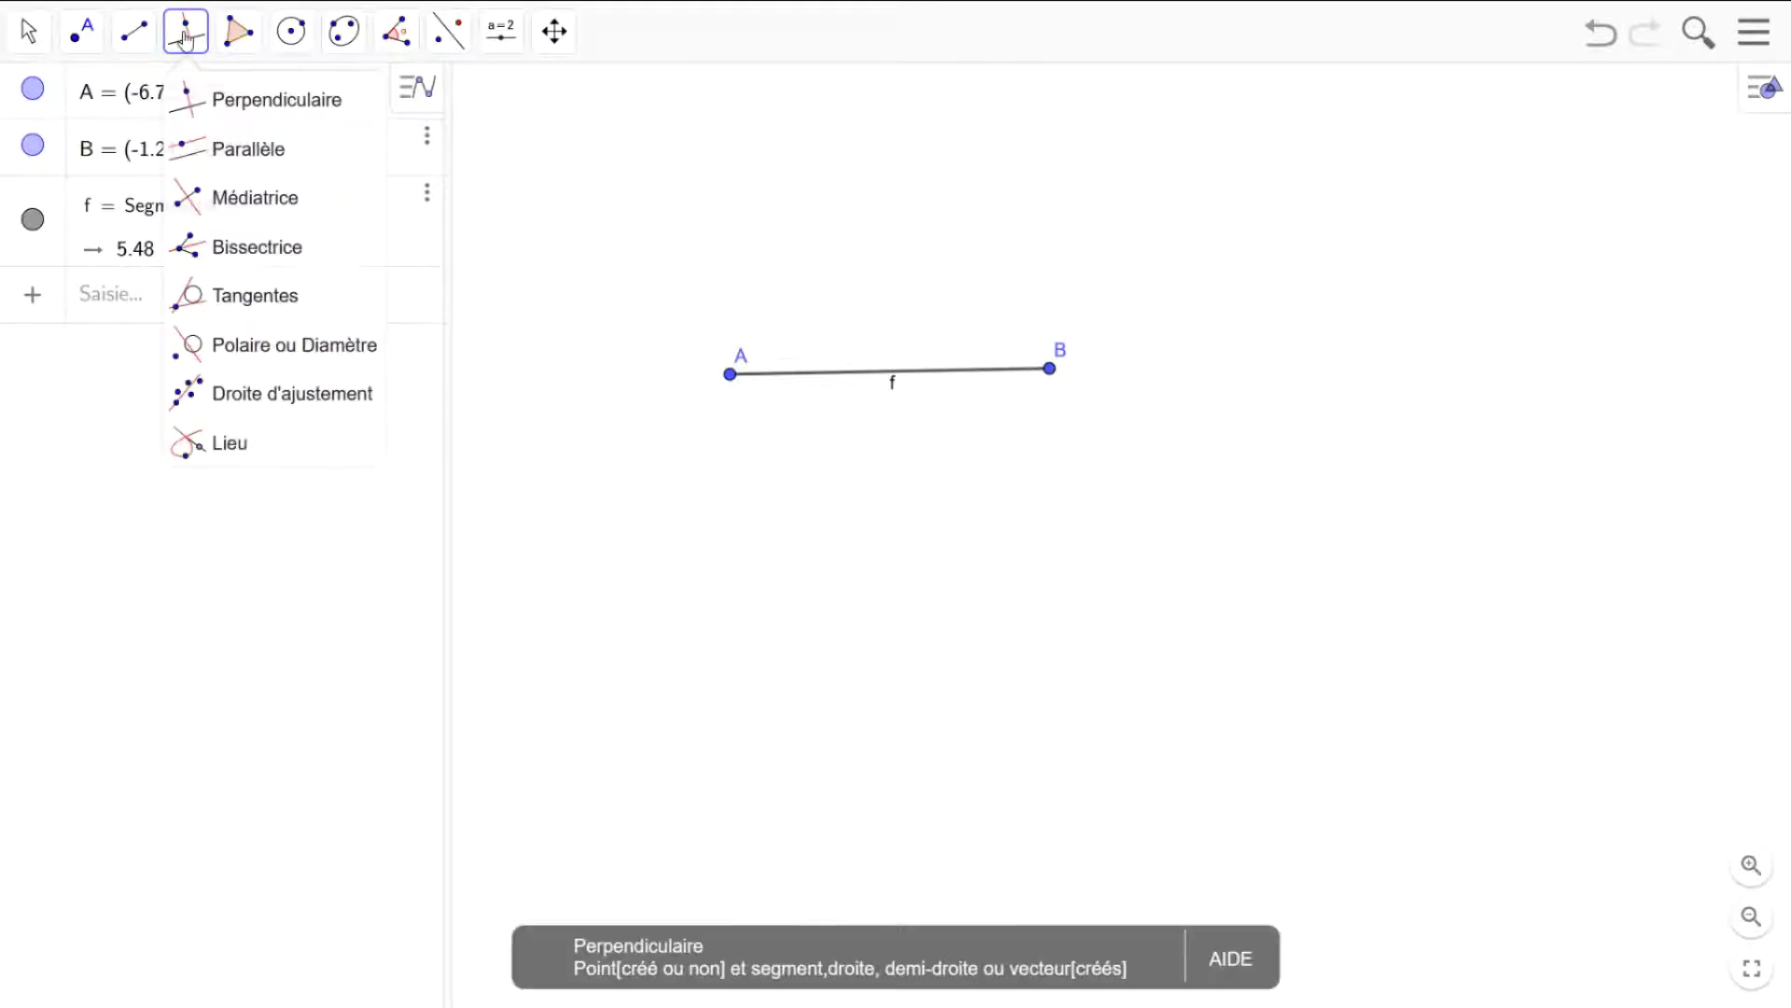
{"action": "left_click", "coordinate": [338, 108]}
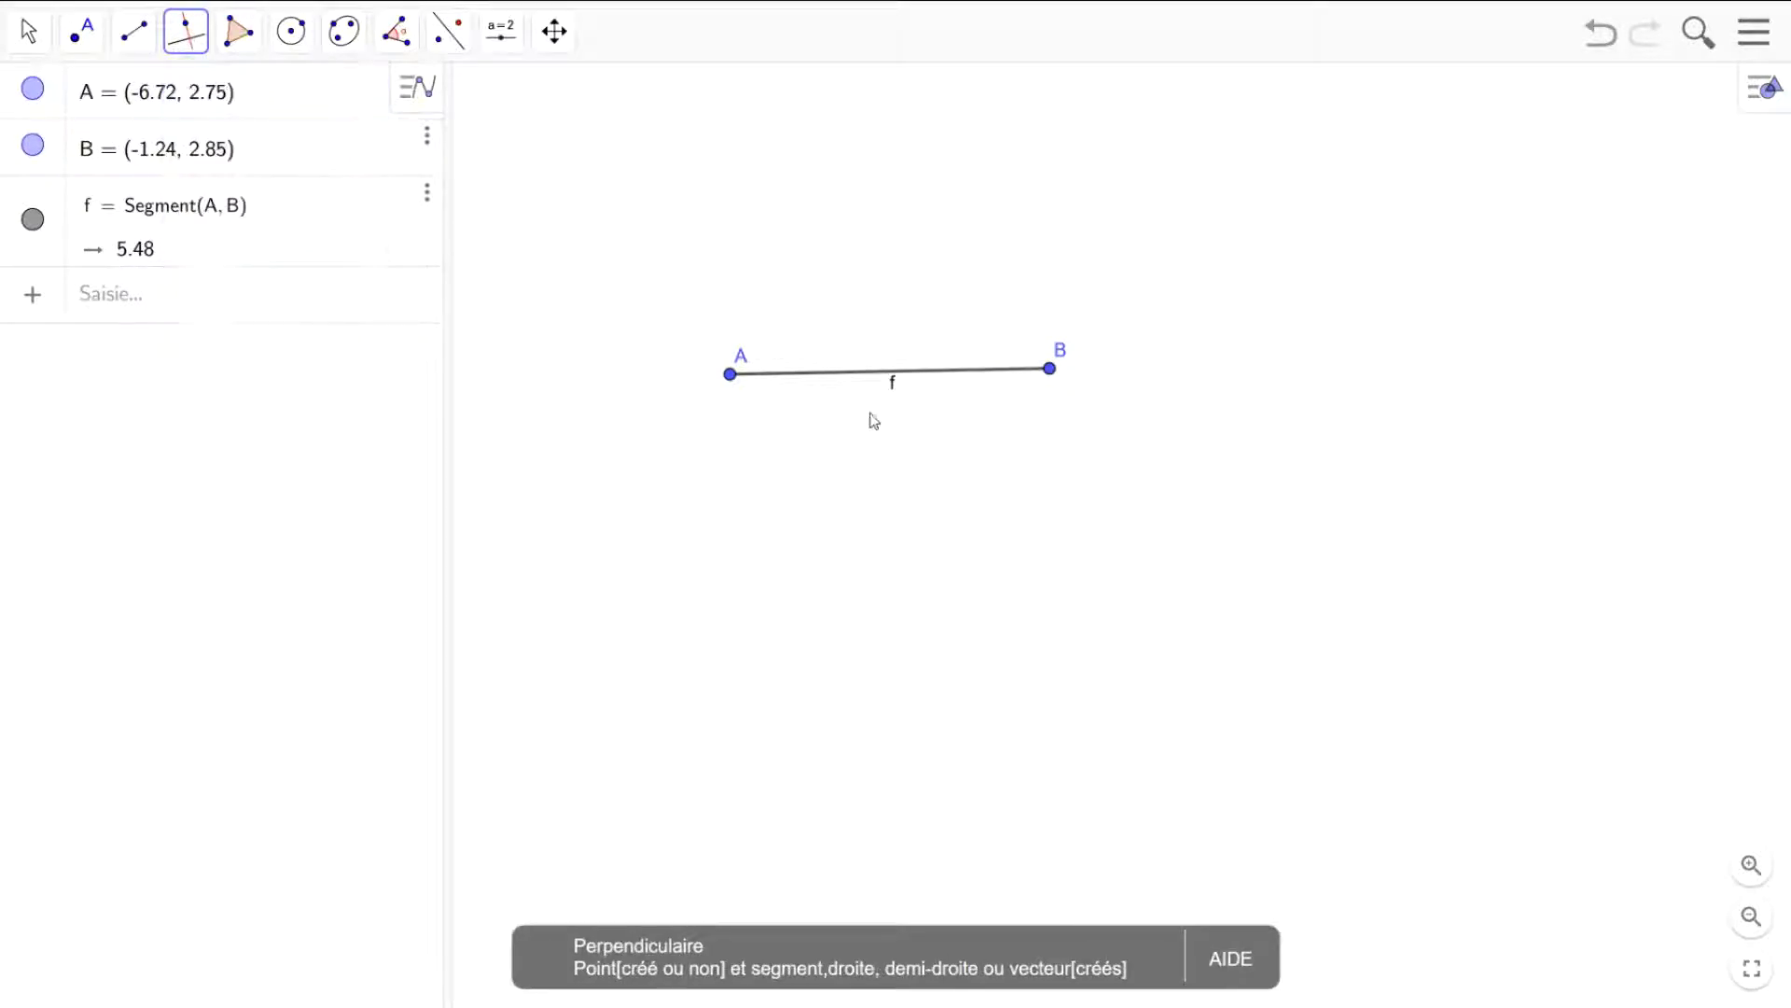
{"action": "left_click", "coordinate": [836, 380]}
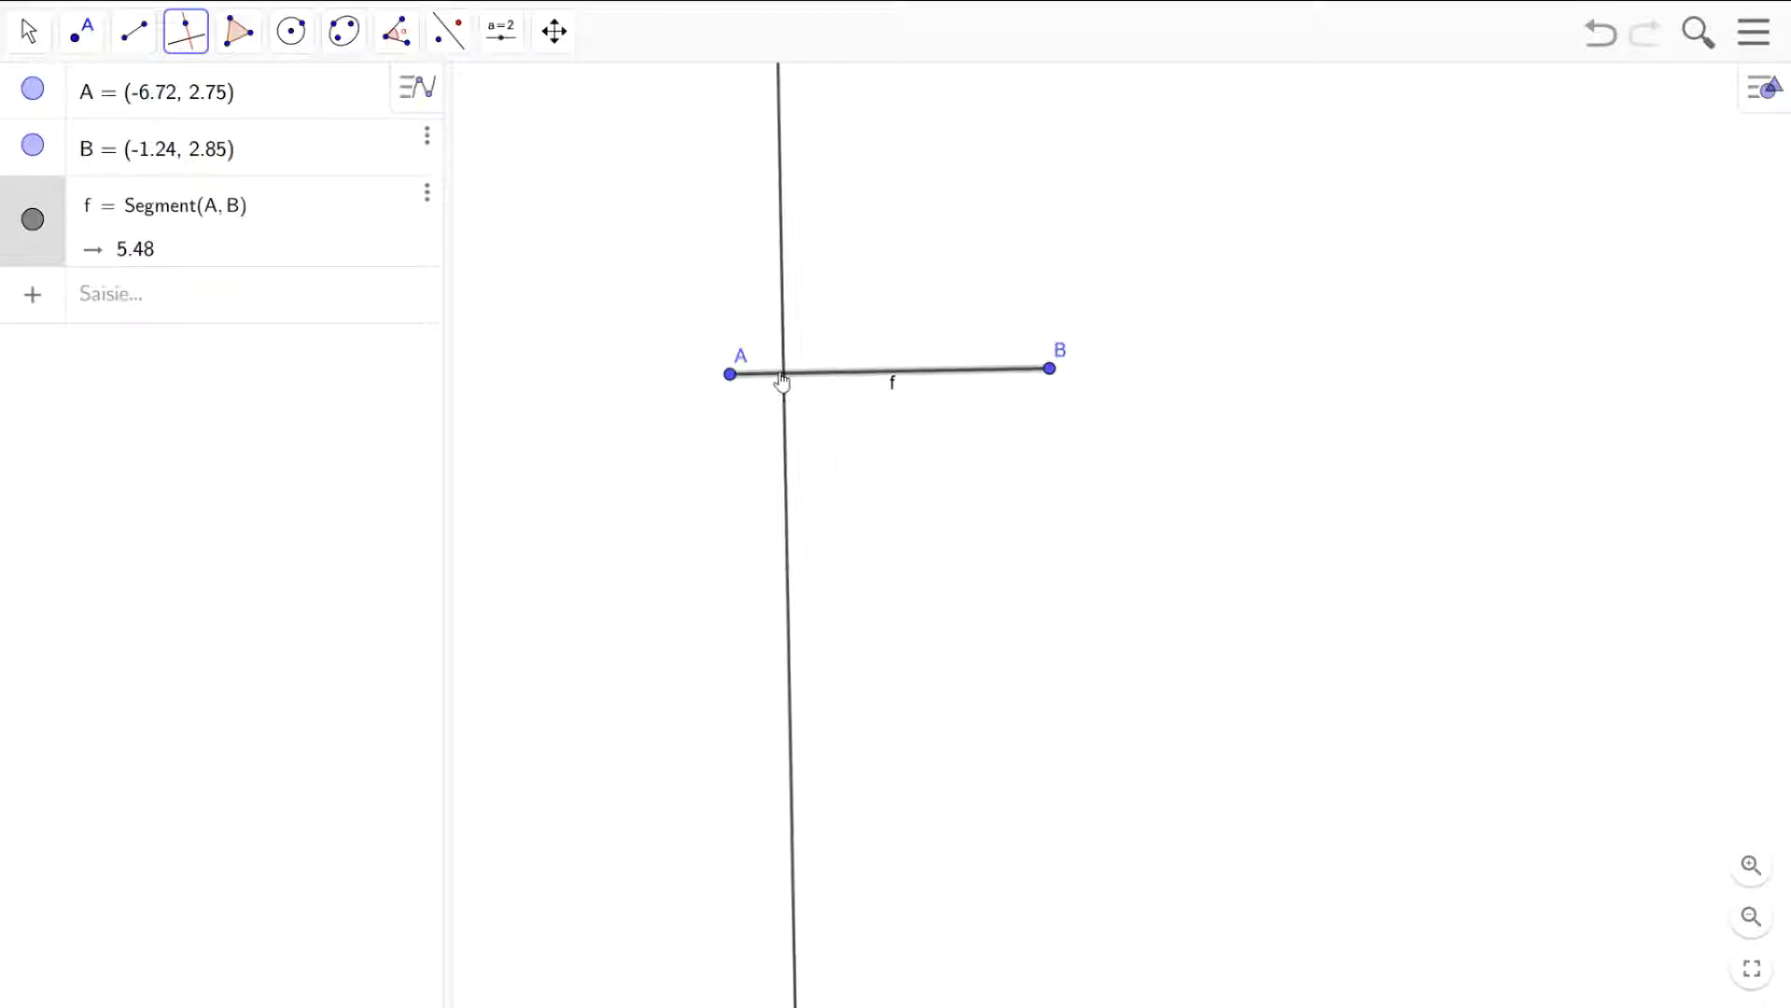
{"action": "left_click", "coordinate": [731, 376]}
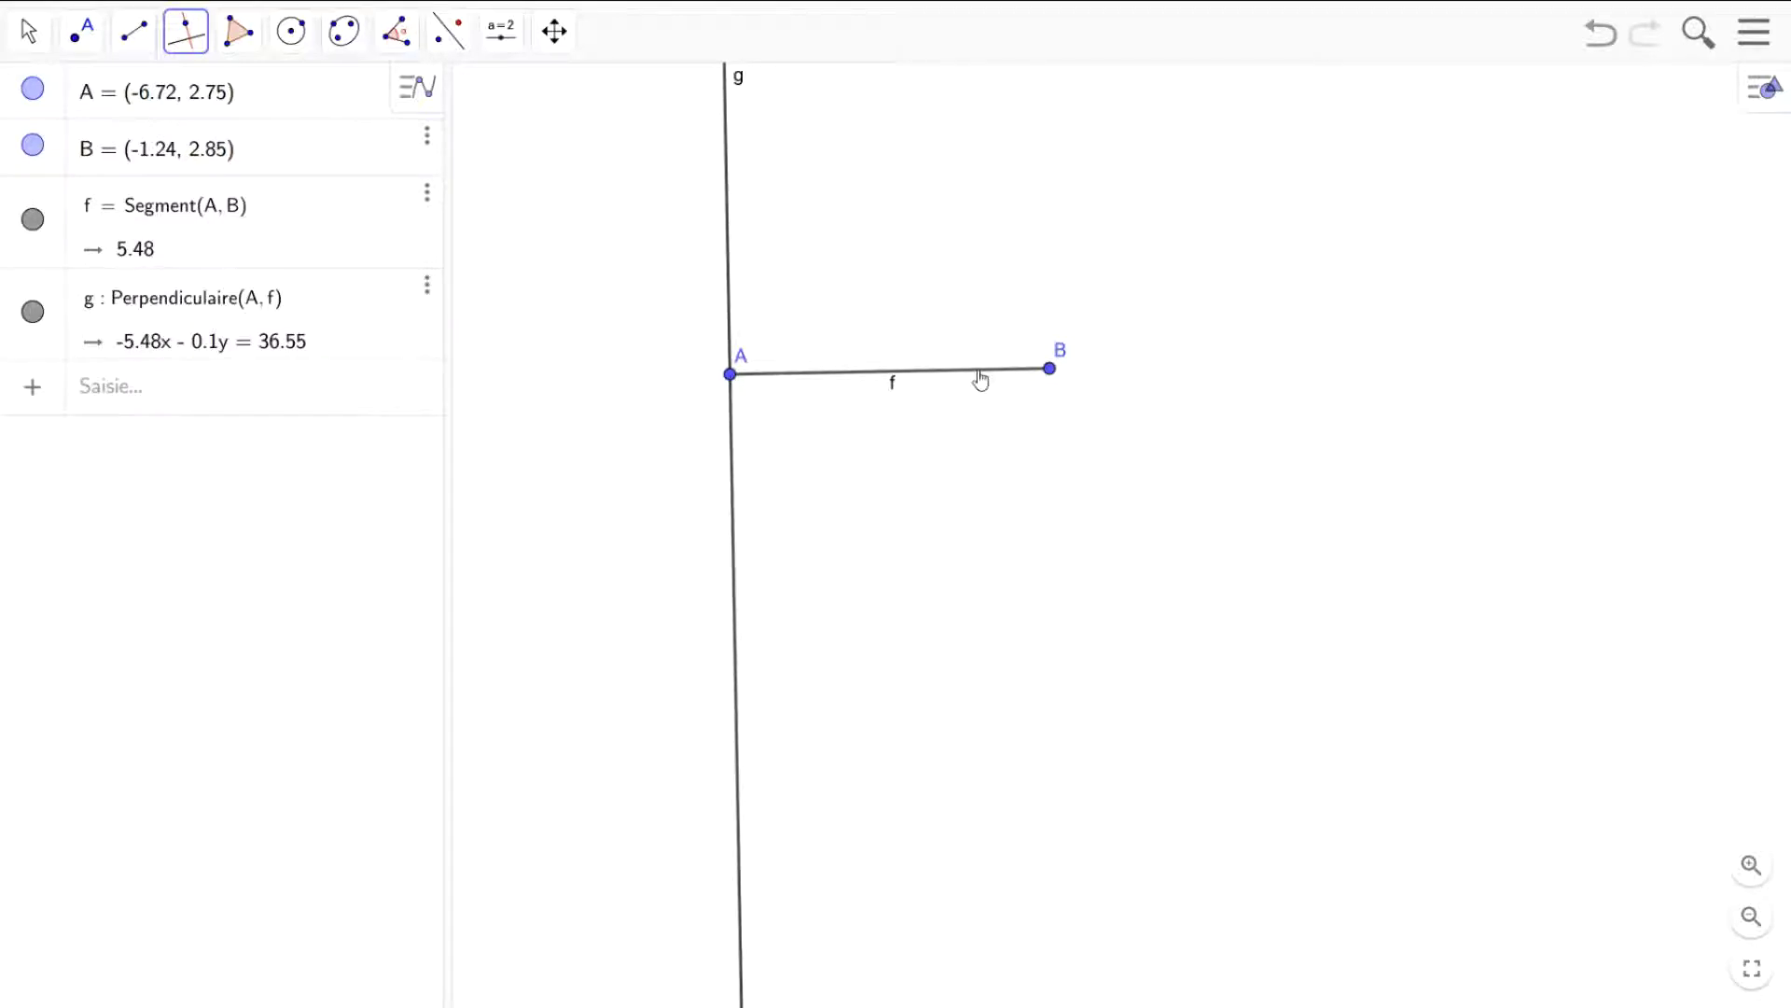
{"action": "left_click", "coordinate": [981, 378]}
{"action": "double_click", "coordinate": [1052, 369]}
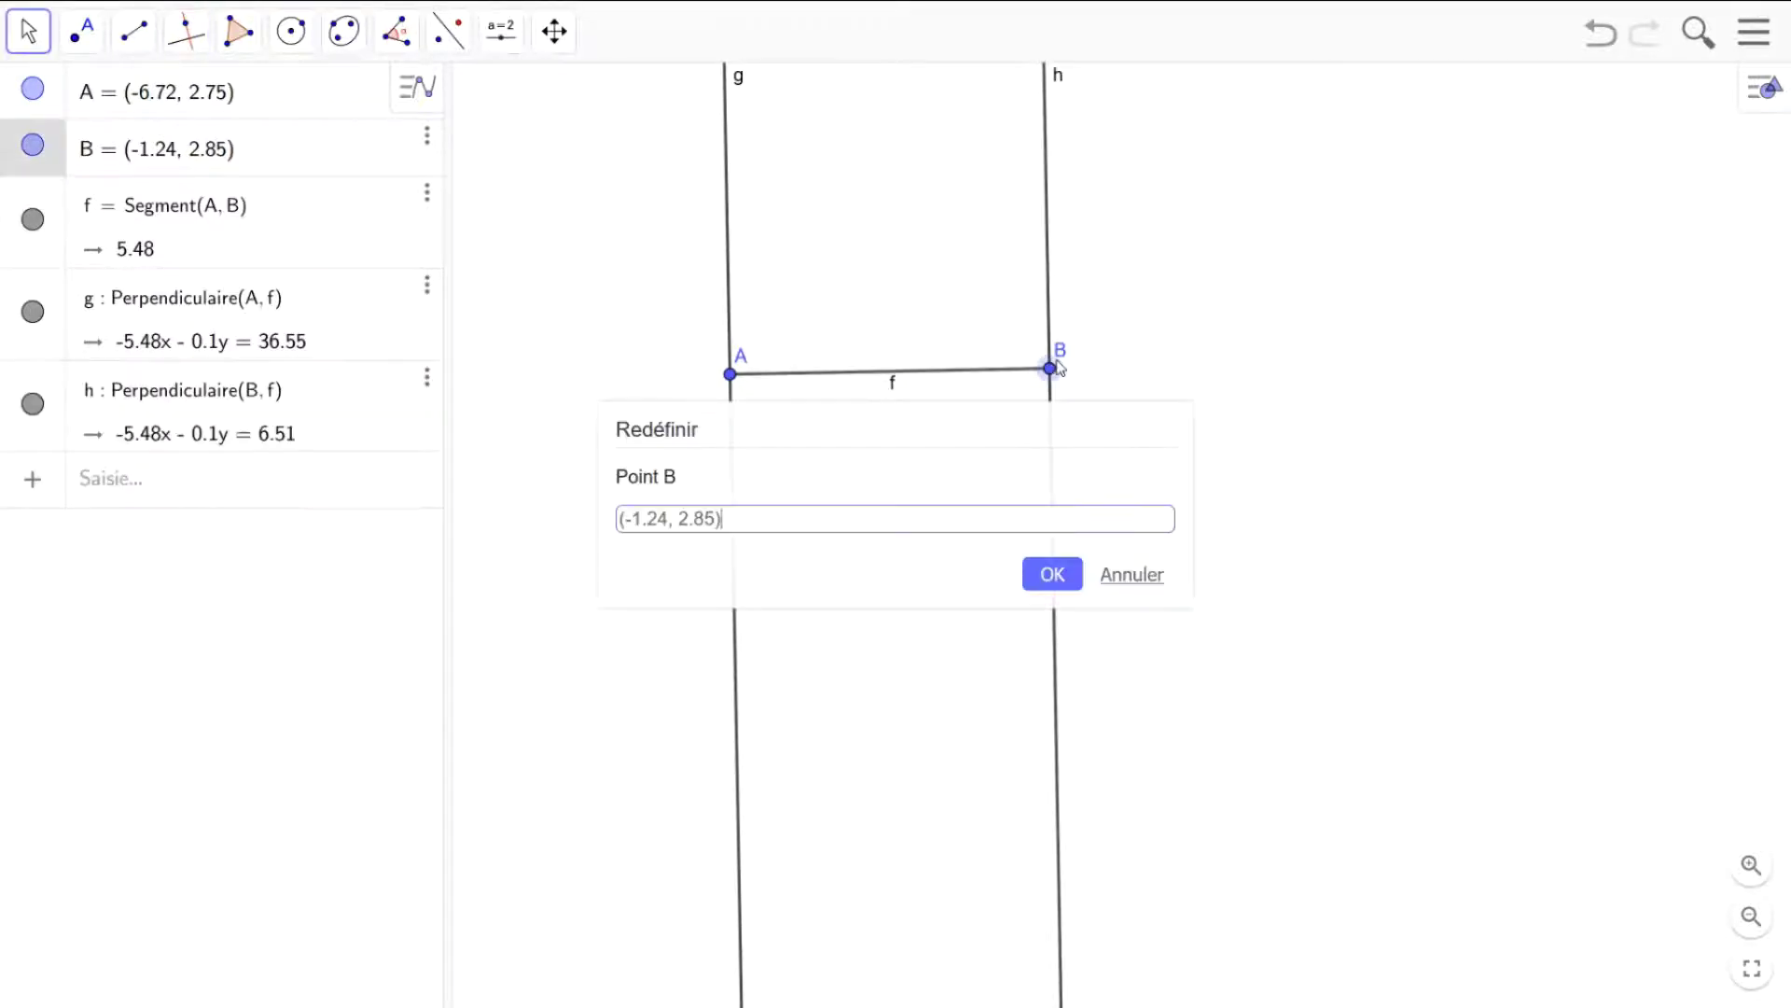
{"action": "left_click", "coordinate": [1069, 584]}
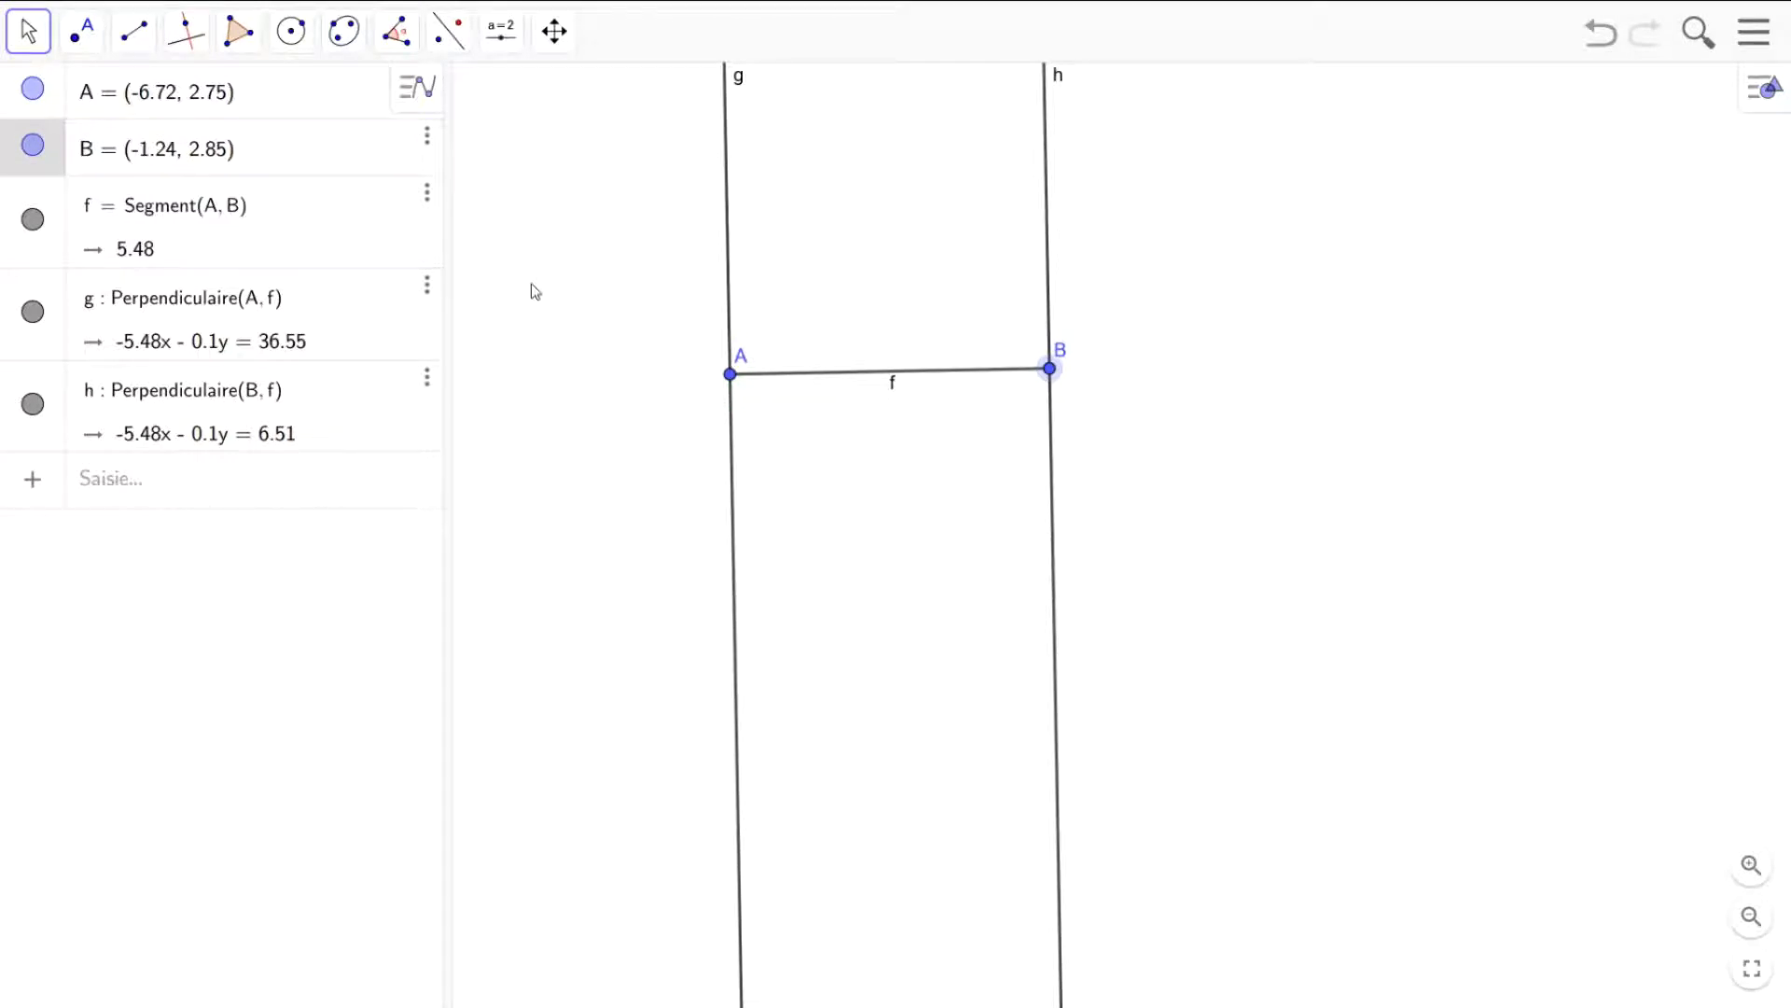
Place a point on the perpendicular through B, below the segment at about (-1.2, 0.93)
{"action": "left_click", "coordinate": [80, 37]}
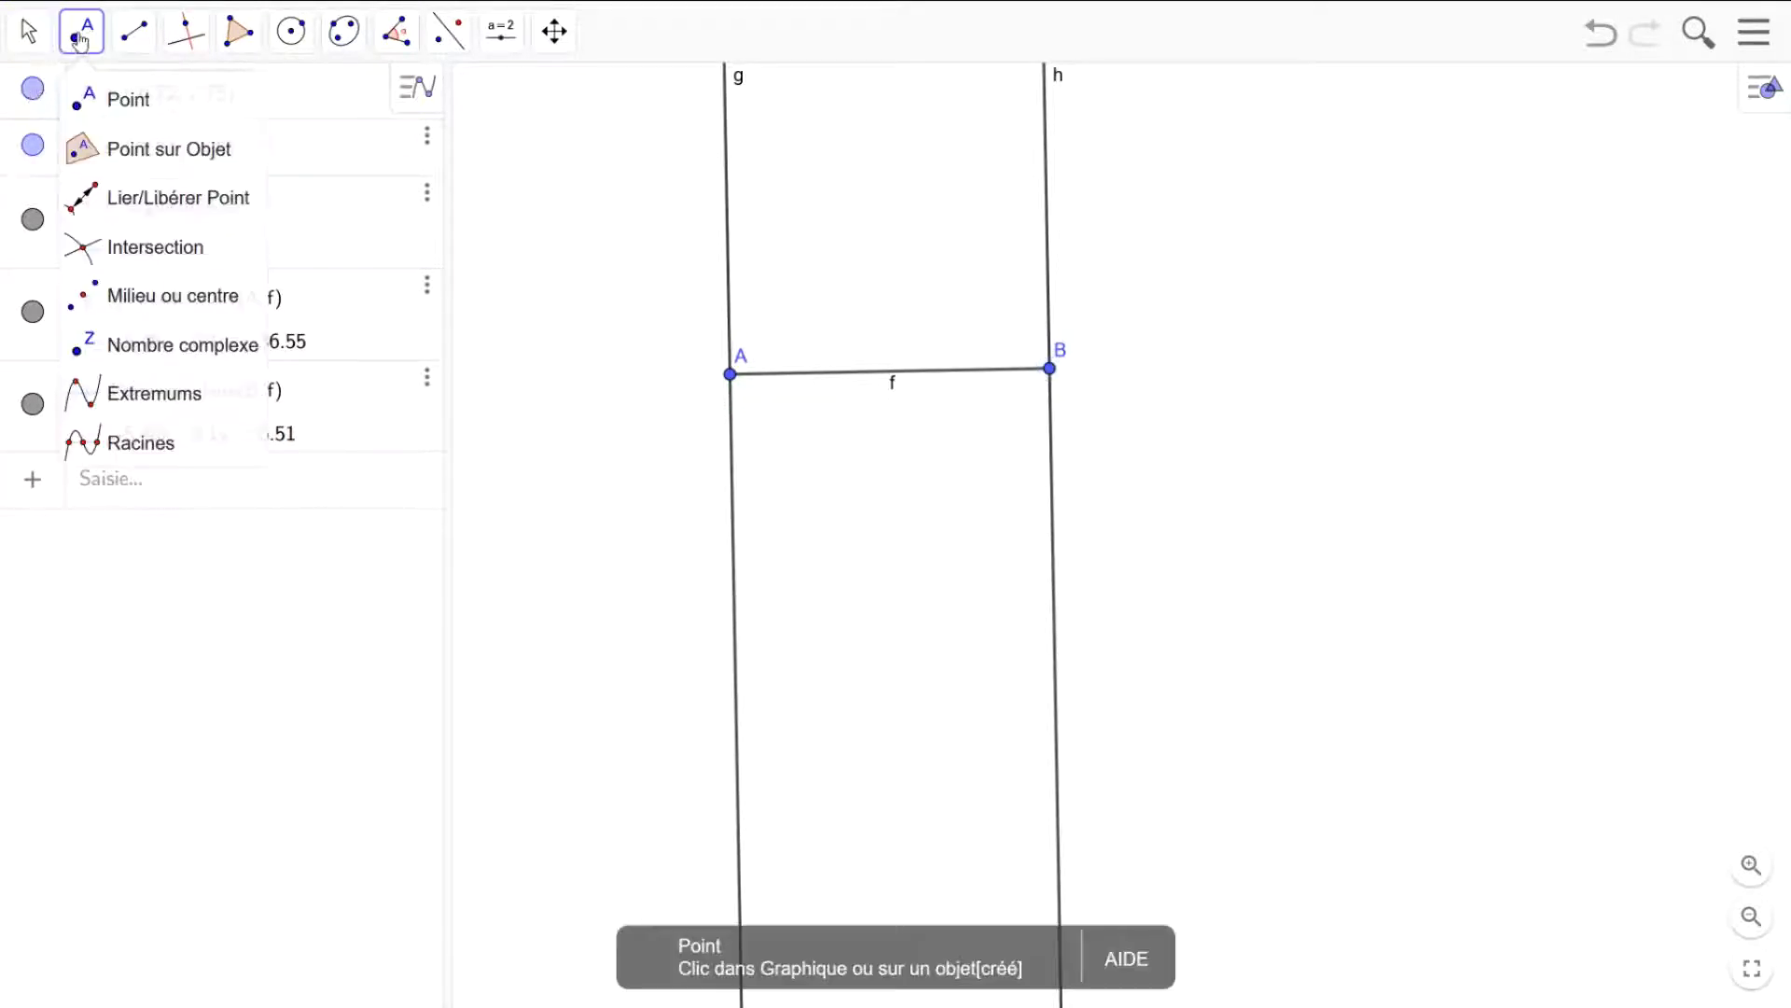
{"action": "left_click", "coordinate": [131, 113]}
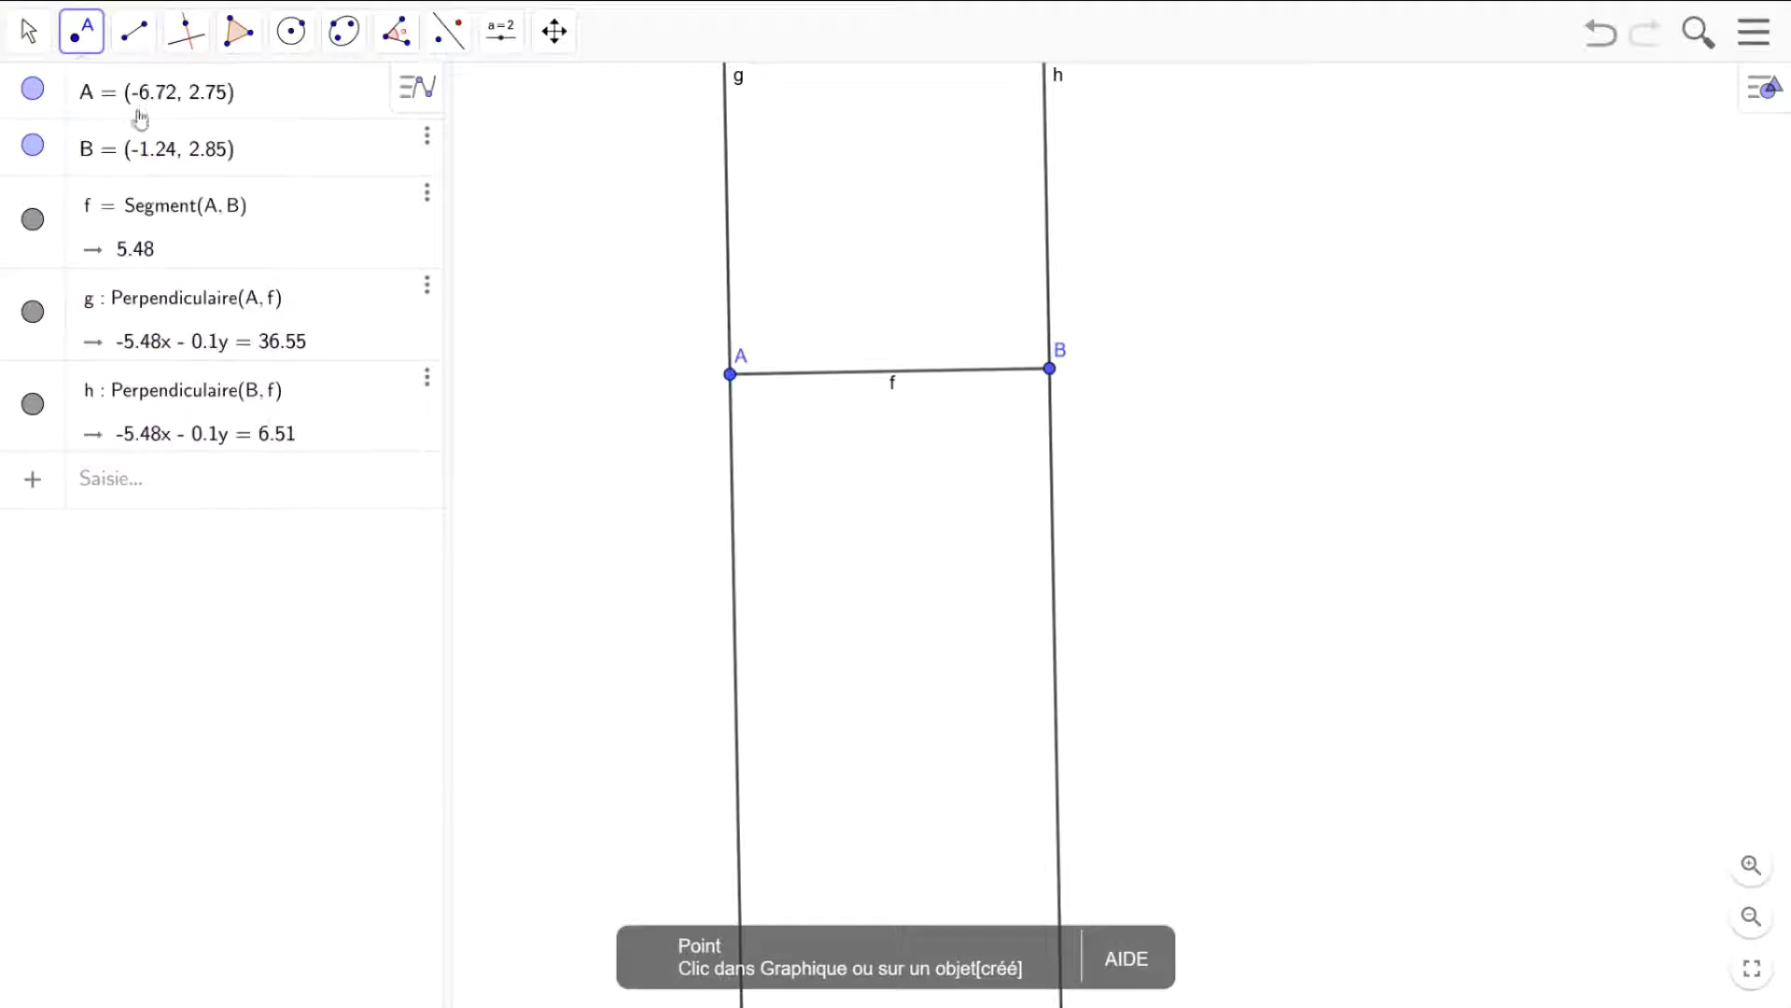
{"action": "left_click", "coordinate": [1052, 481]}
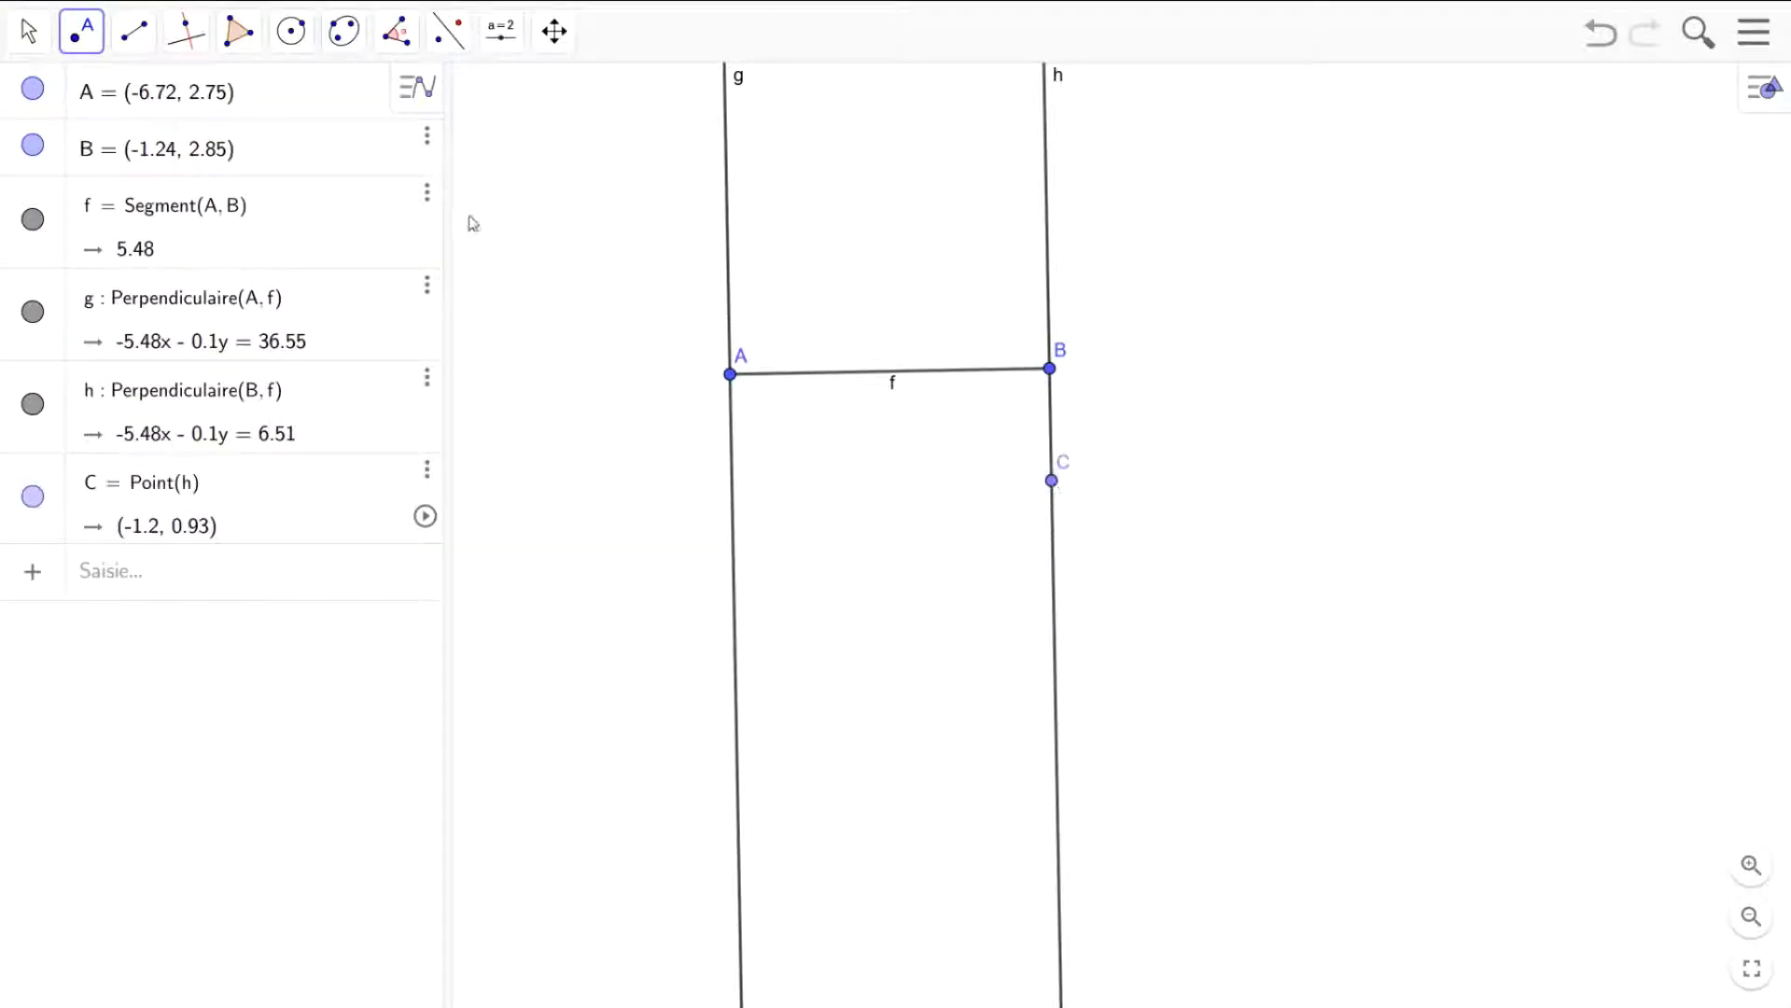
Construct the line parallel to segment AB through point C
{"action": "left_click", "coordinate": [196, 36]}
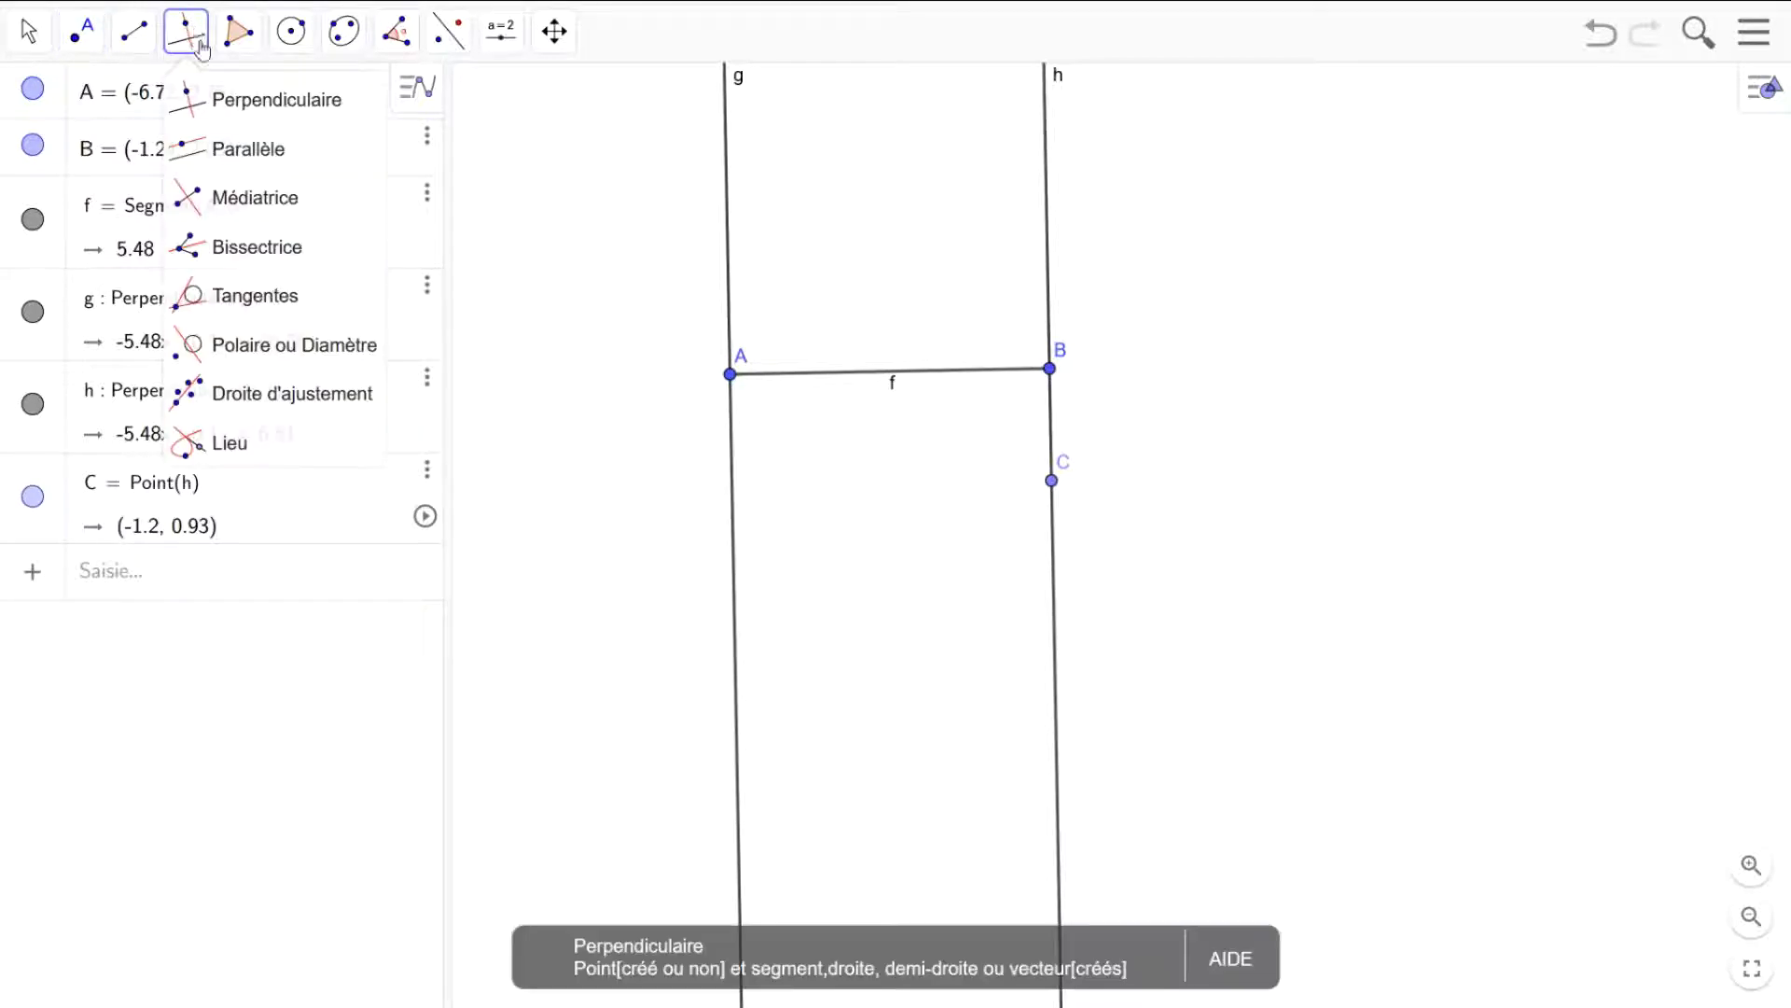
{"action": "left_click", "coordinate": [282, 148]}
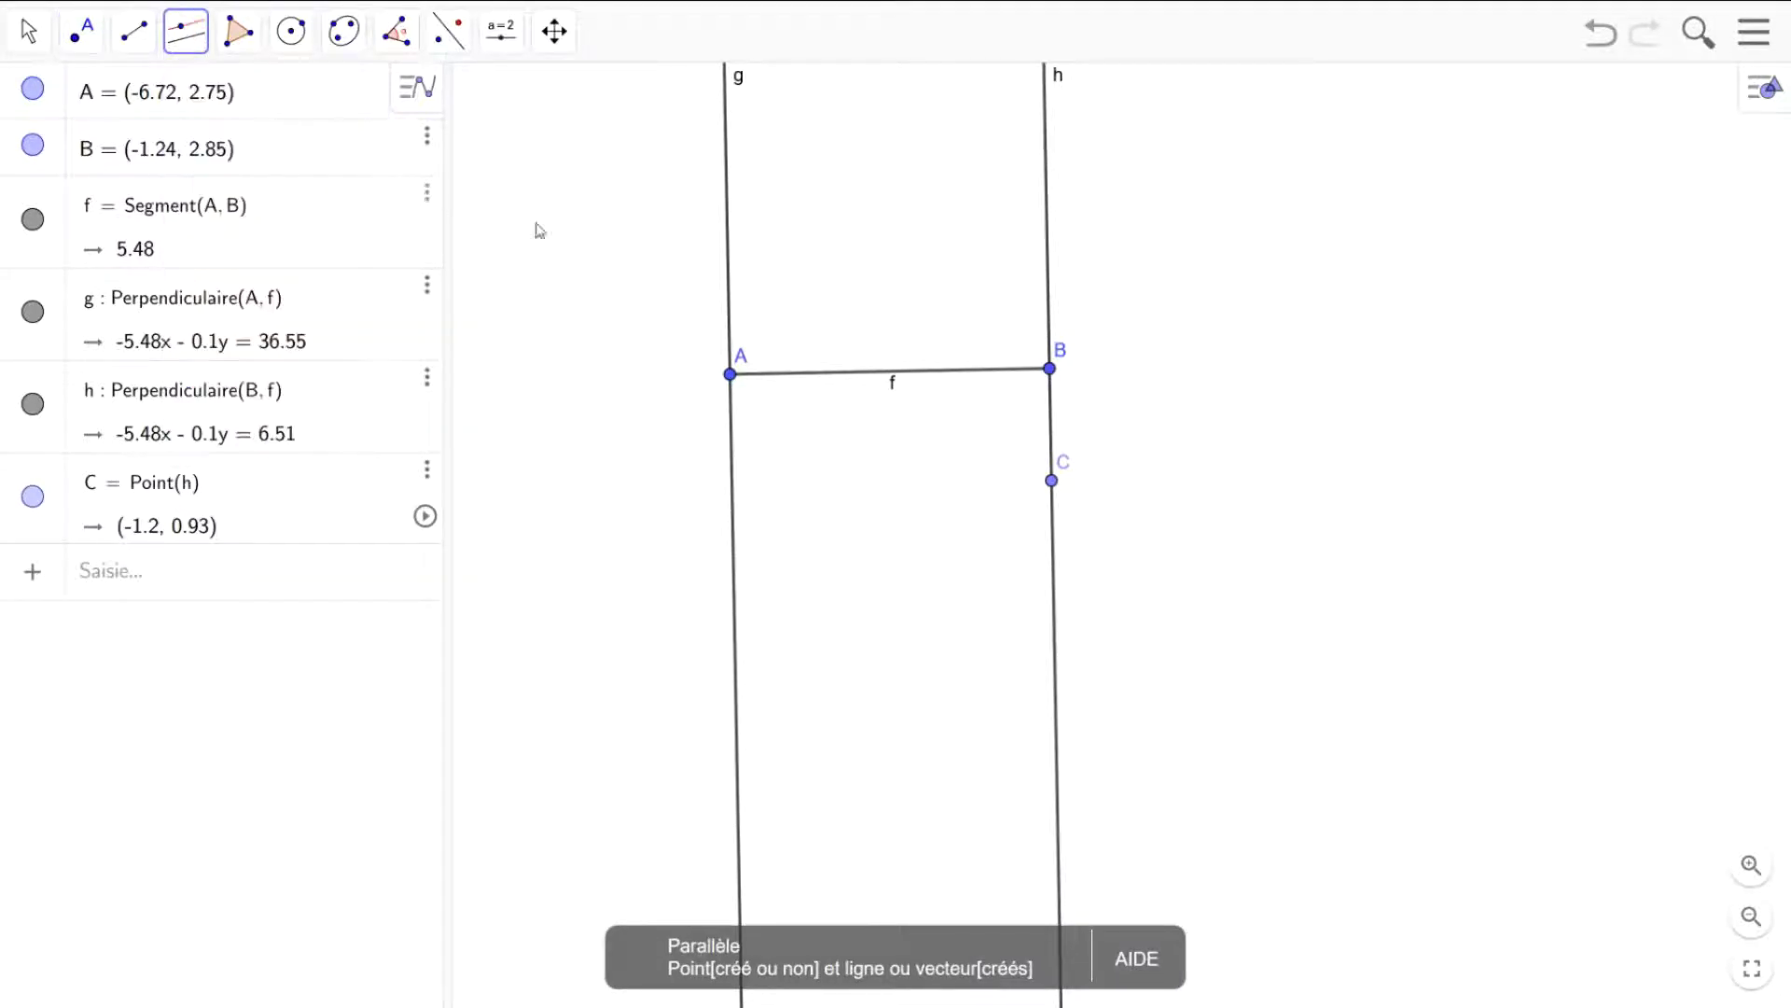
{"action": "left_click", "coordinate": [996, 383]}
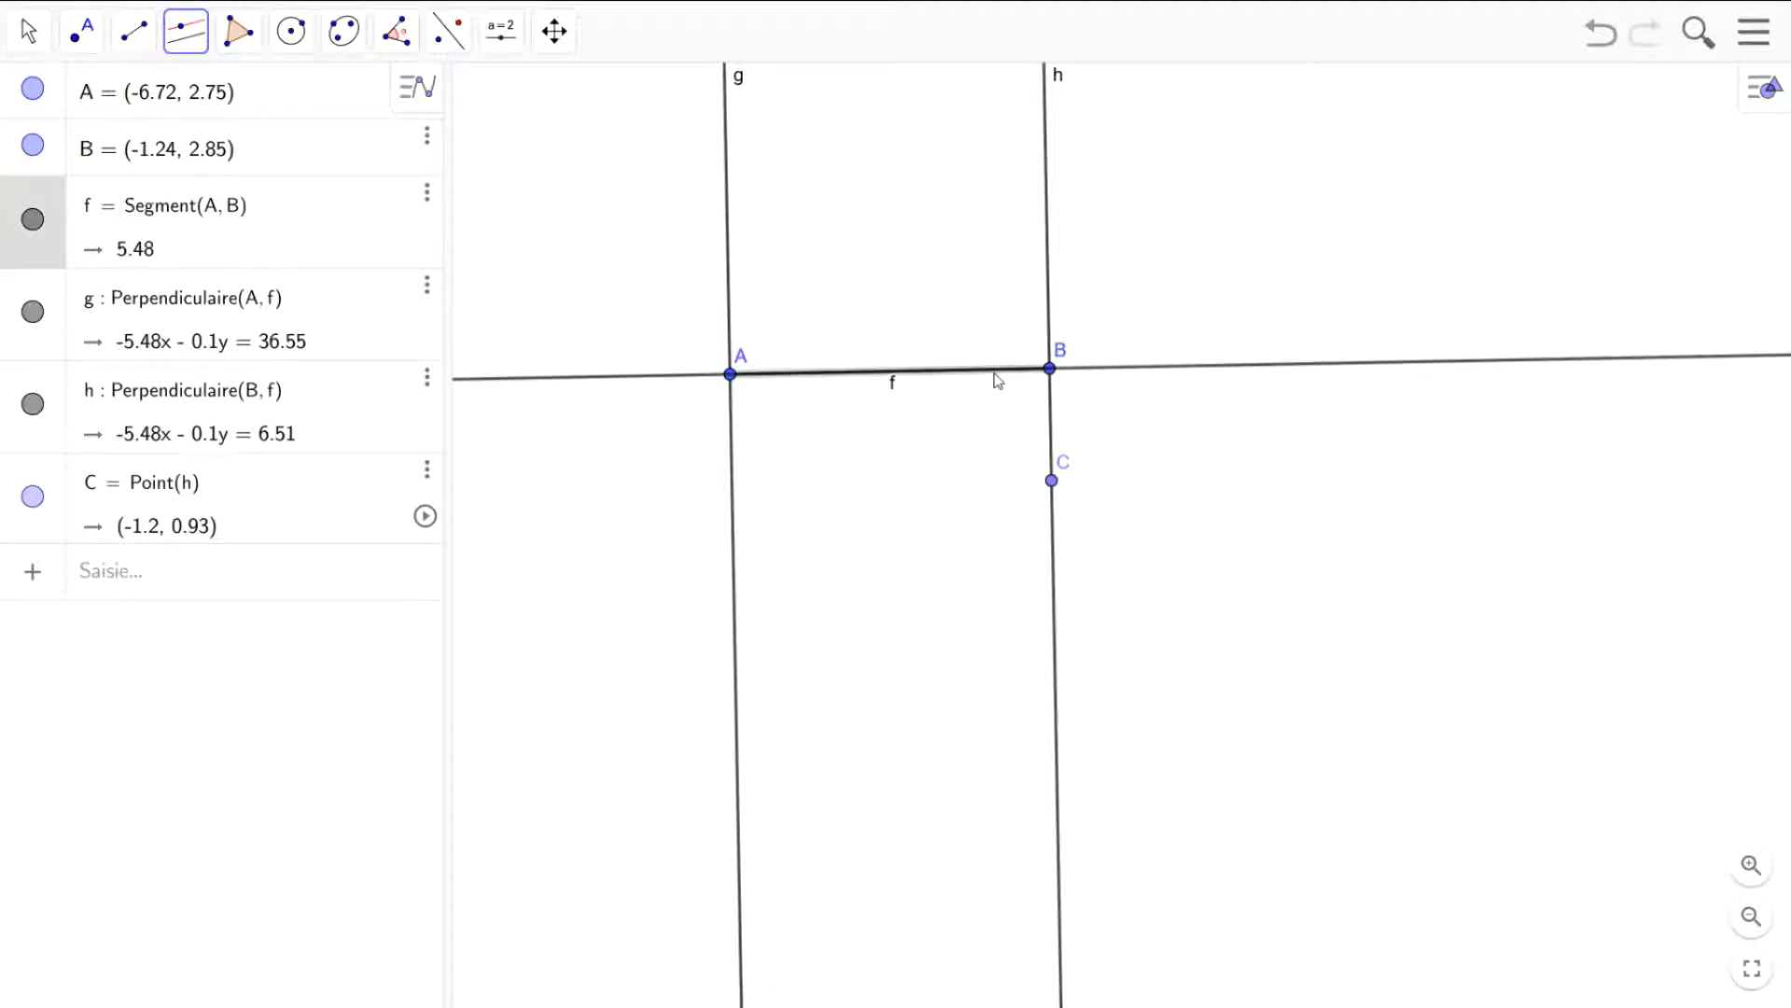
{"action": "left_click", "coordinate": [1052, 482]}
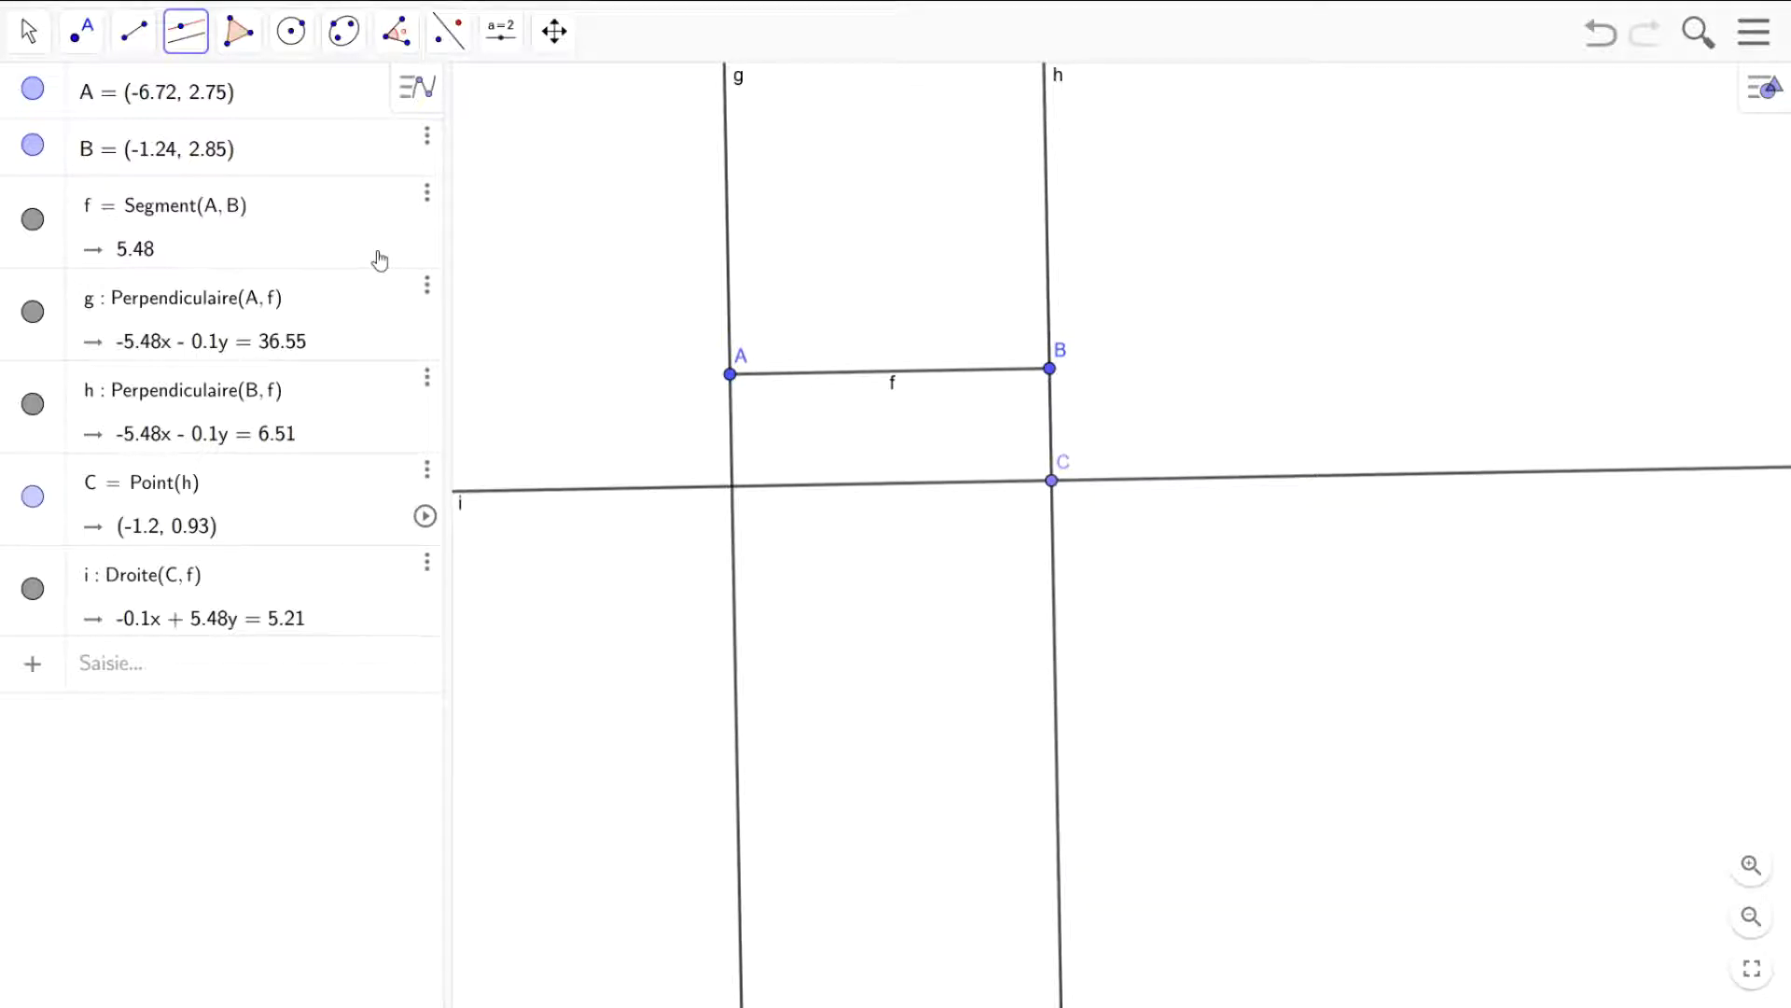
Place a point at the intersection of the parallel line and the perpendicular through A
{"action": "left_click", "coordinate": [87, 54]}
{"action": "left_click", "coordinate": [109, 97]}
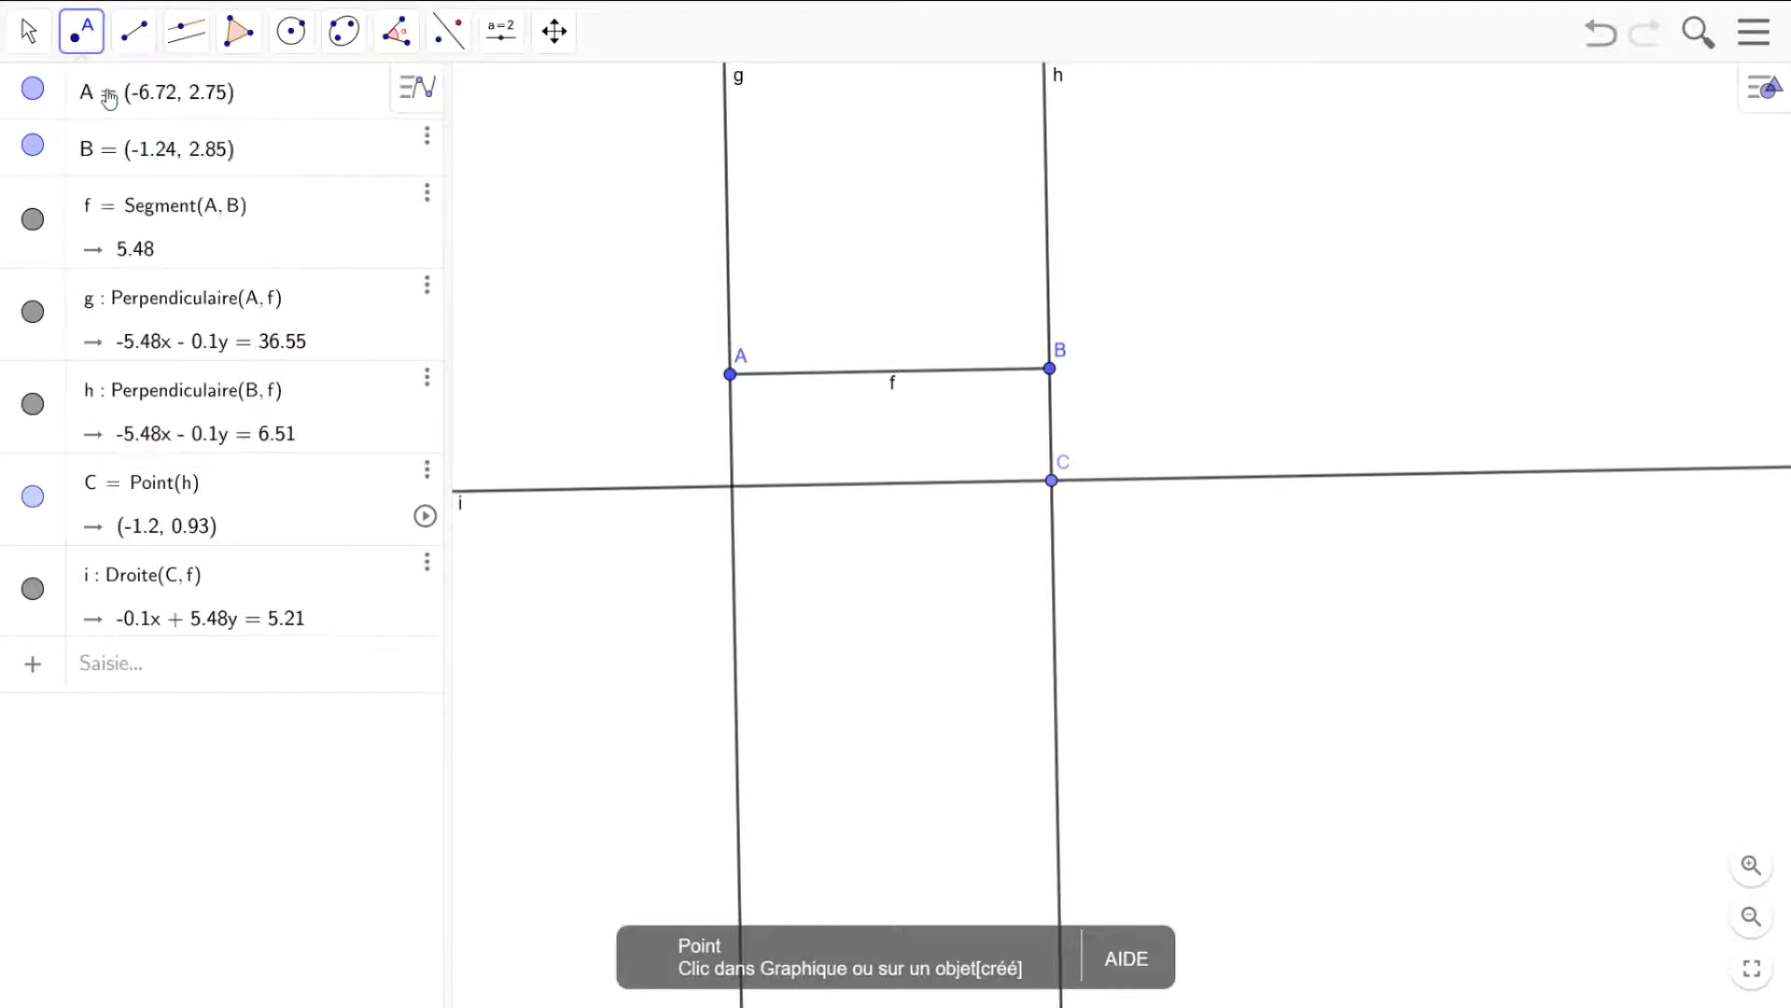
{"action": "left_click", "coordinate": [732, 487]}
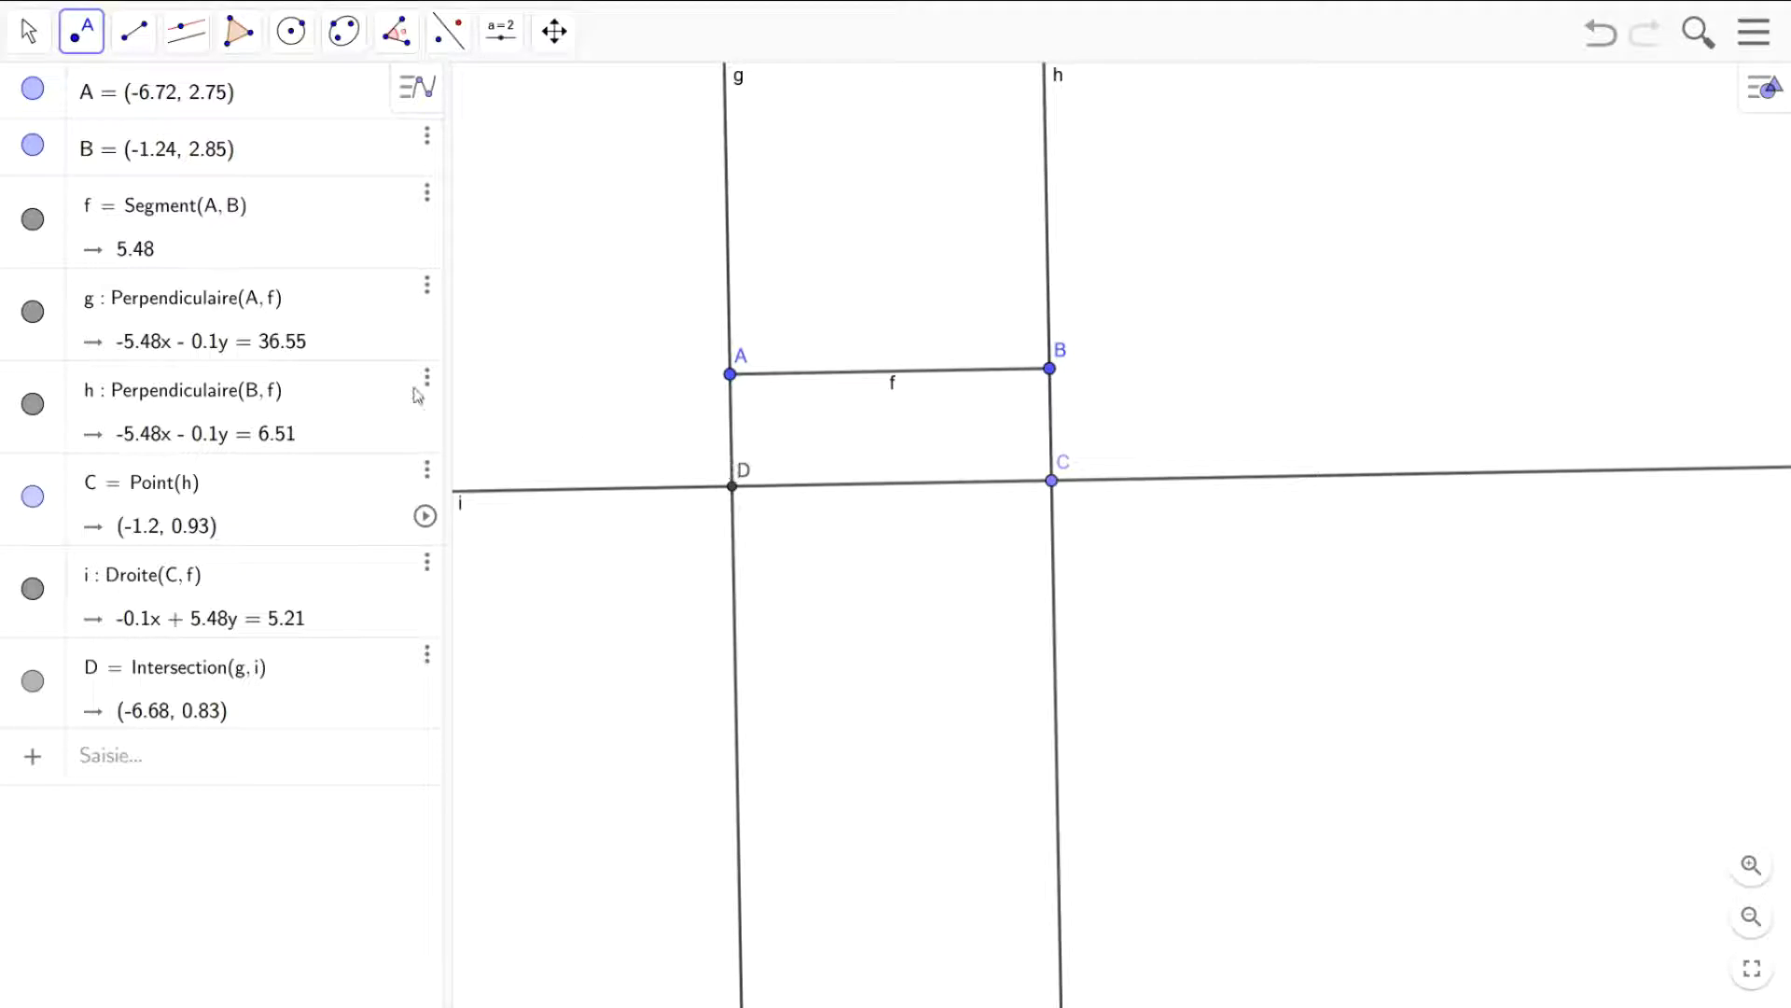
Test the construction by moving A to about (-6.68, 2.15), B to about (-0.9, 2.55) and C to about (-0.7, -0.32)
{"action": "left_click", "coordinate": [26, 36]}
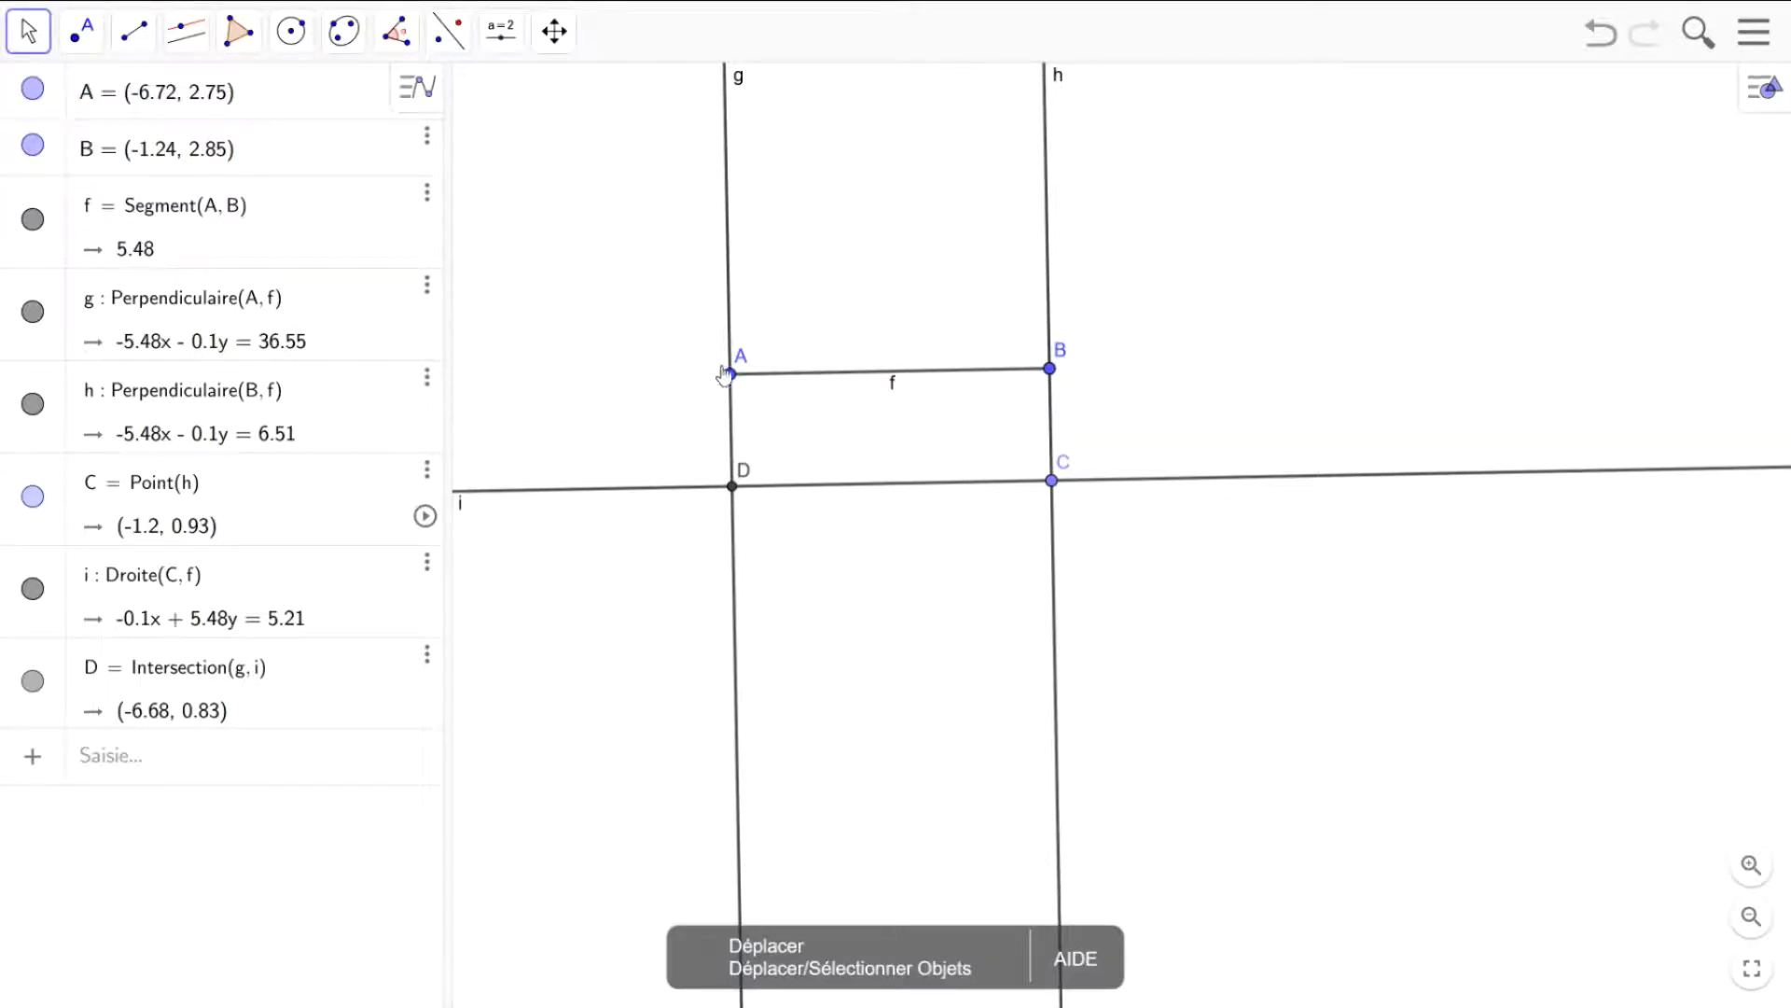
{"action": "left_click_drag", "start_coordinate": [730, 376], "coordinate": [736, 417]}
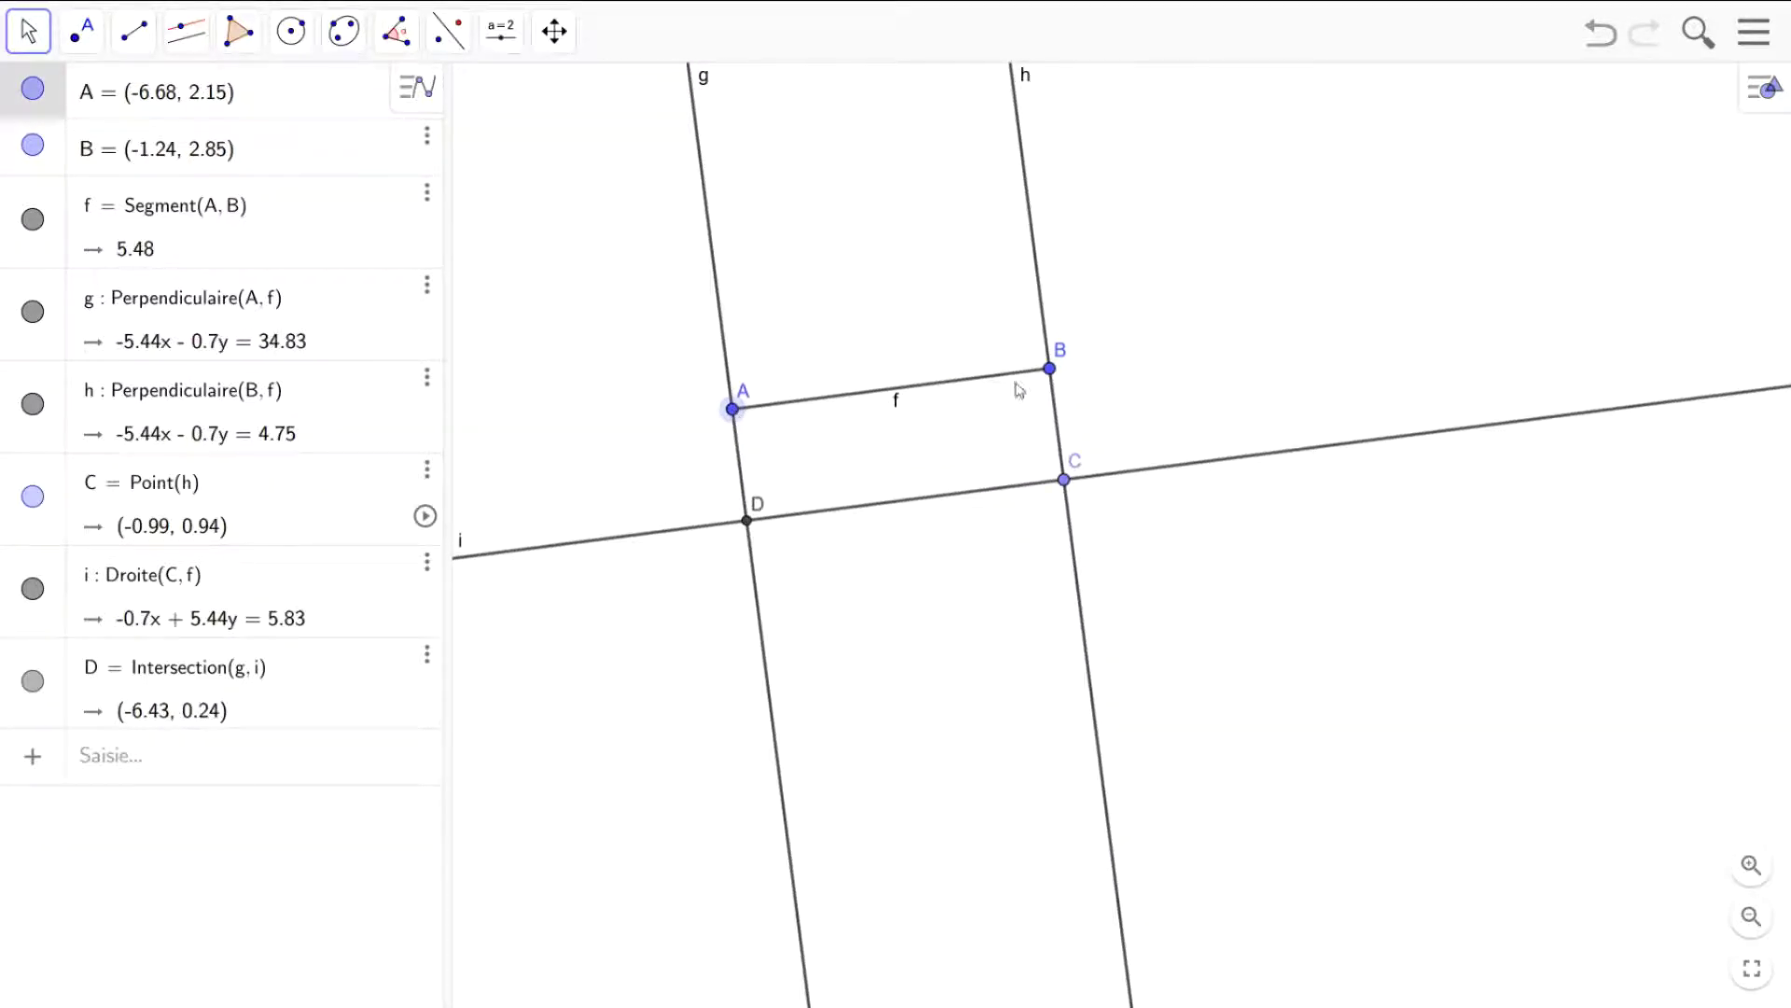
{"action": "mouse_move", "coordinate": [1050, 368]}
{"action": "left_mouse_down"}
{"action": "mouse_move", "coordinate": [1079, 572]}
{"action": "mouse_move", "coordinate": [1082, 450]}
{"action": "mouse_move", "coordinate": [1060, 372]}
{"action": "mouse_move", "coordinate": [1071, 387]}
{"action": "left_mouse_up"}
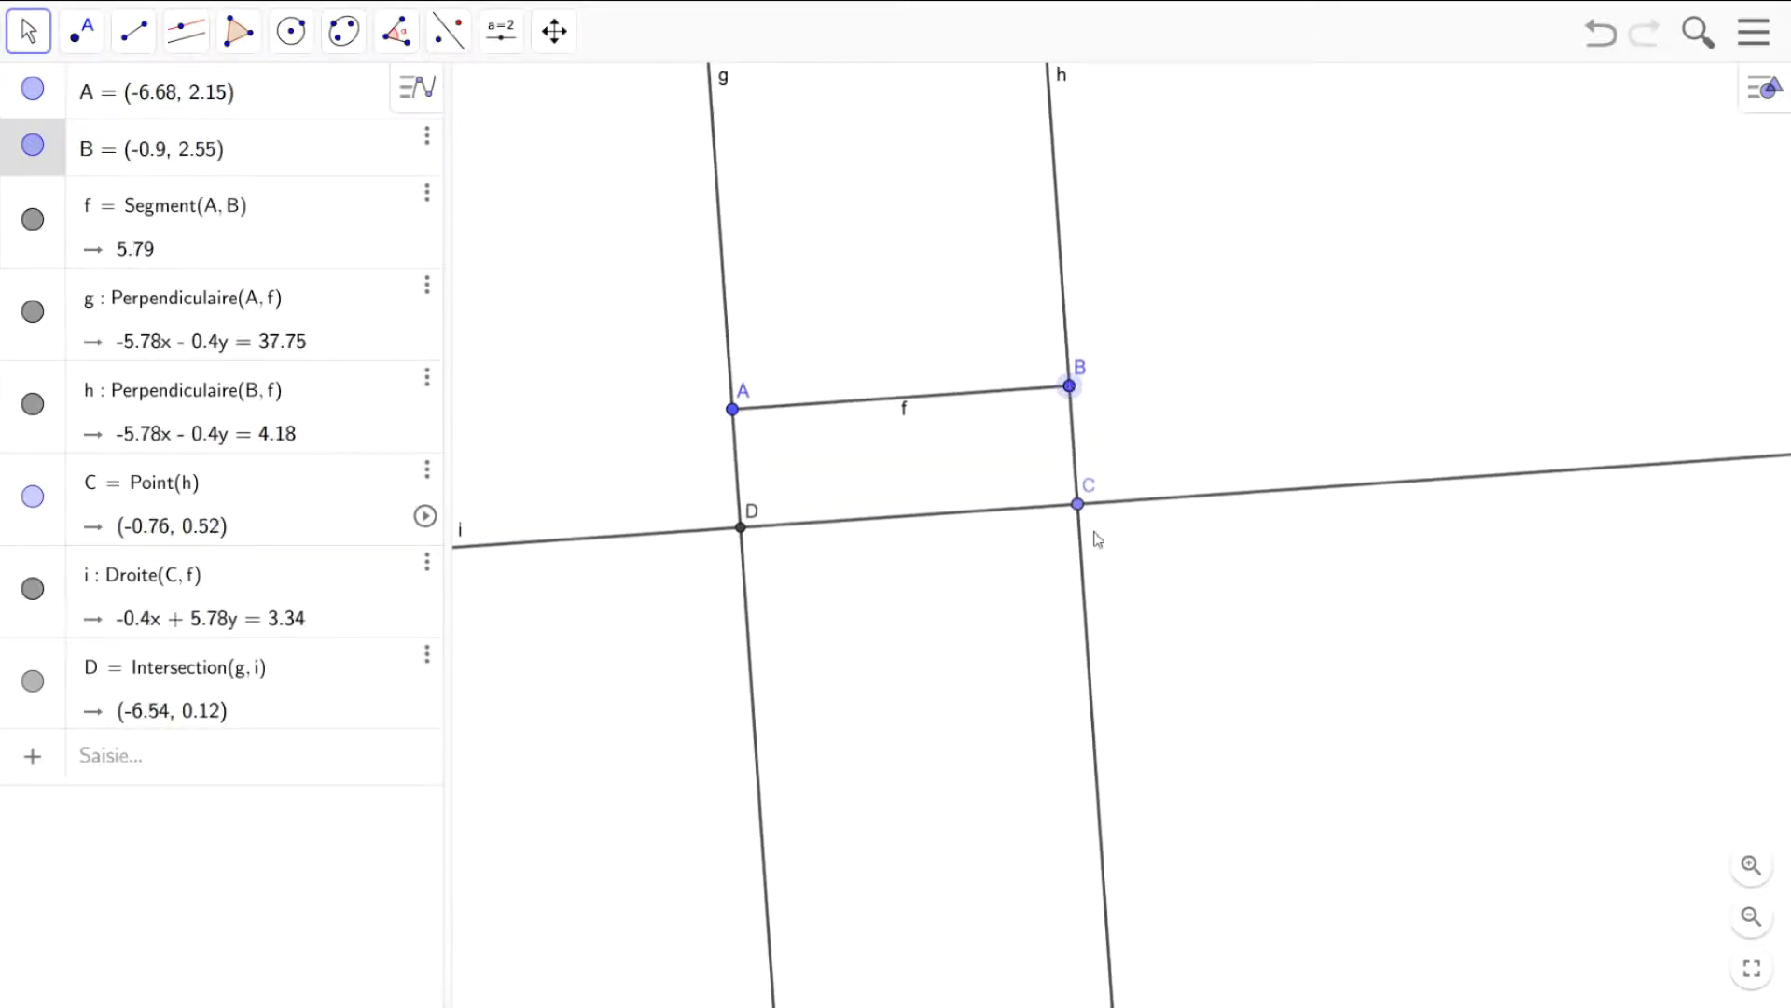
{"action": "left_click_drag", "start_coordinate": [1077, 503], "coordinate": [1139, 557]}
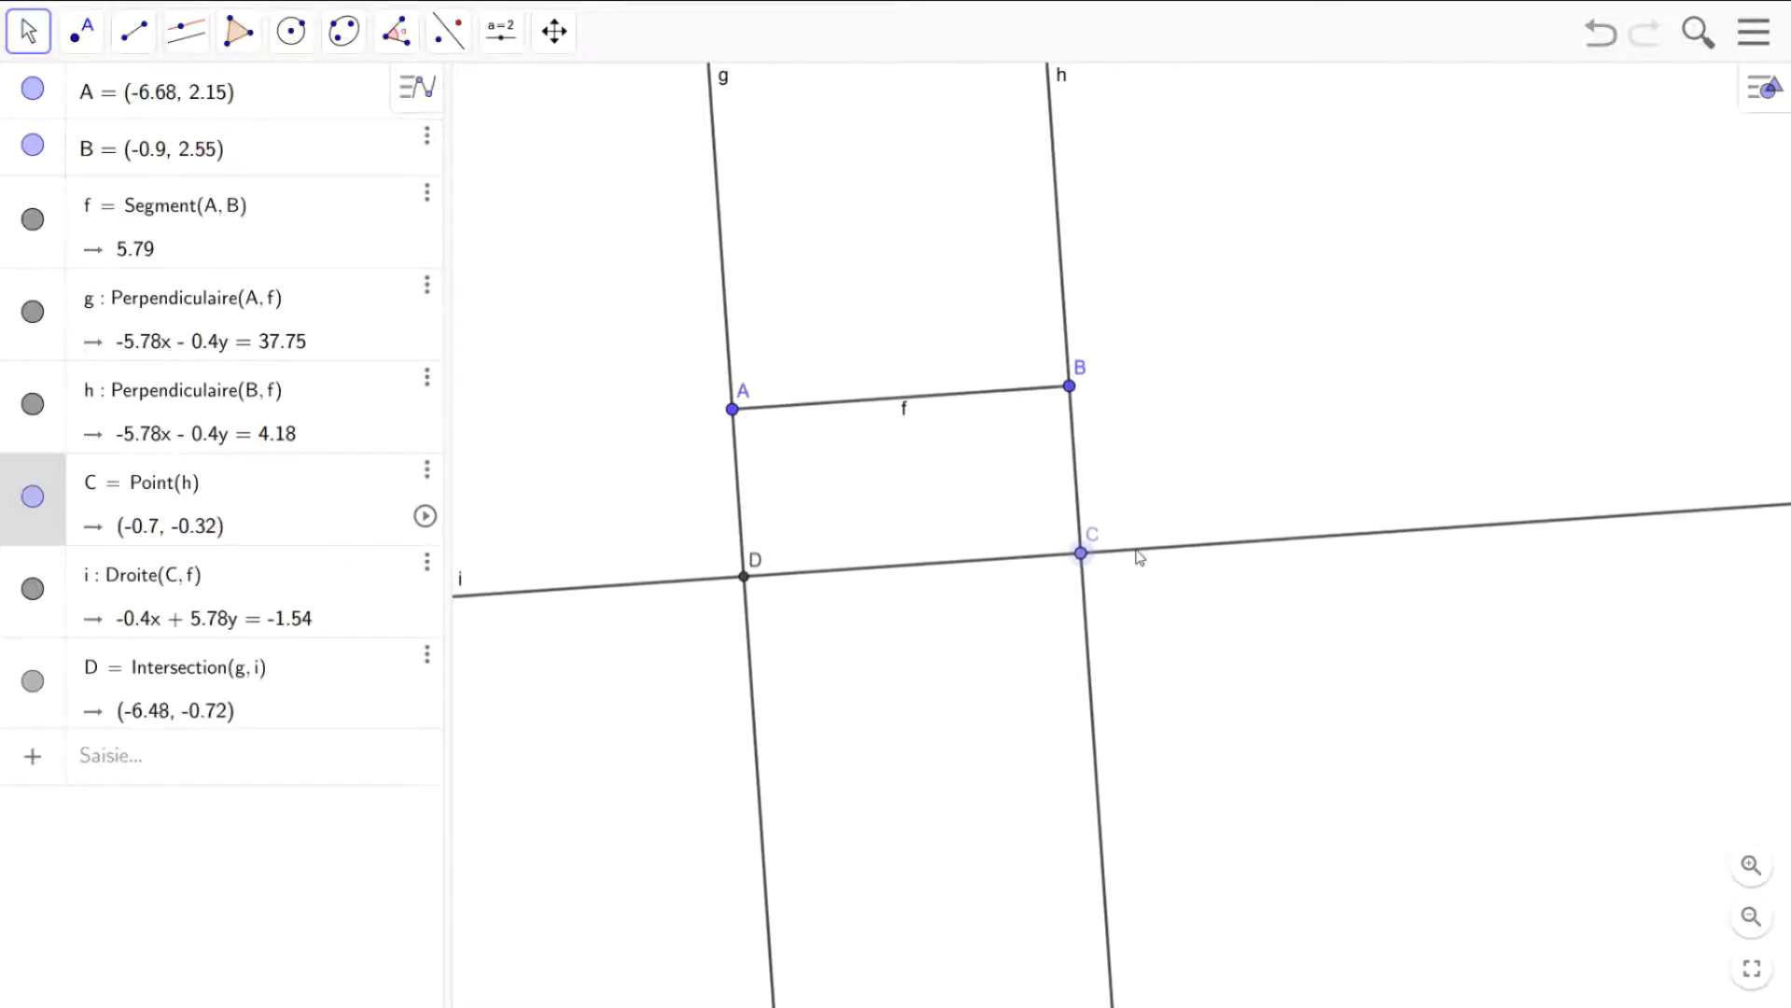
{"action": "left_click", "coordinate": [743, 578]}
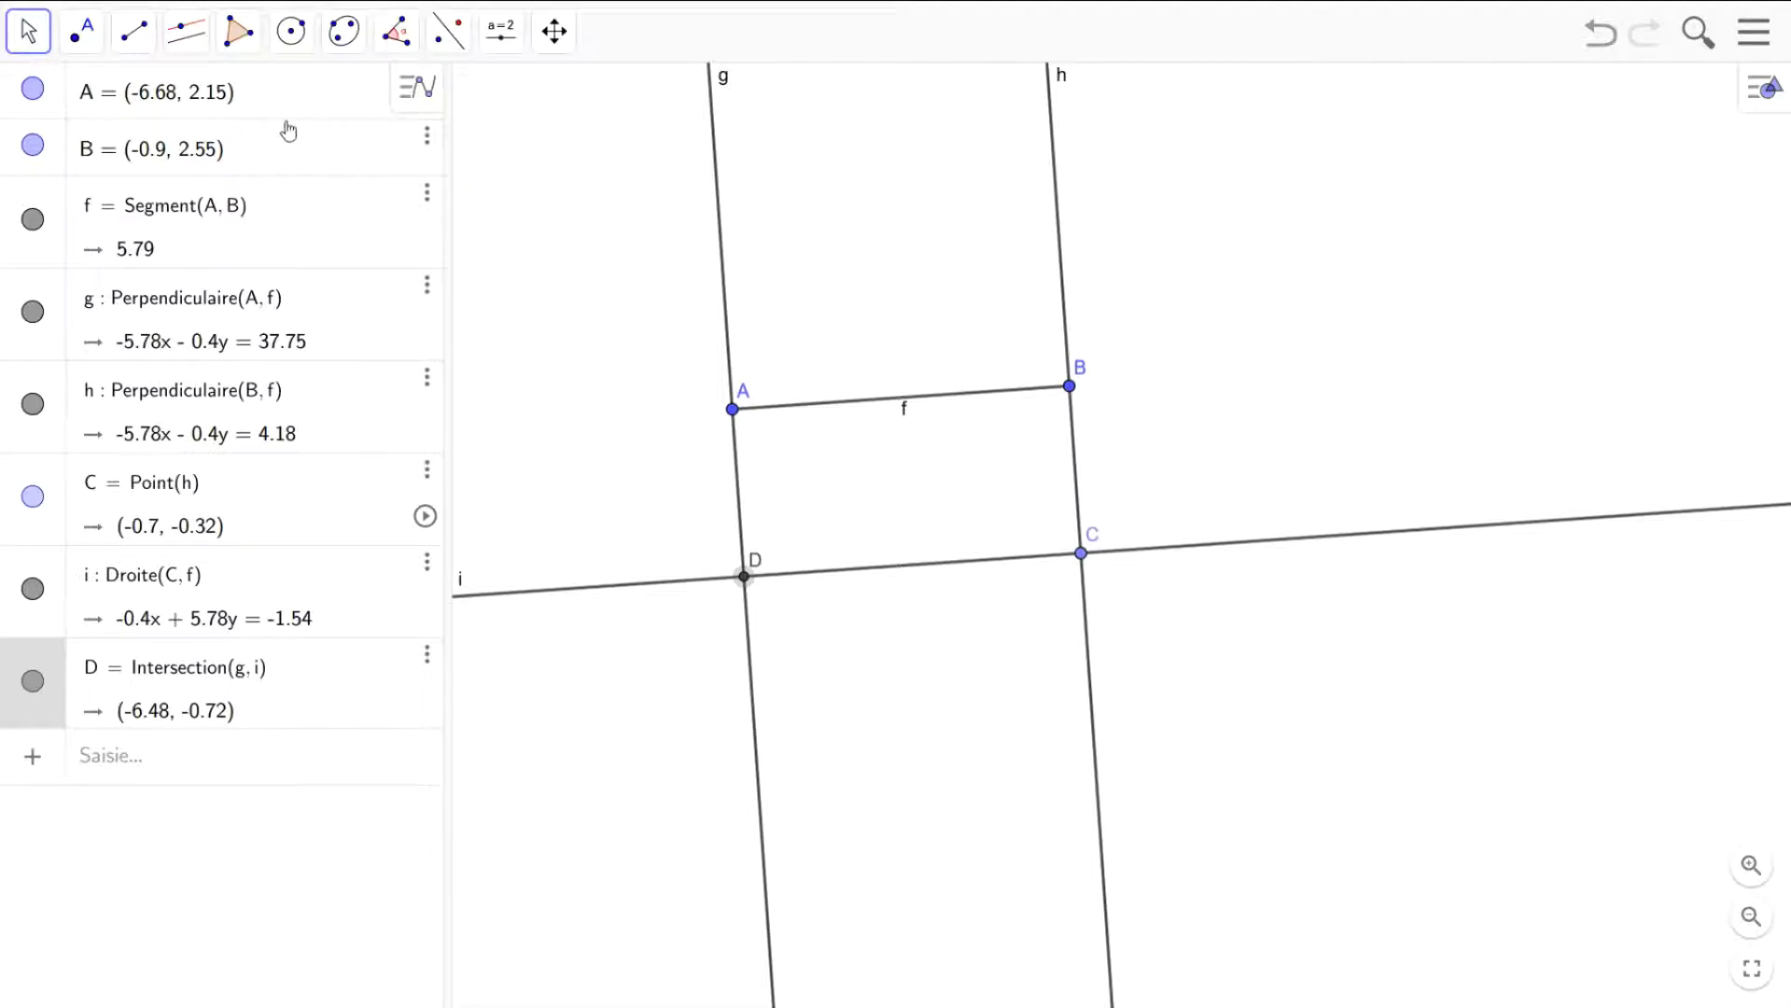
Create the polygon ABCD through the four corner points, closing it at A
{"action": "left_click", "coordinate": [240, 42]}
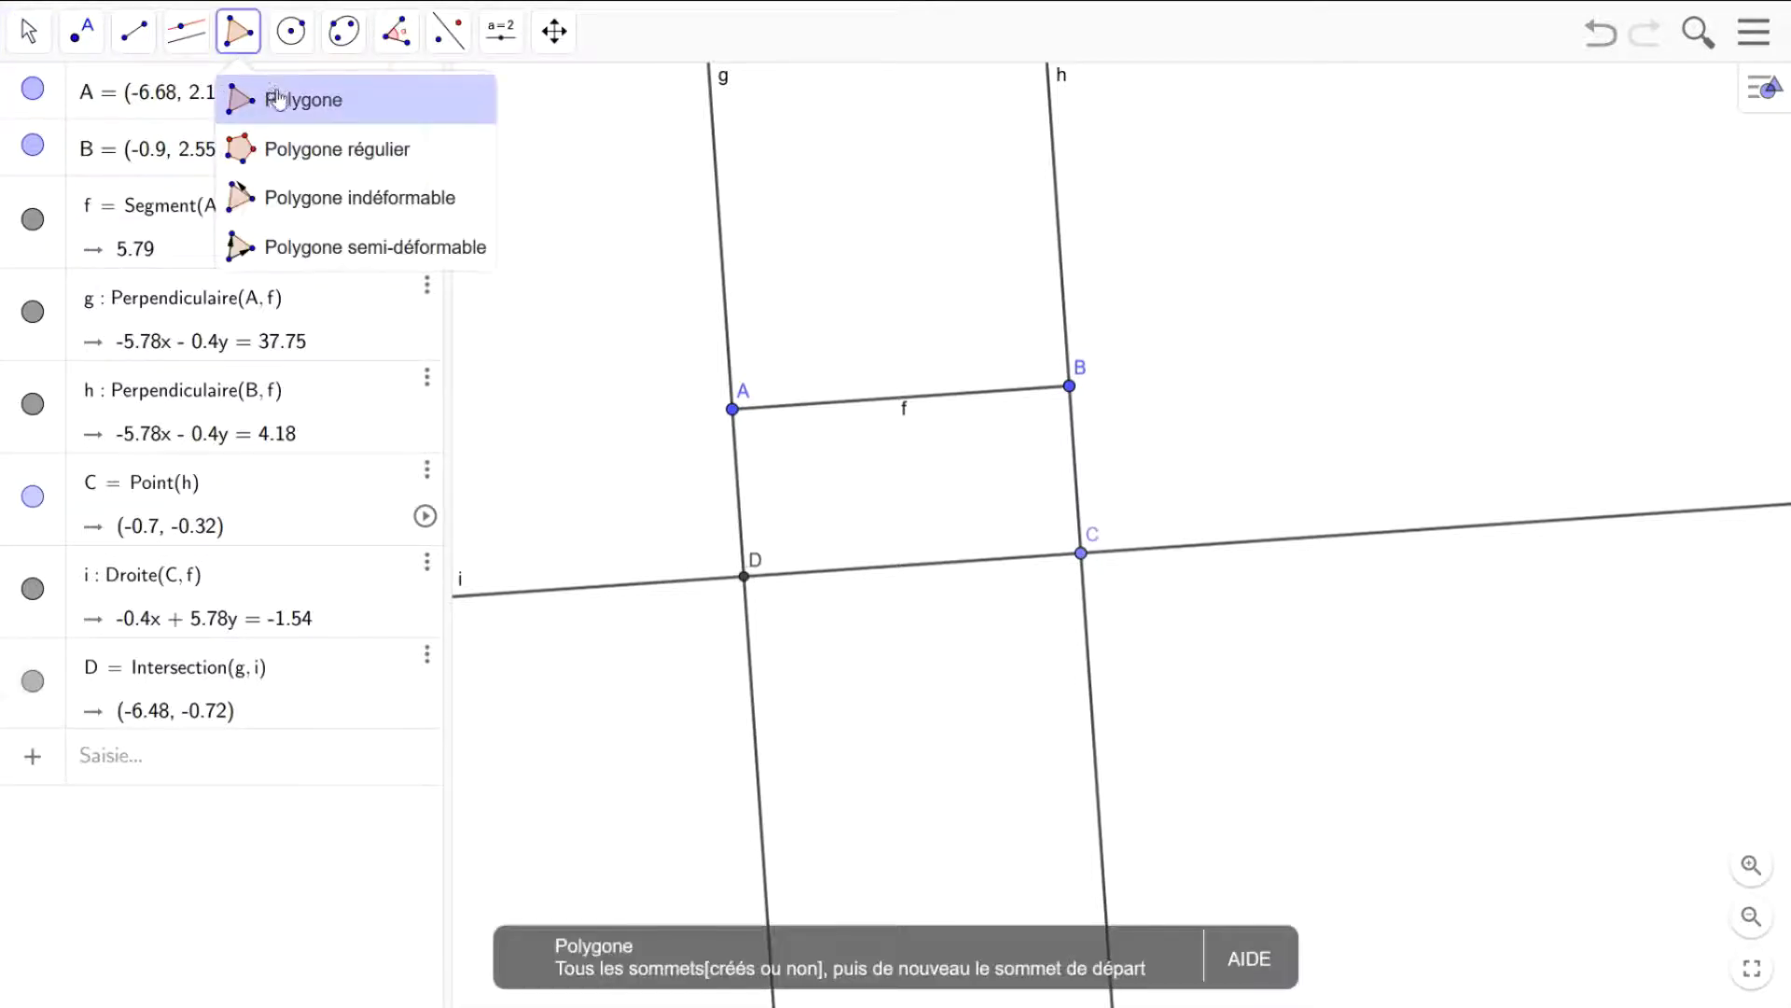
{"action": "left_click", "coordinate": [272, 99]}
{"action": "left_click", "coordinate": [733, 410]}
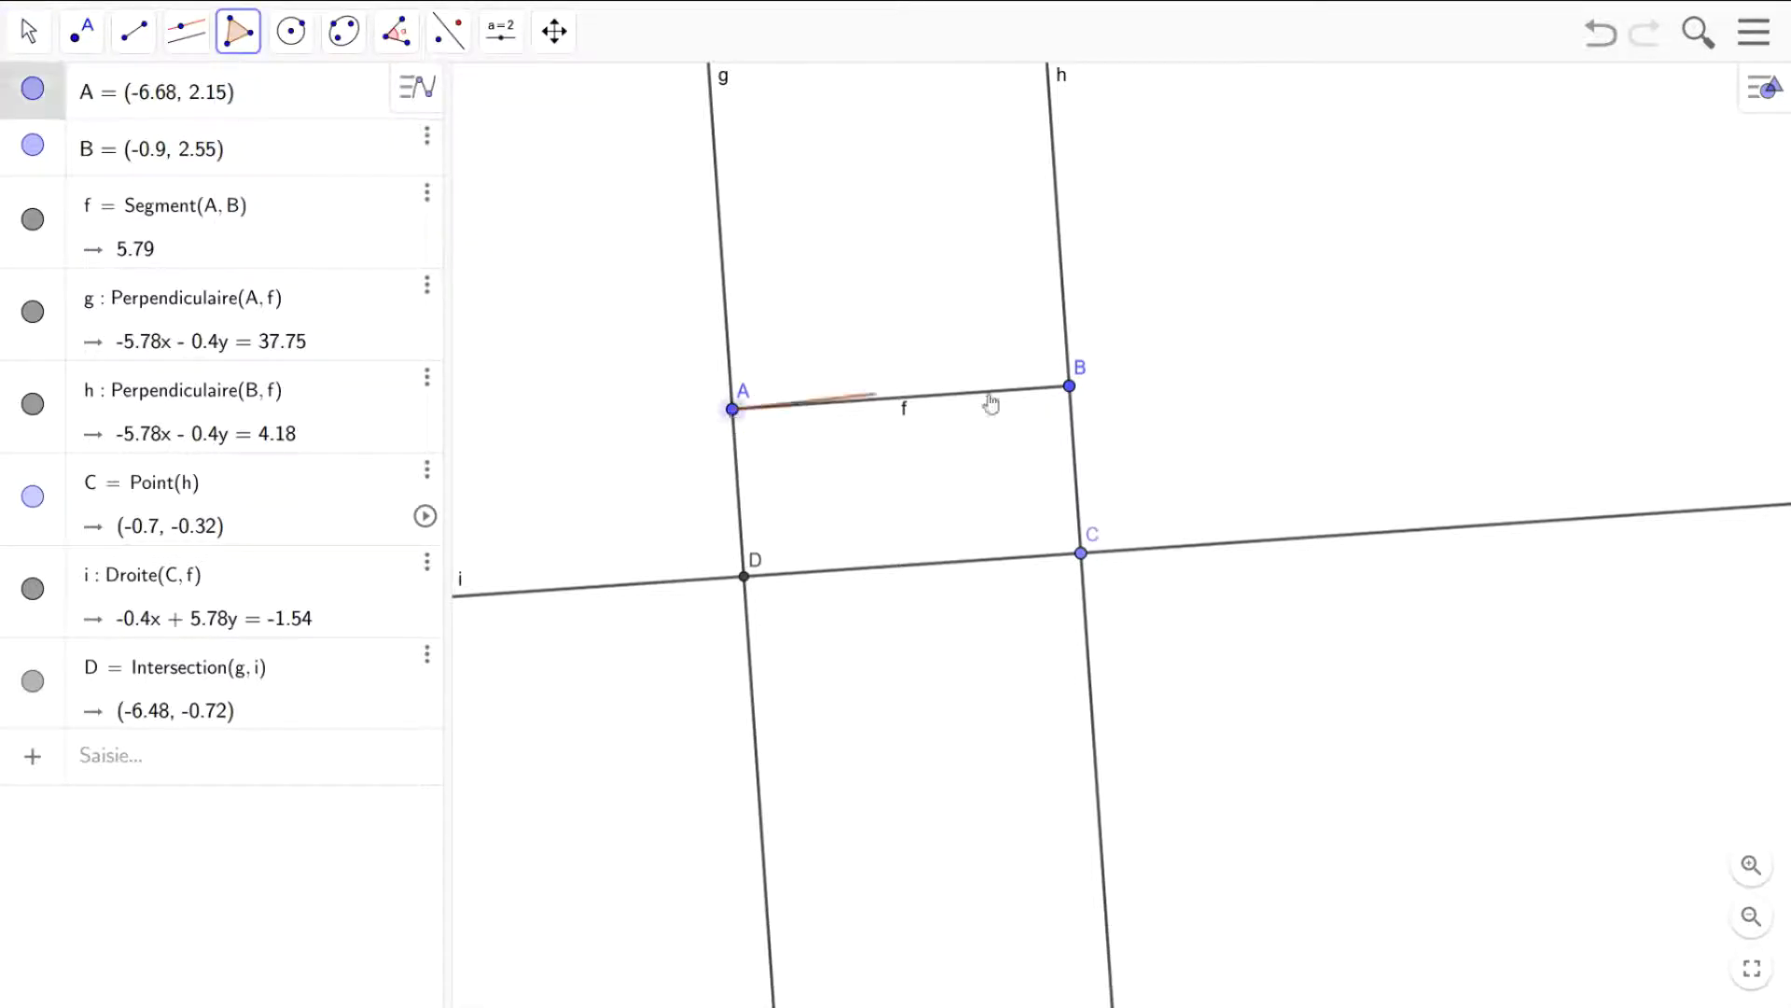
{"action": "left_click", "coordinate": [1073, 390]}
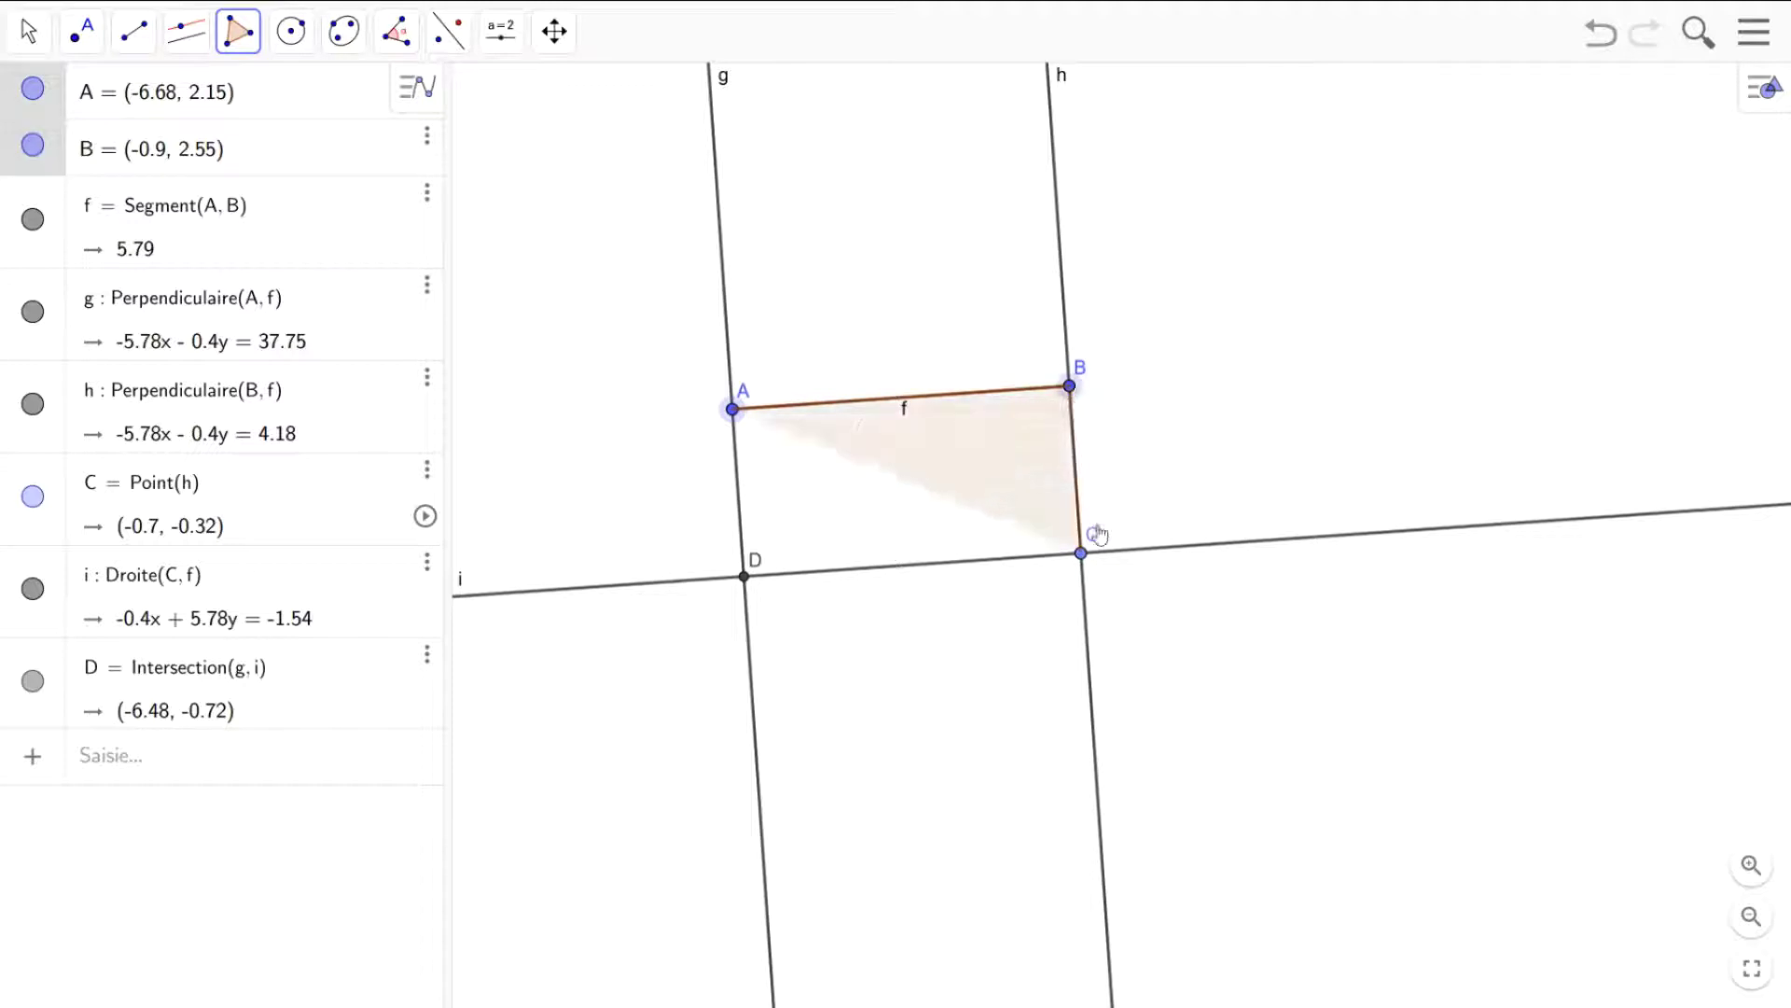
{"action": "left_click", "coordinate": [1081, 555]}
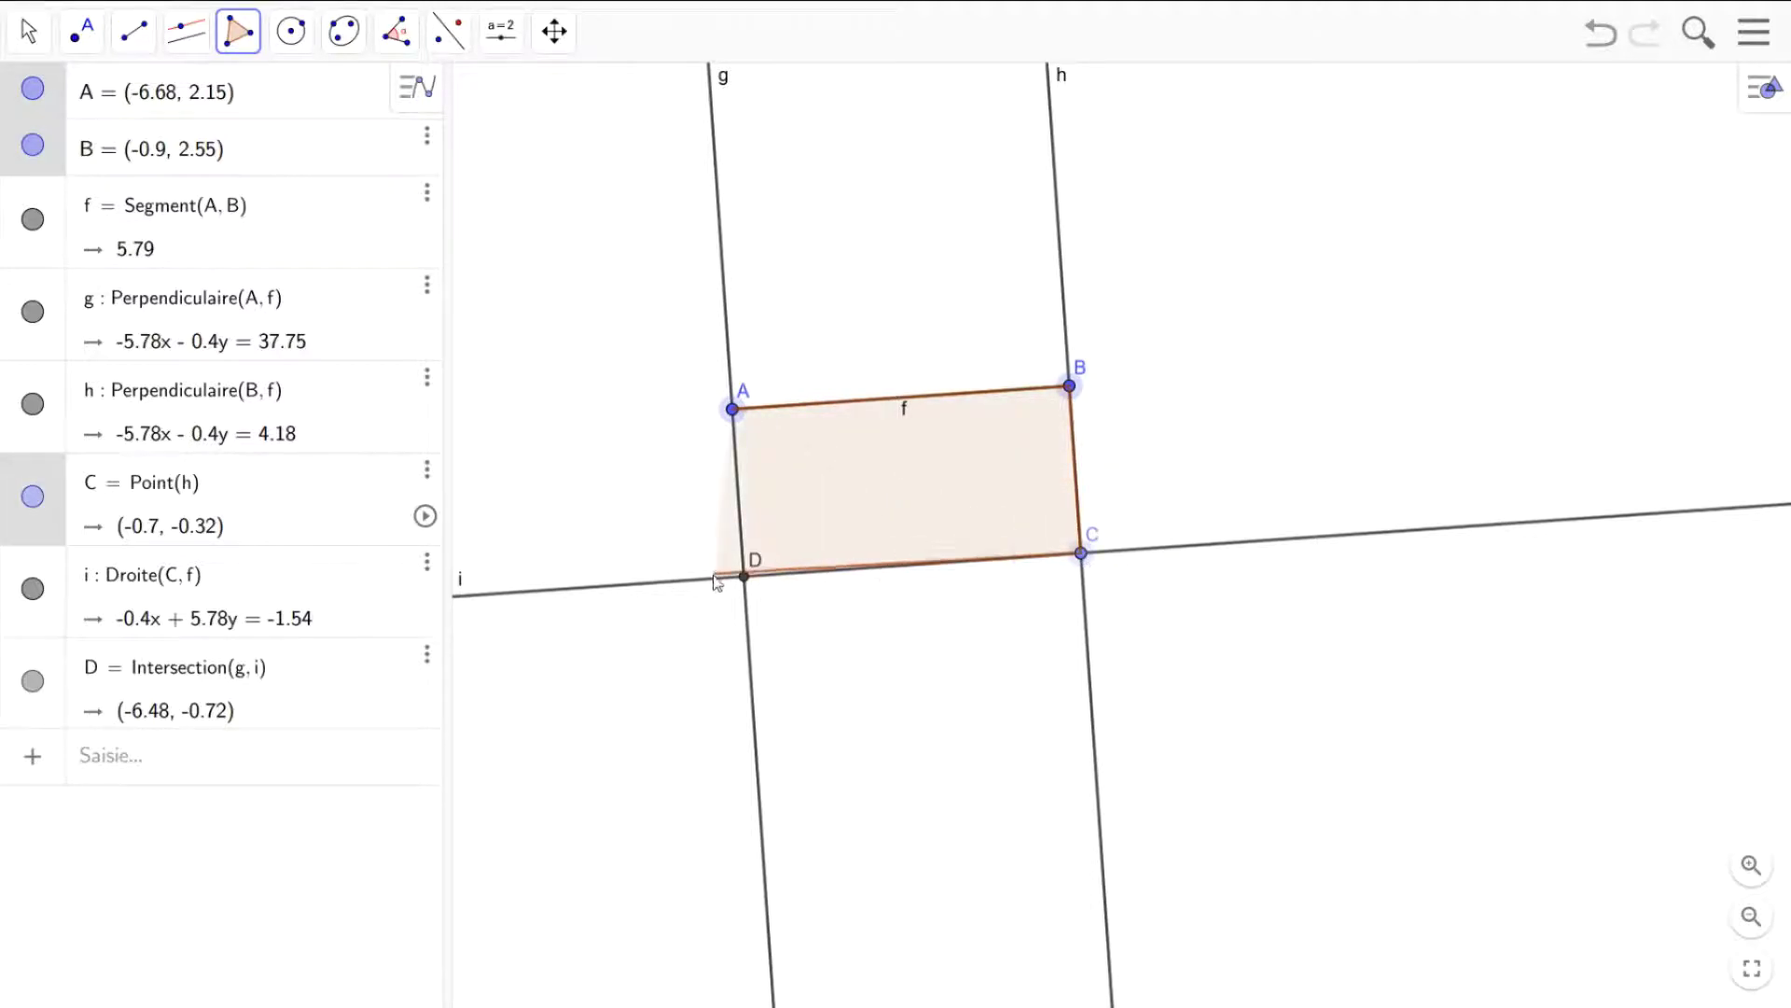
{"action": "left_click", "coordinate": [756, 588]}
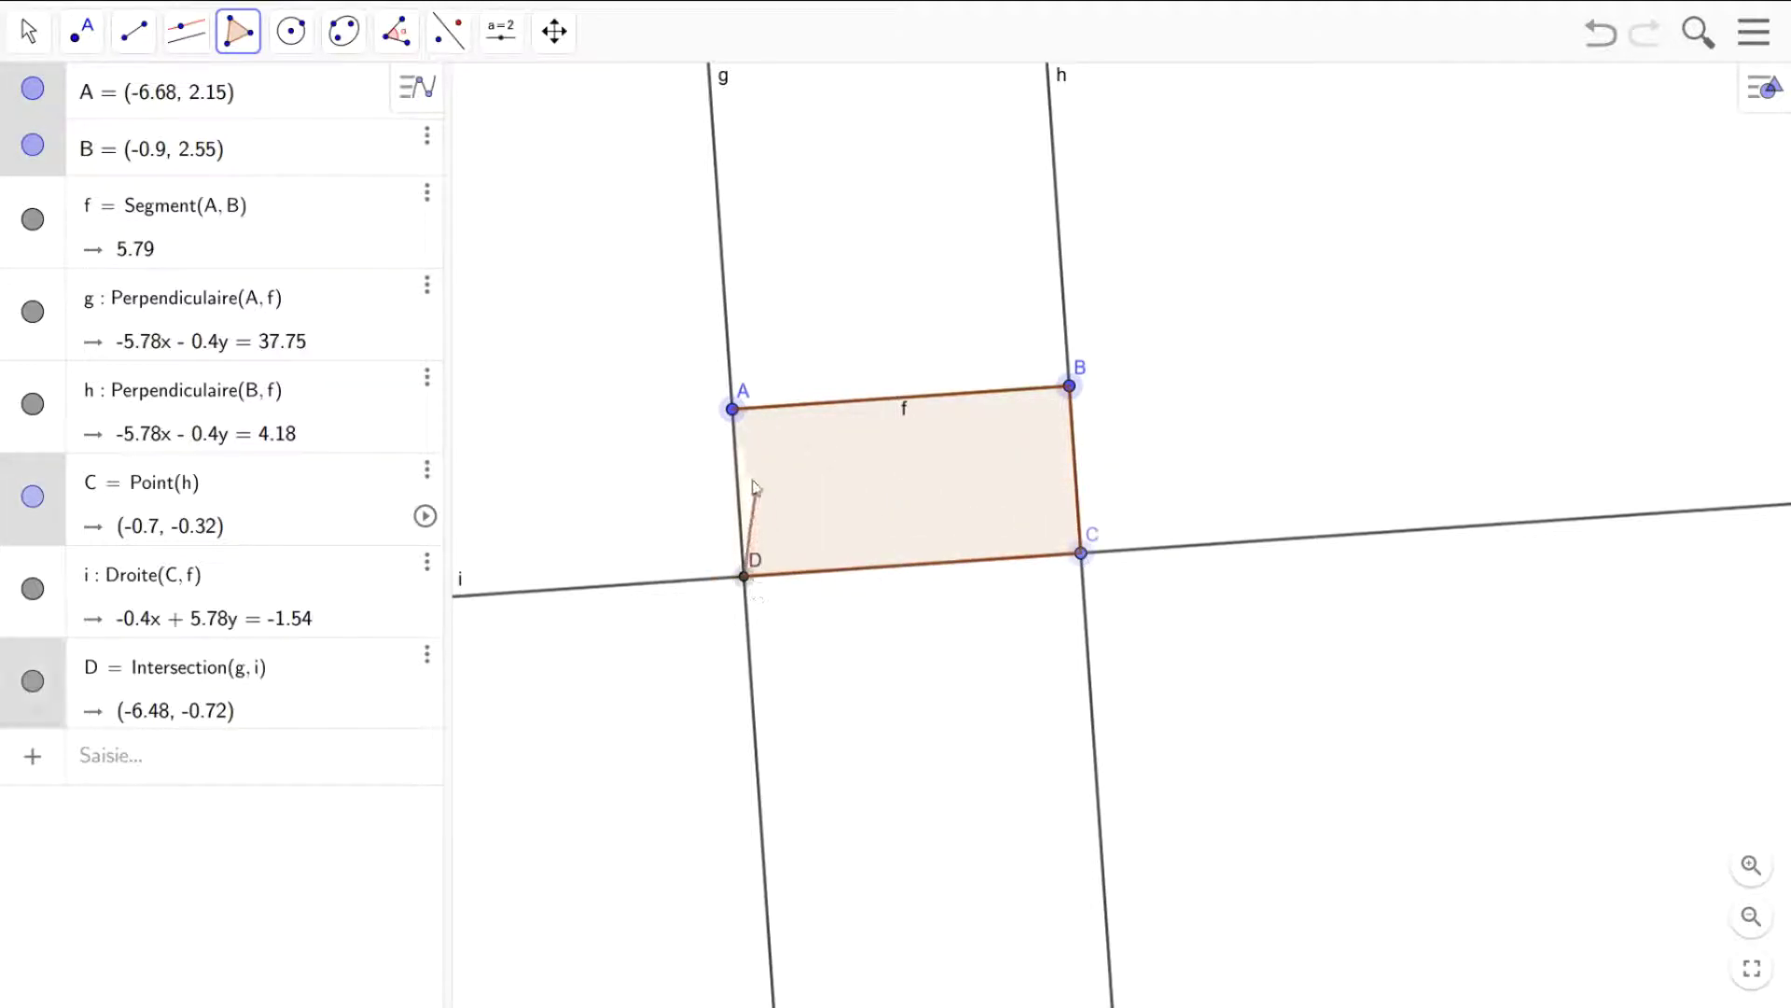
{"action": "left_click", "coordinate": [733, 410]}
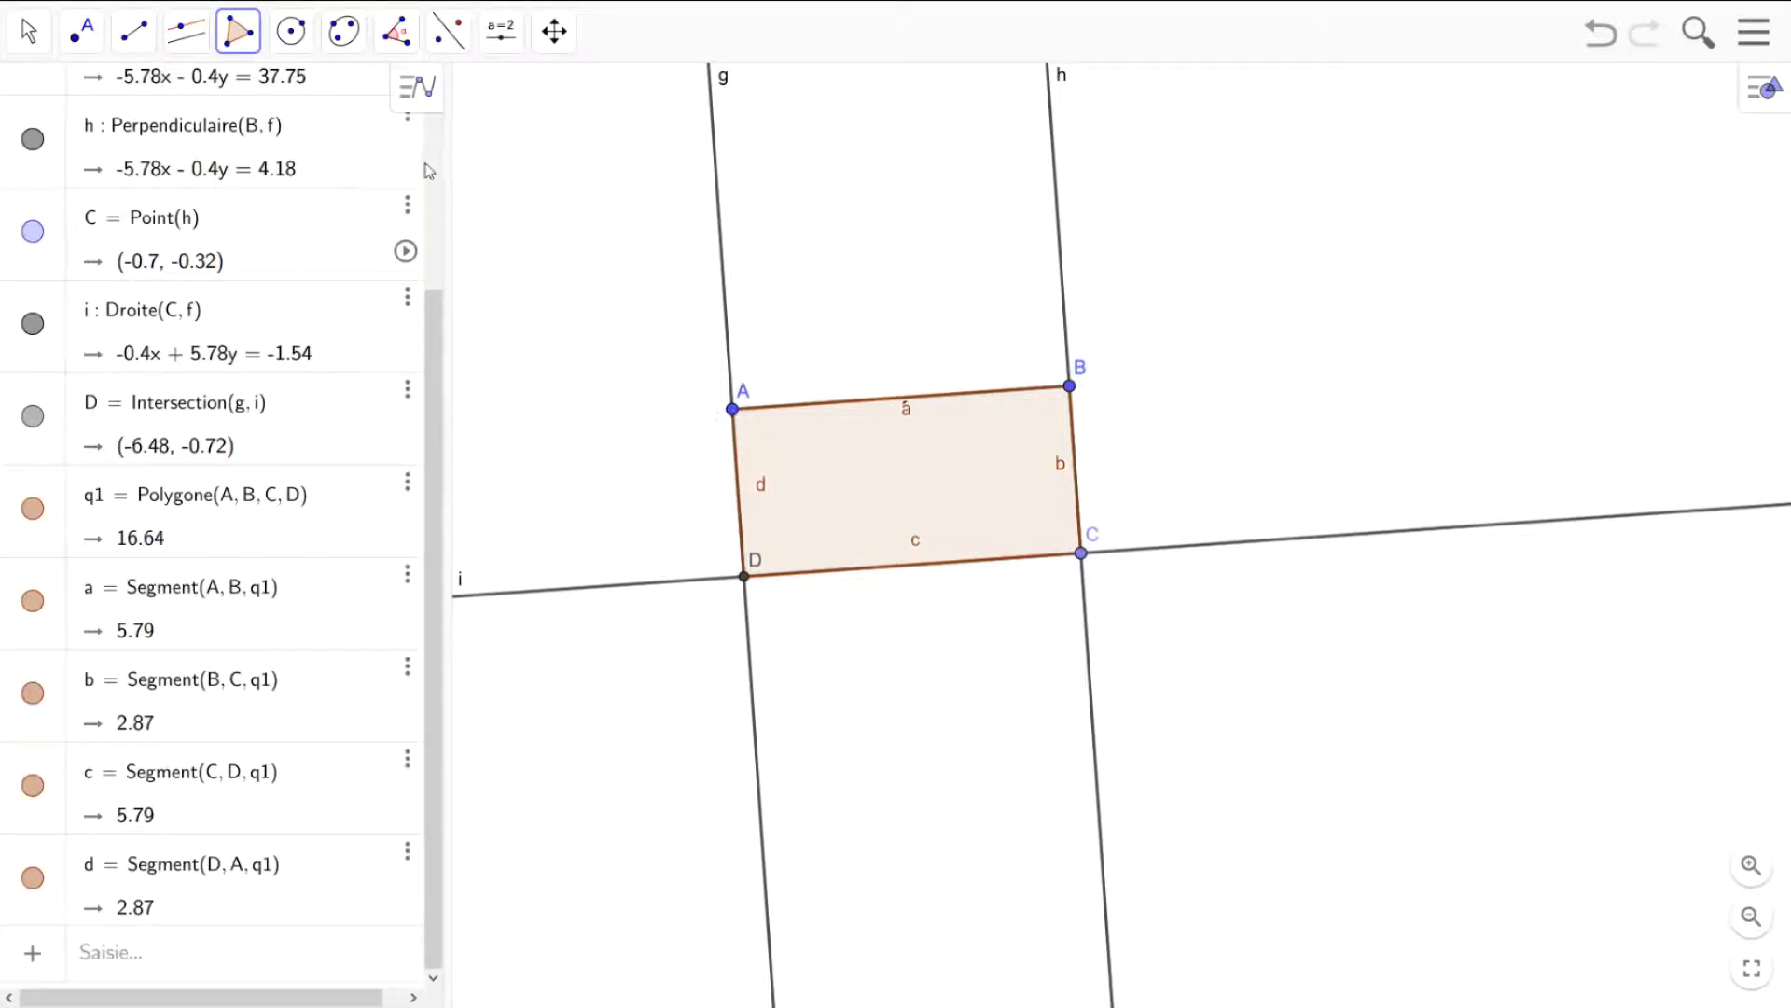
{"action": "scroll", "coordinate": [432, 154], "scroll_direction": "up", "scroll_amount": 3}
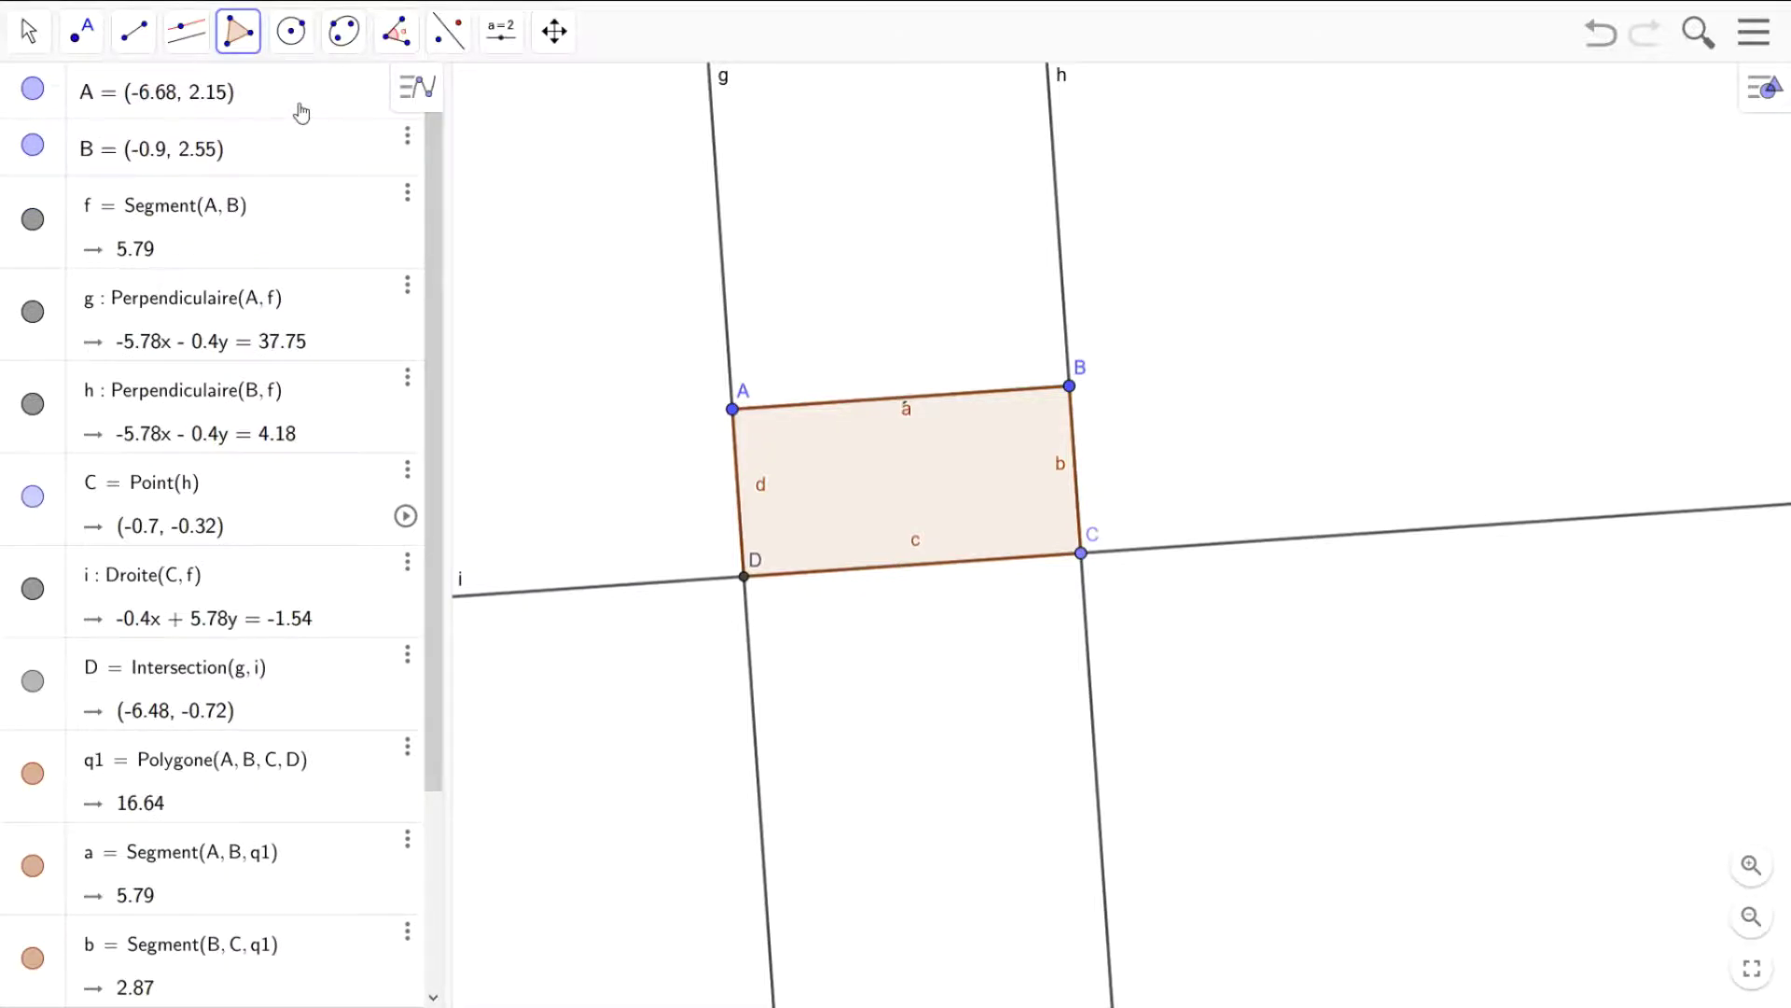
Change the point style of corners A and B to a cross
{"action": "right_click", "coordinate": [300, 113]}
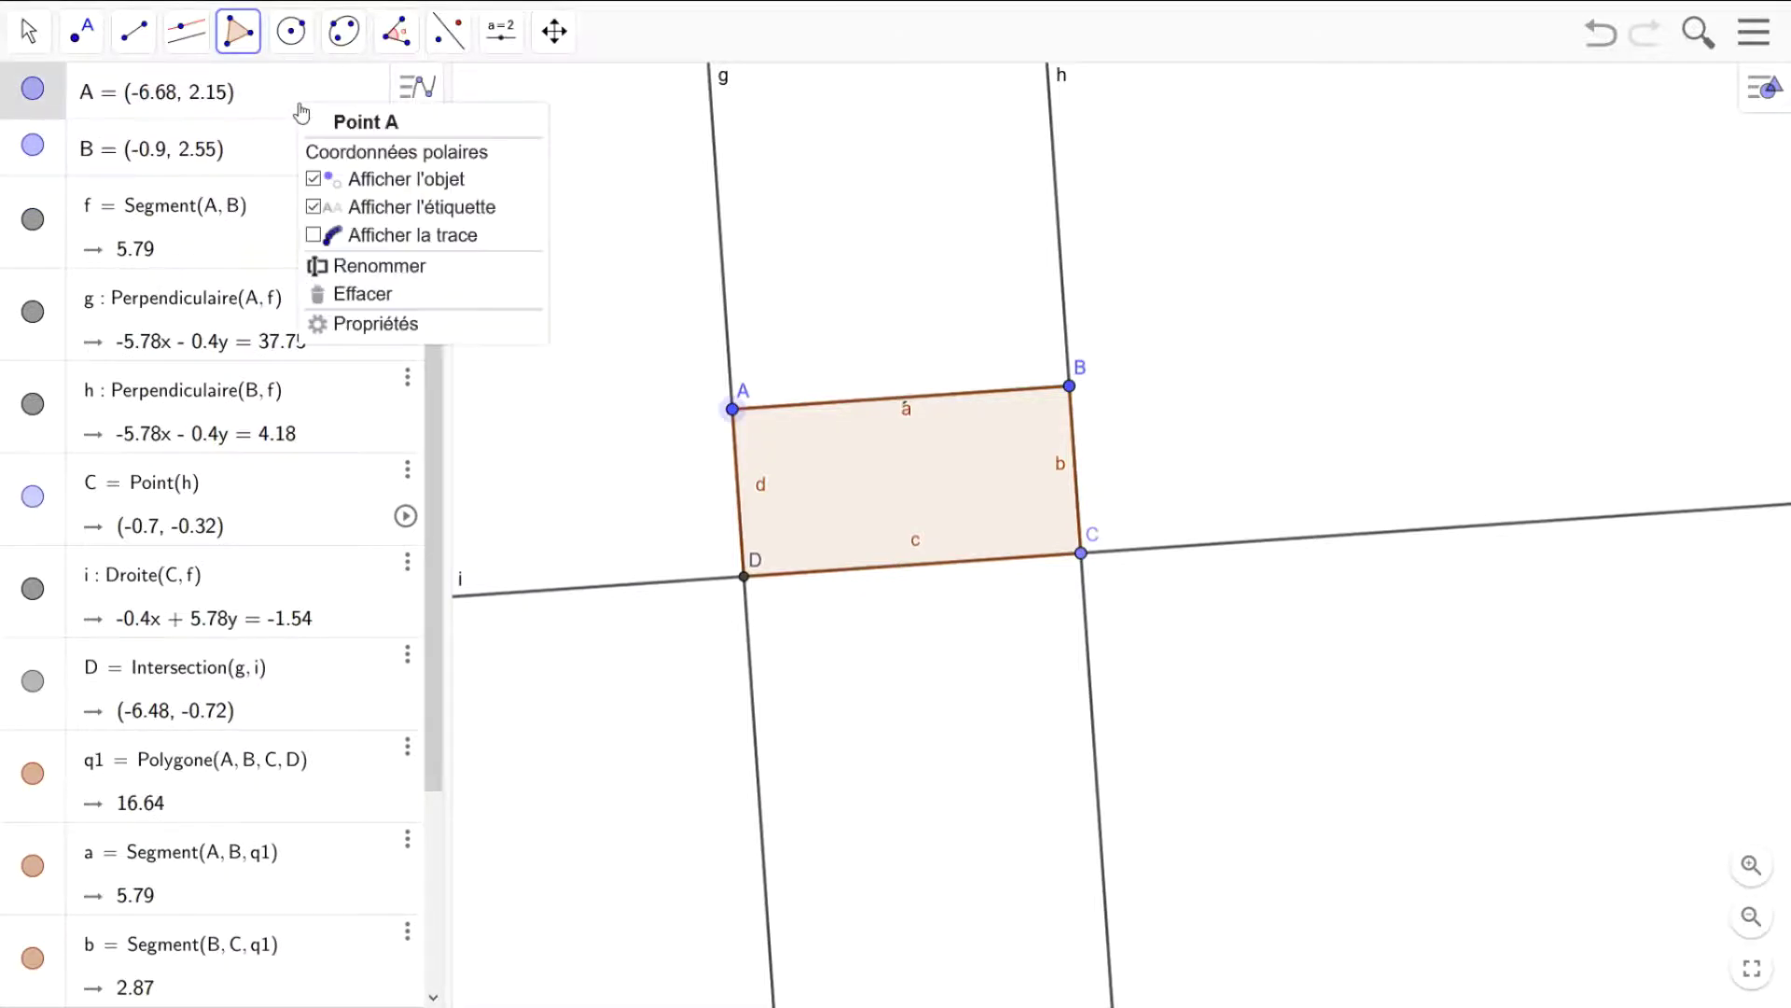
{"action": "left_click", "coordinate": [398, 324]}
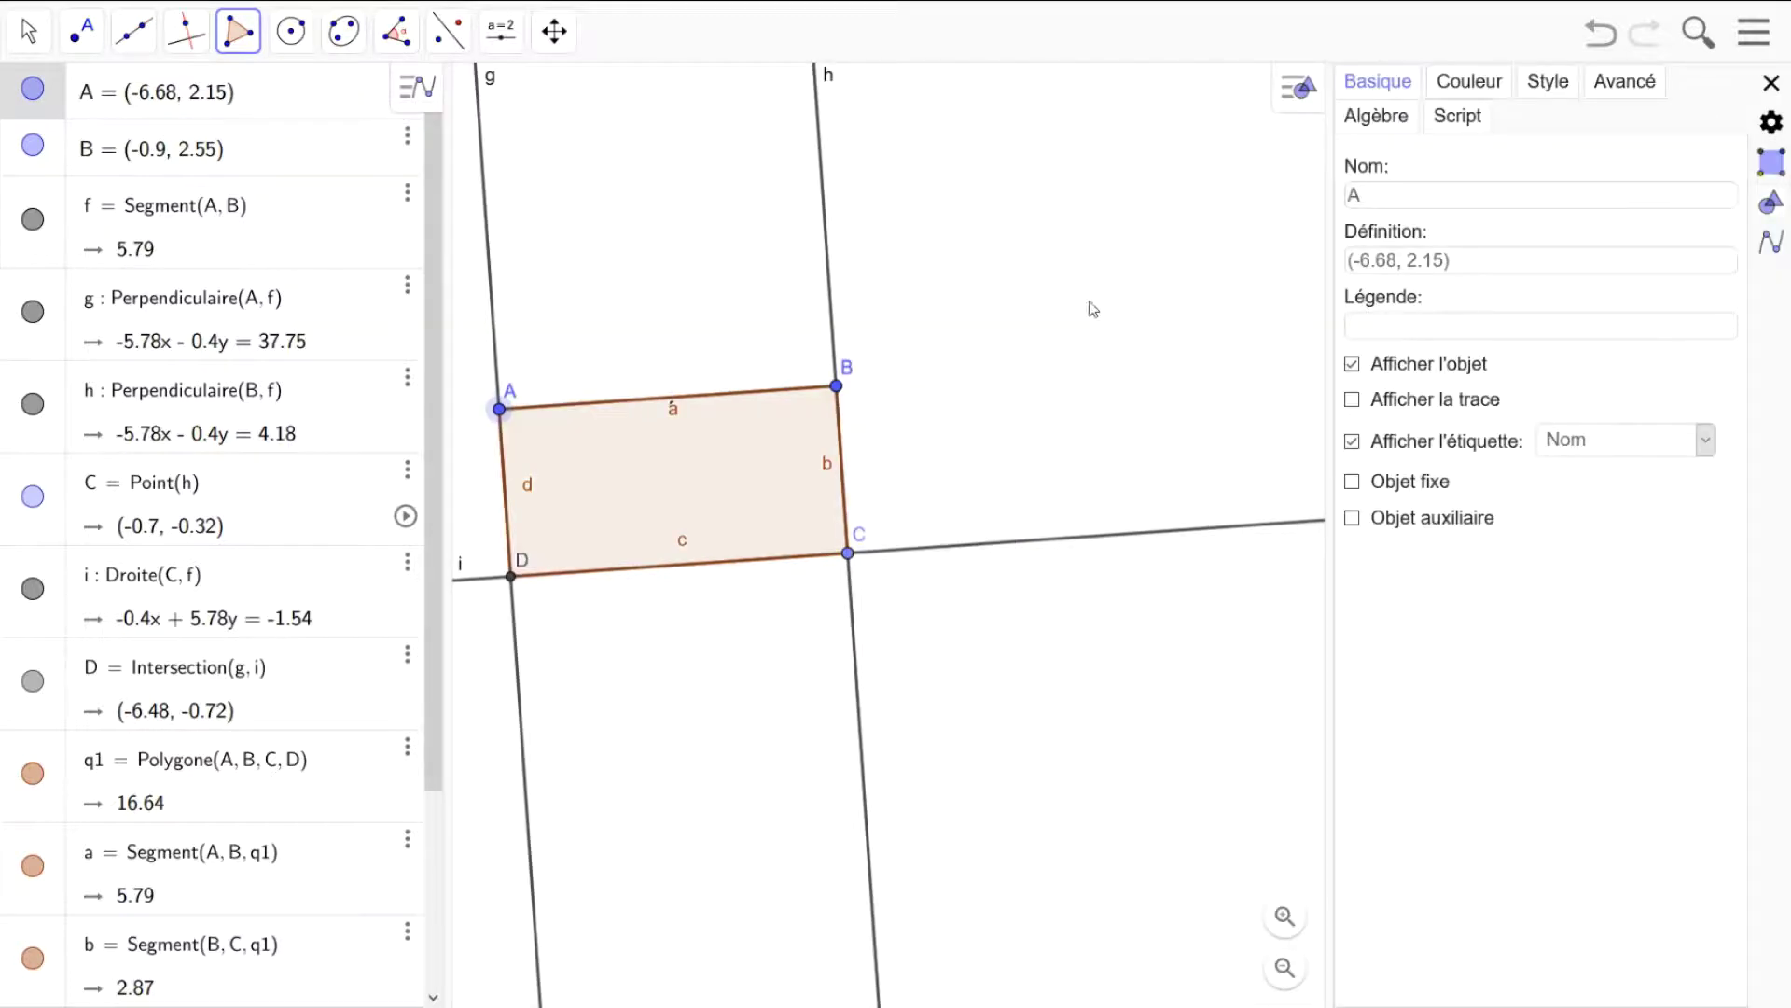
{"action": "left_click", "coordinate": [554, 34]}
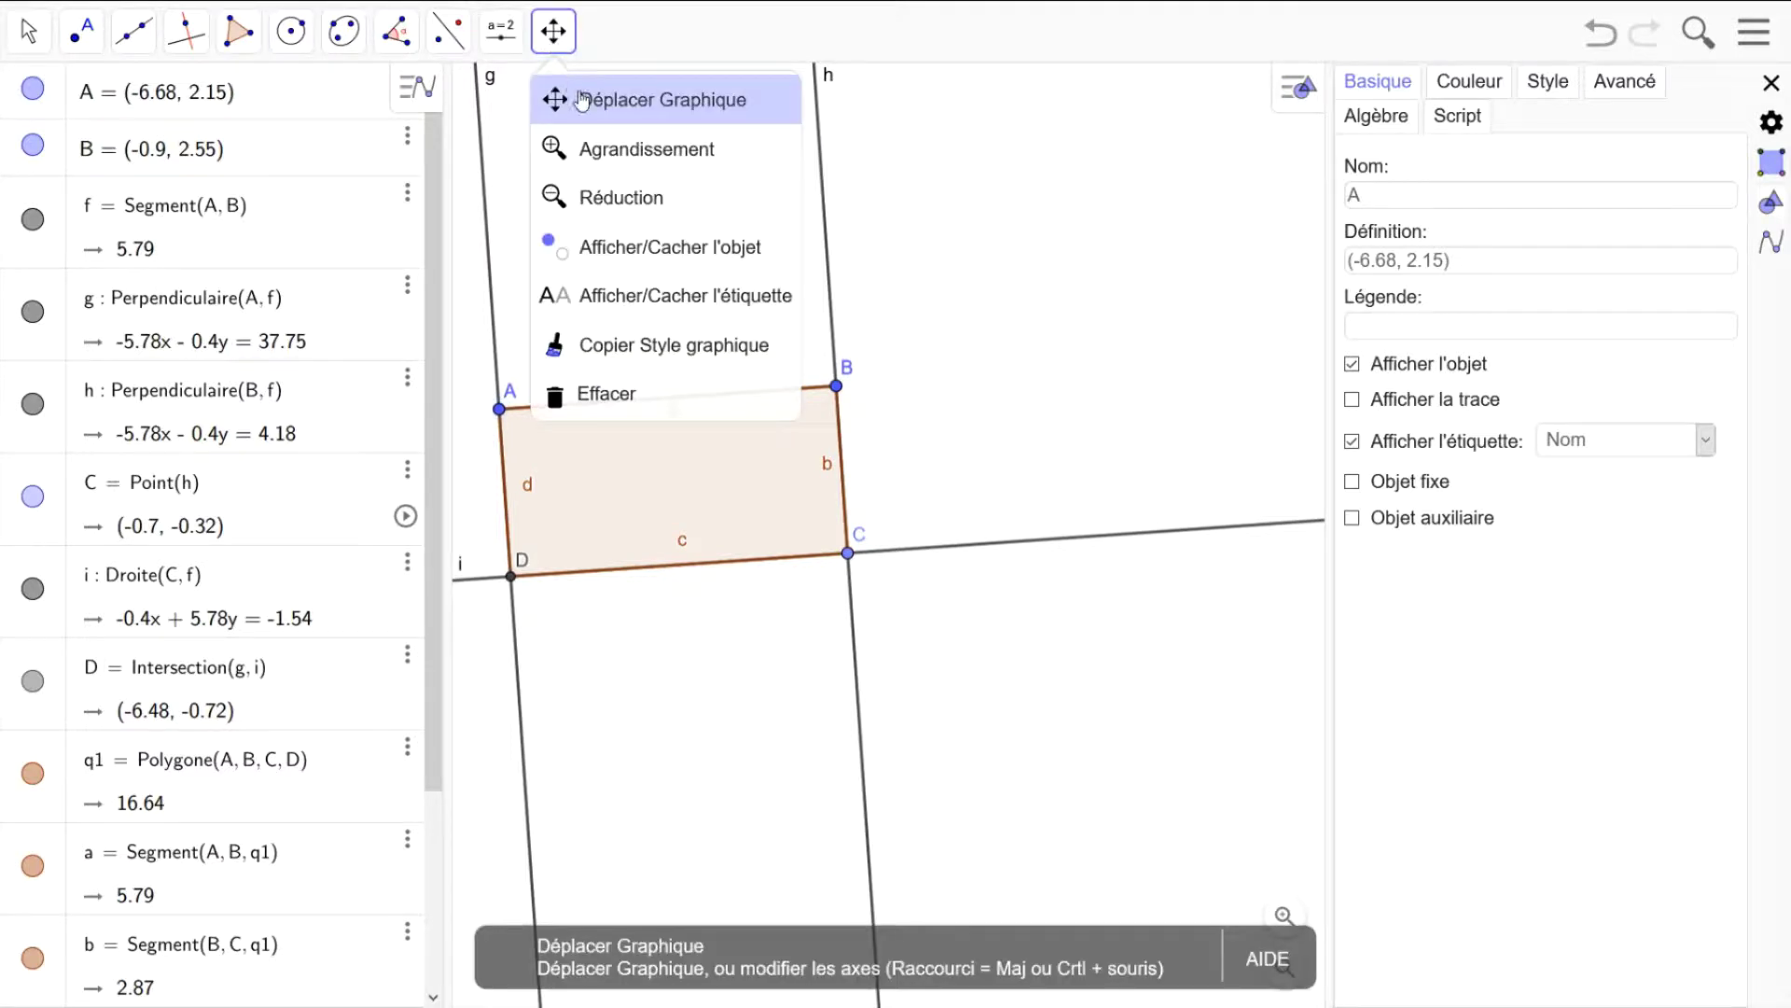
{"action": "left_click", "coordinate": [579, 97]}
{"action": "left_click_drag", "start_coordinate": [666, 279], "coordinate": [756, 297]}
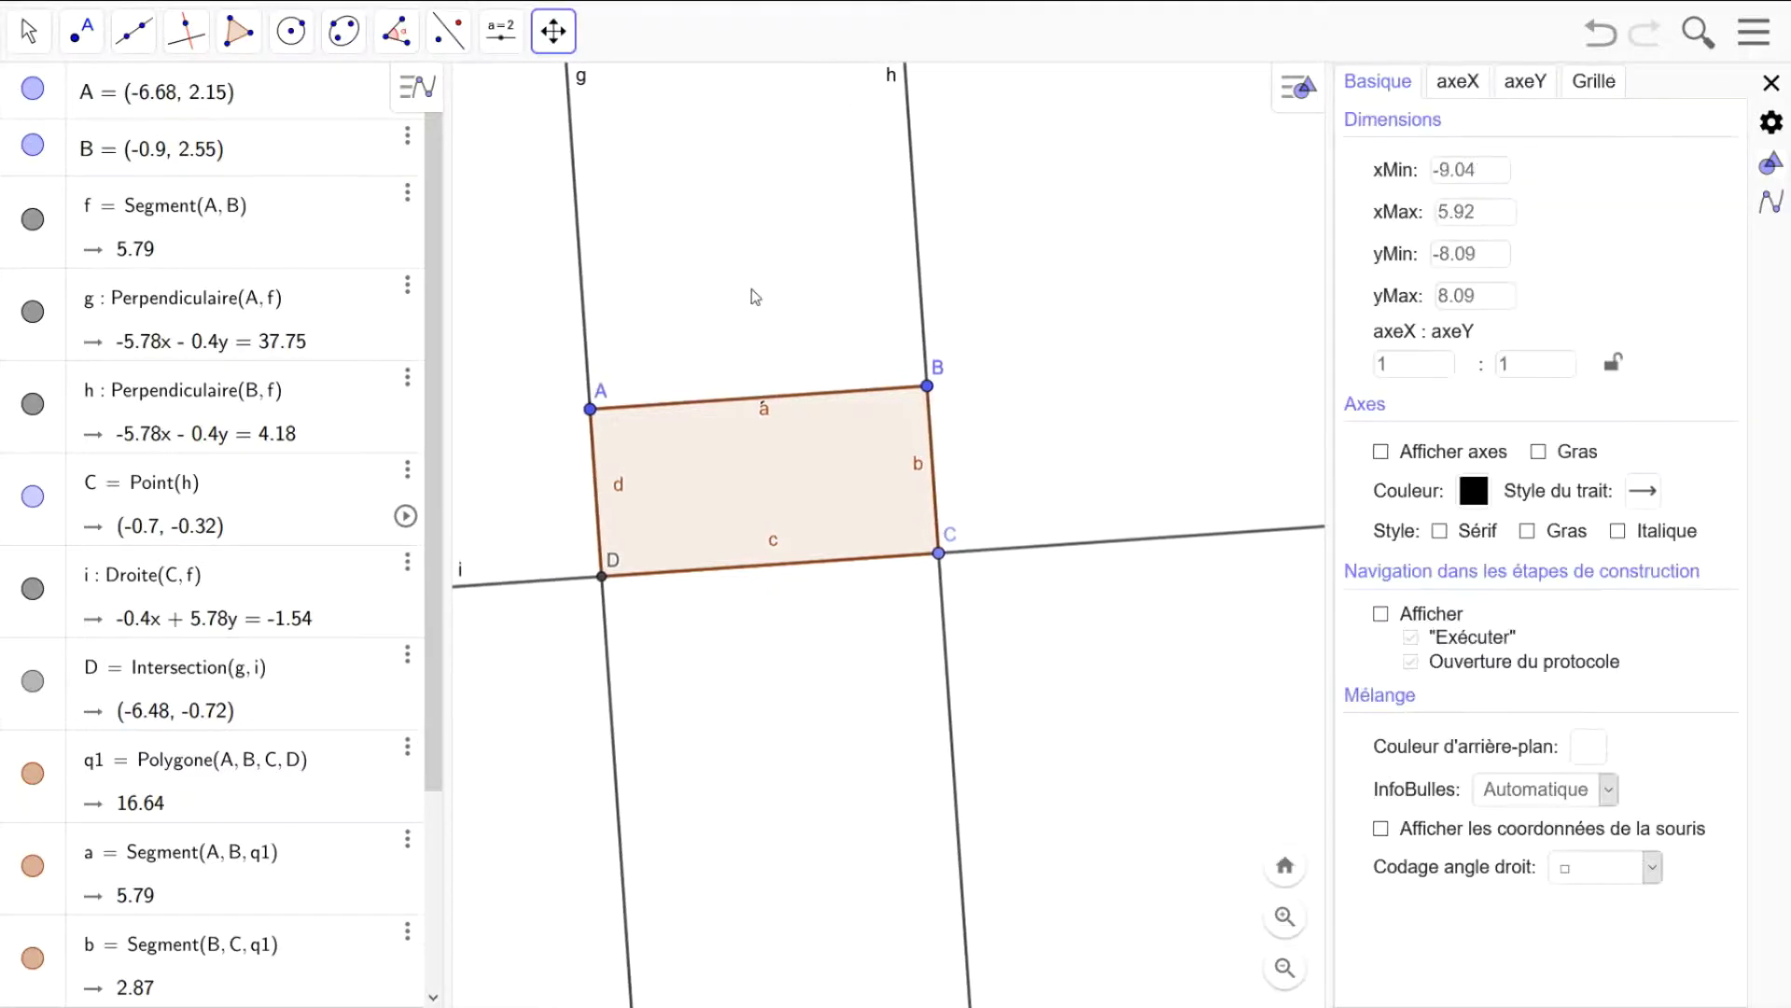
{"action": "left_click", "coordinate": [278, 111]}
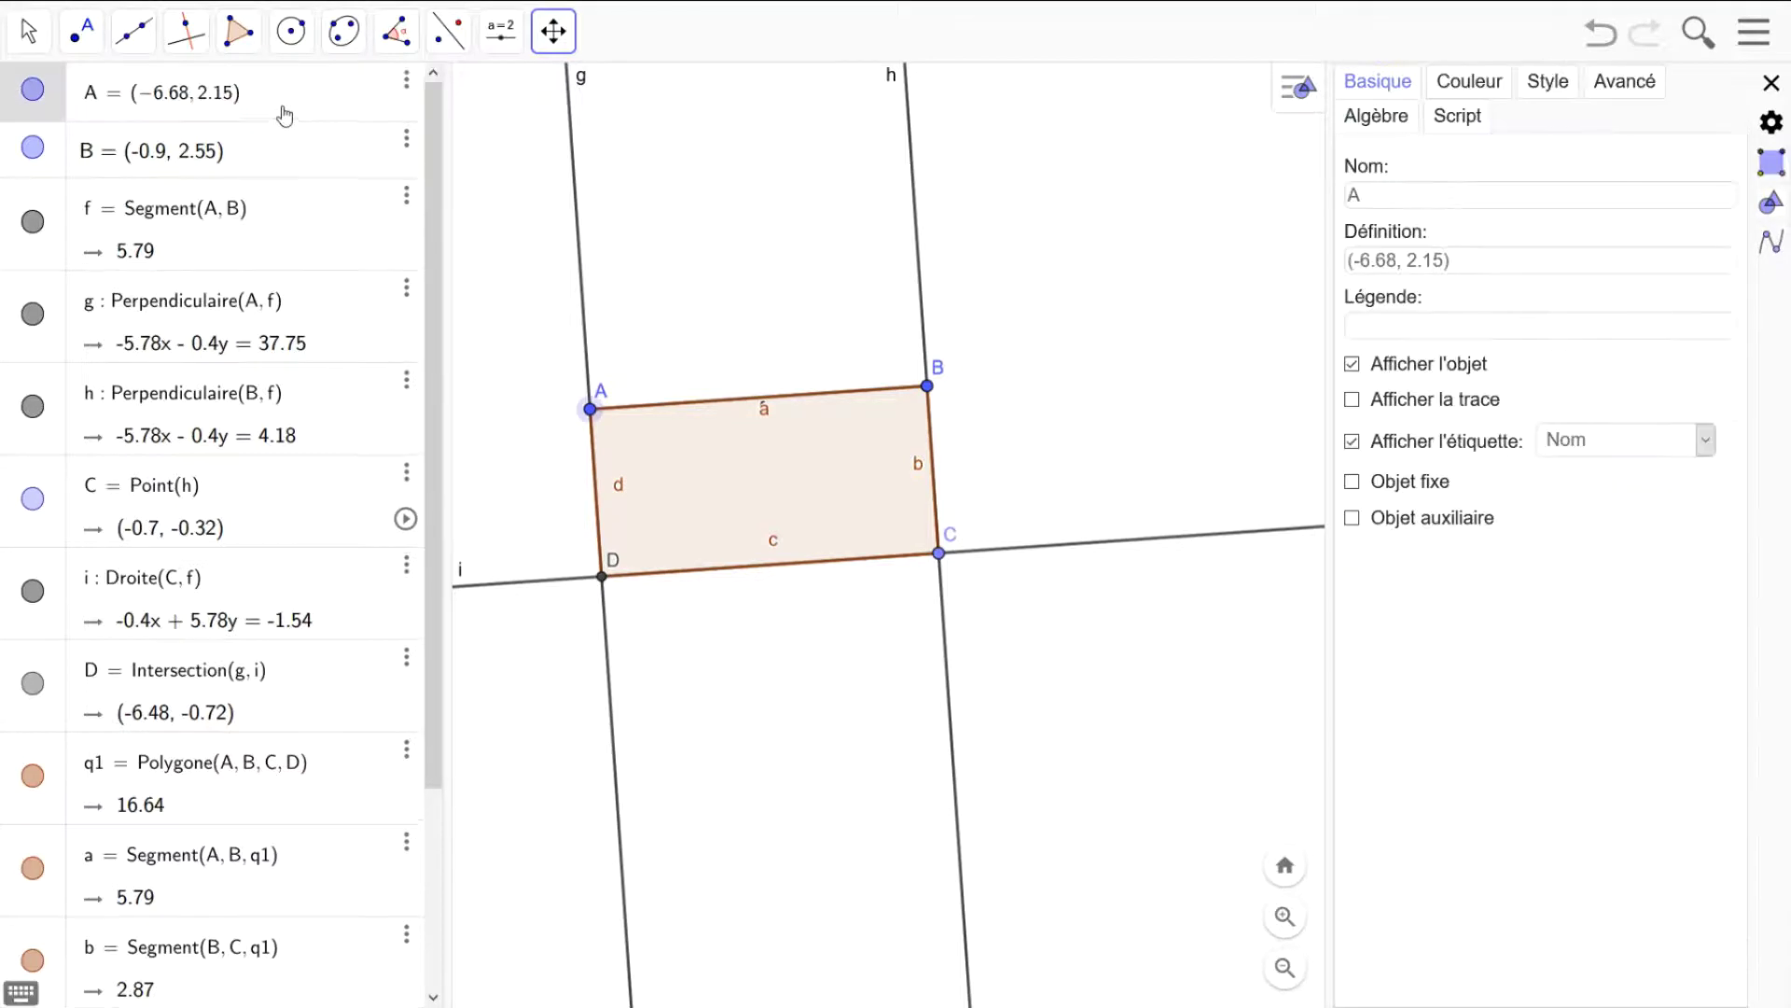
{"action": "left_click", "coordinate": [1548, 81]}
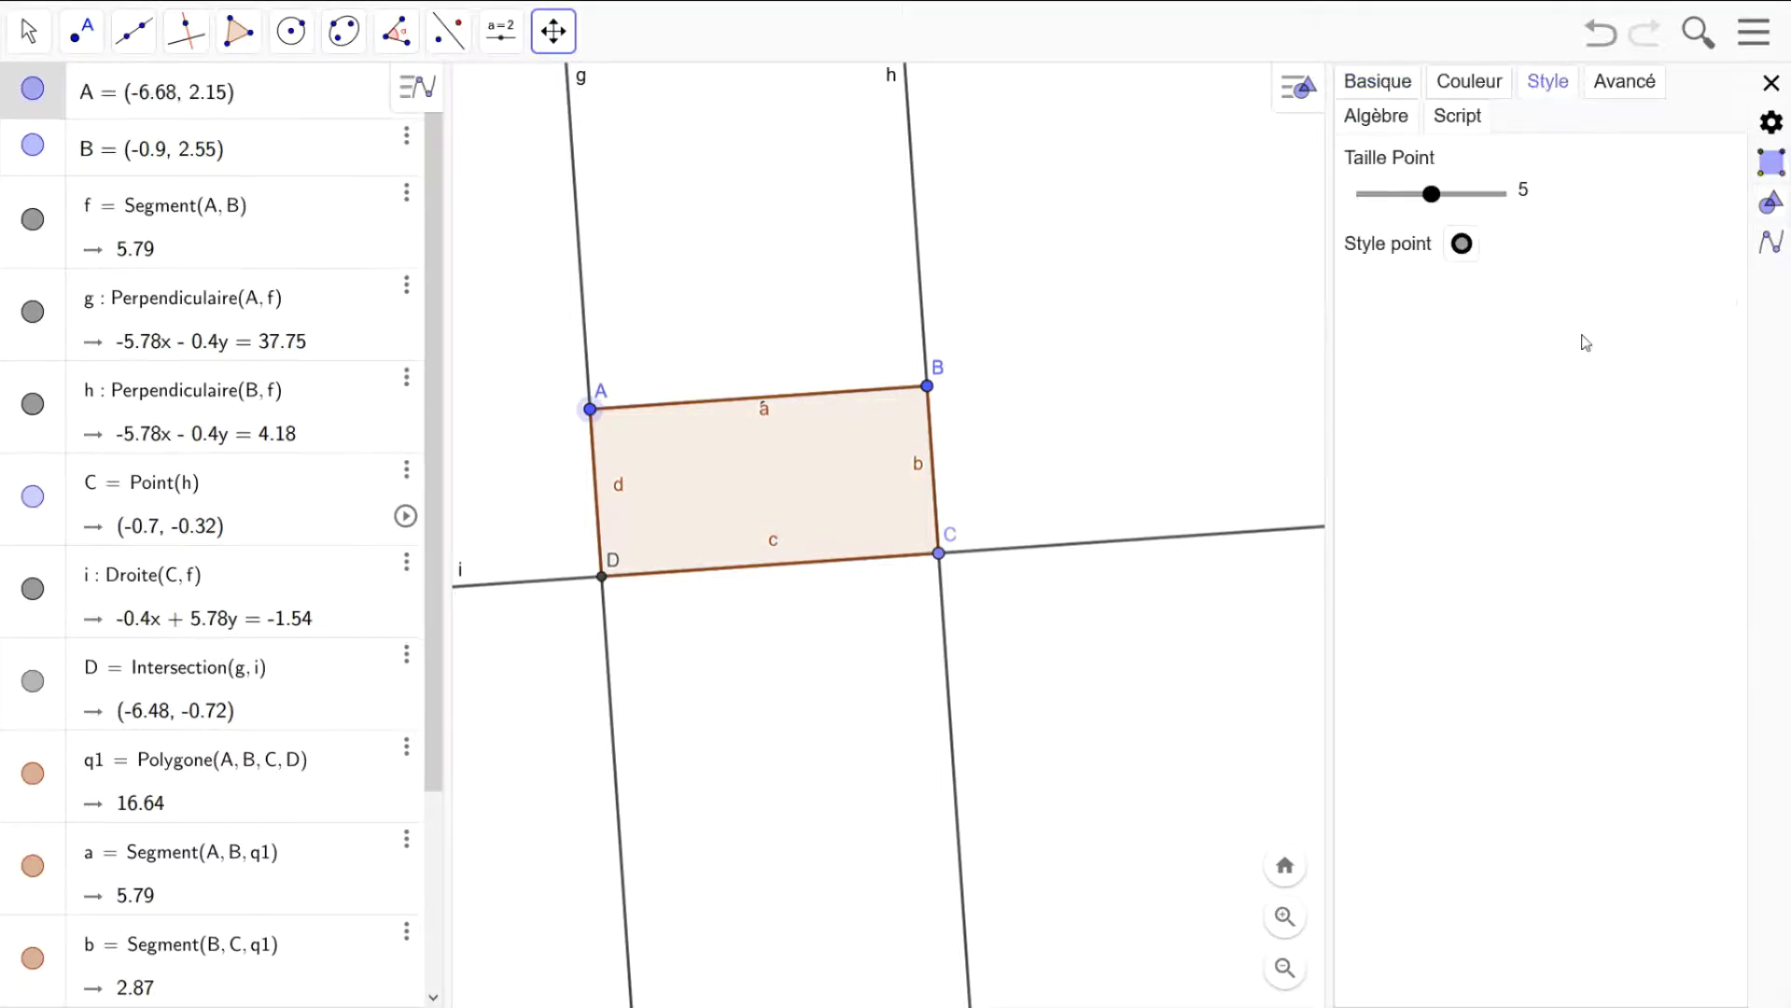
{"action": "left_click", "coordinate": [1460, 244]}
{"action": "left_click", "coordinate": [1511, 289]}
{"action": "left_click", "coordinate": [300, 164]}
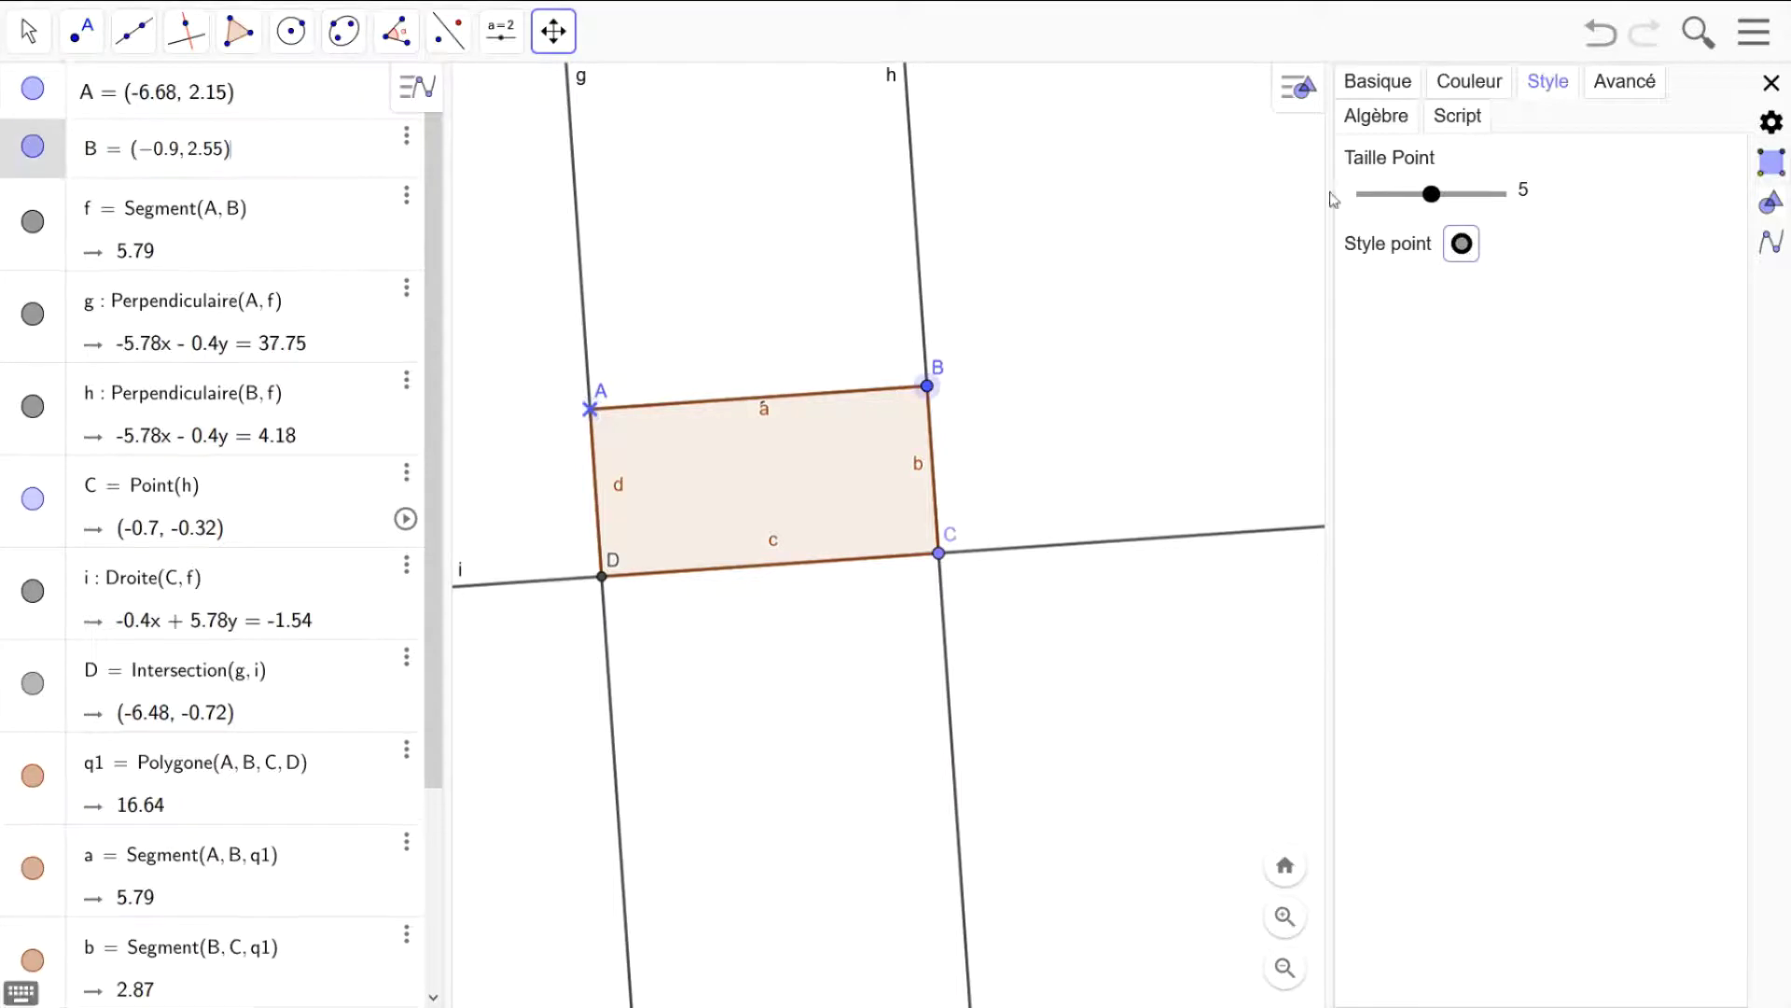
{"action": "left_click", "coordinate": [1461, 243]}
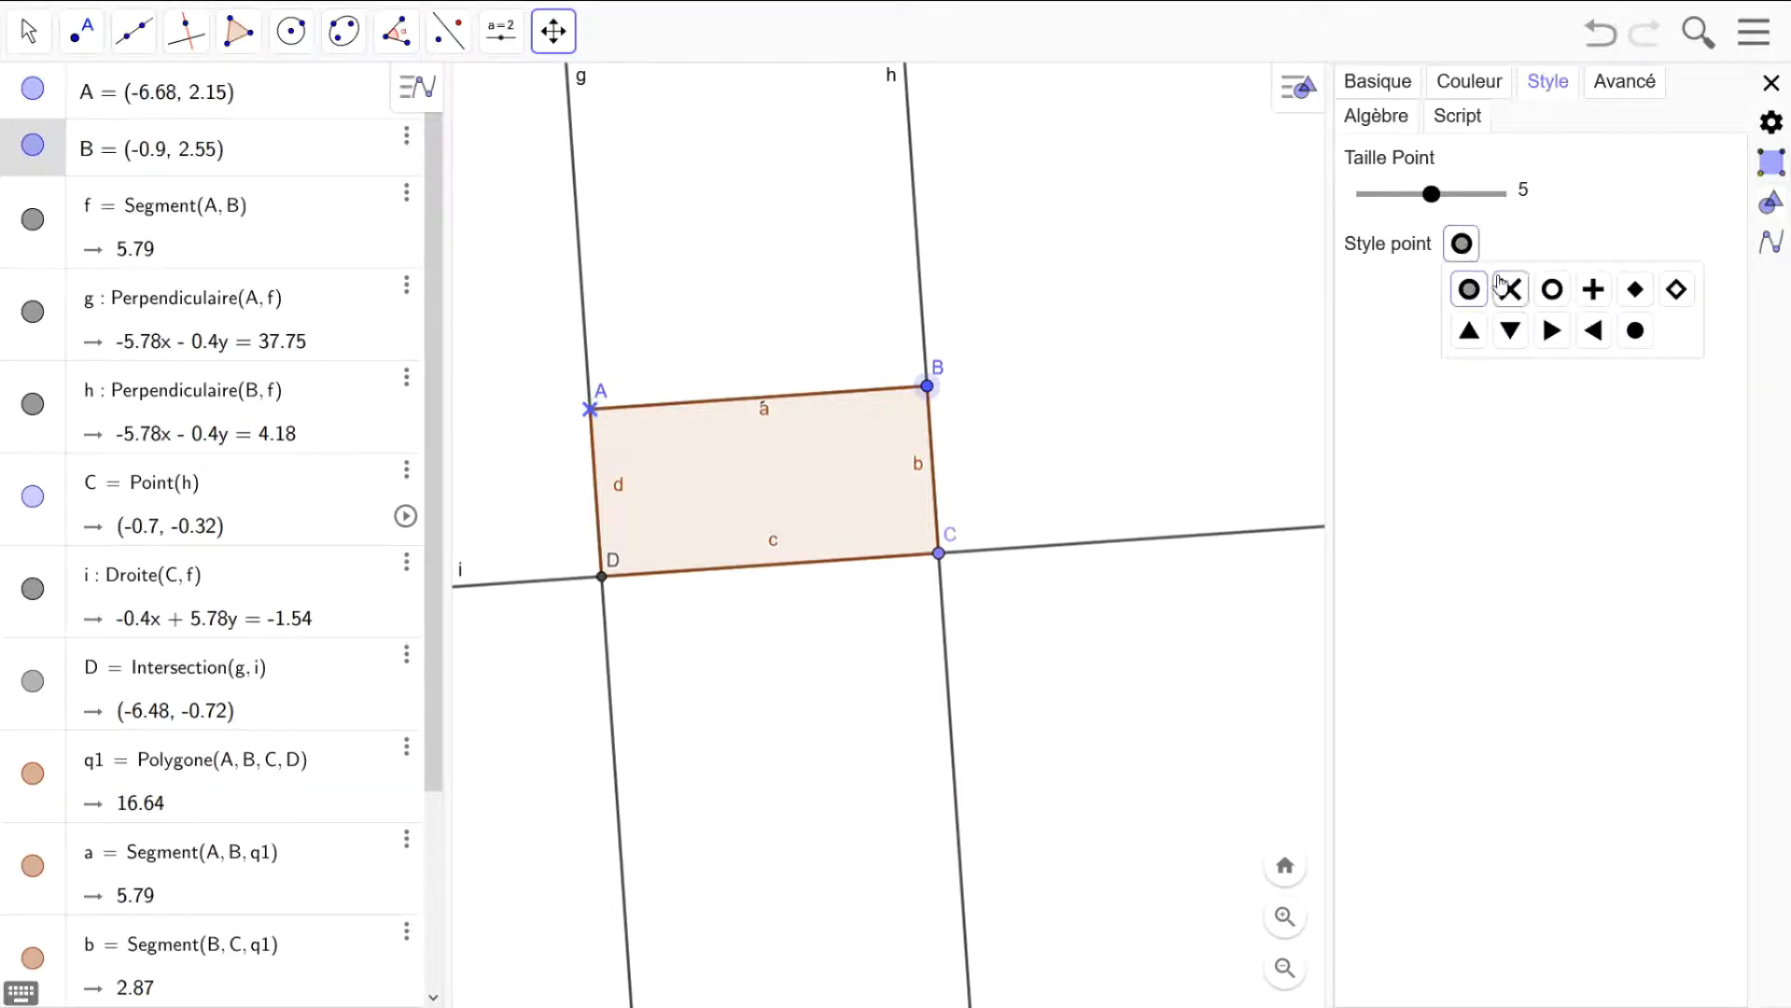
{"action": "left_click", "coordinate": [1509, 291]}
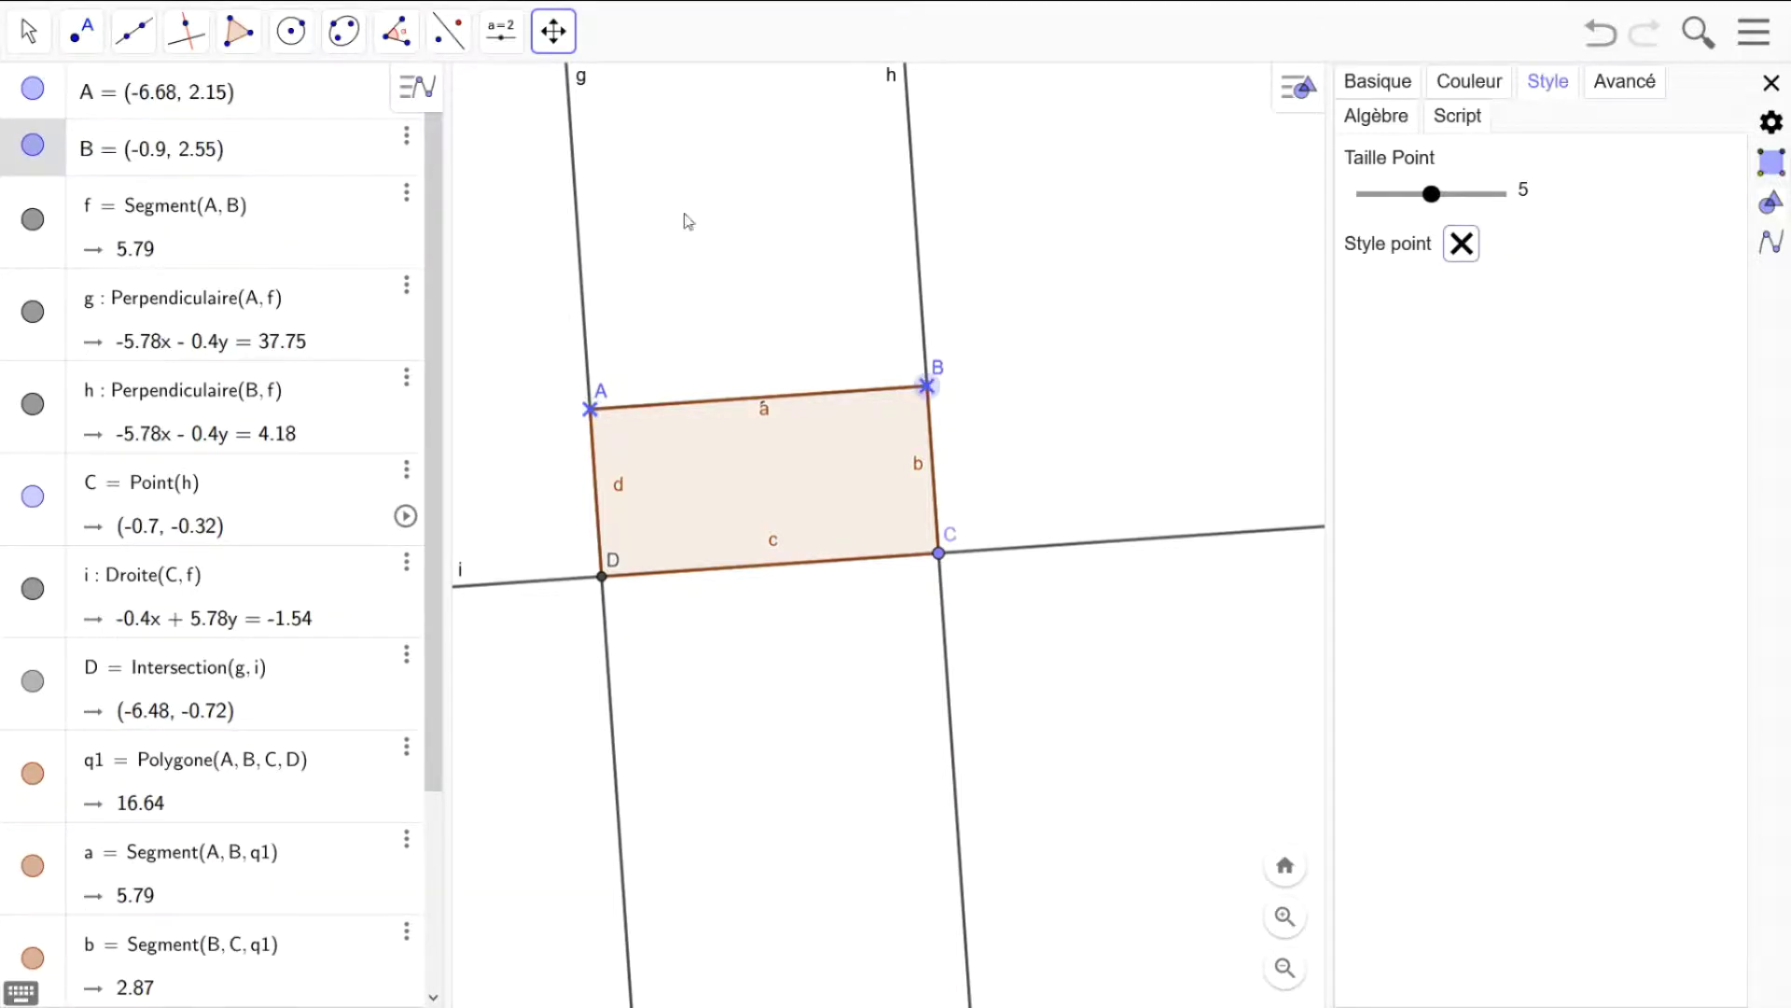
Hide segment f and the perpendicular lines g and h, keeping the polygon displayed
{"action": "left_click", "coordinate": [32, 228]}
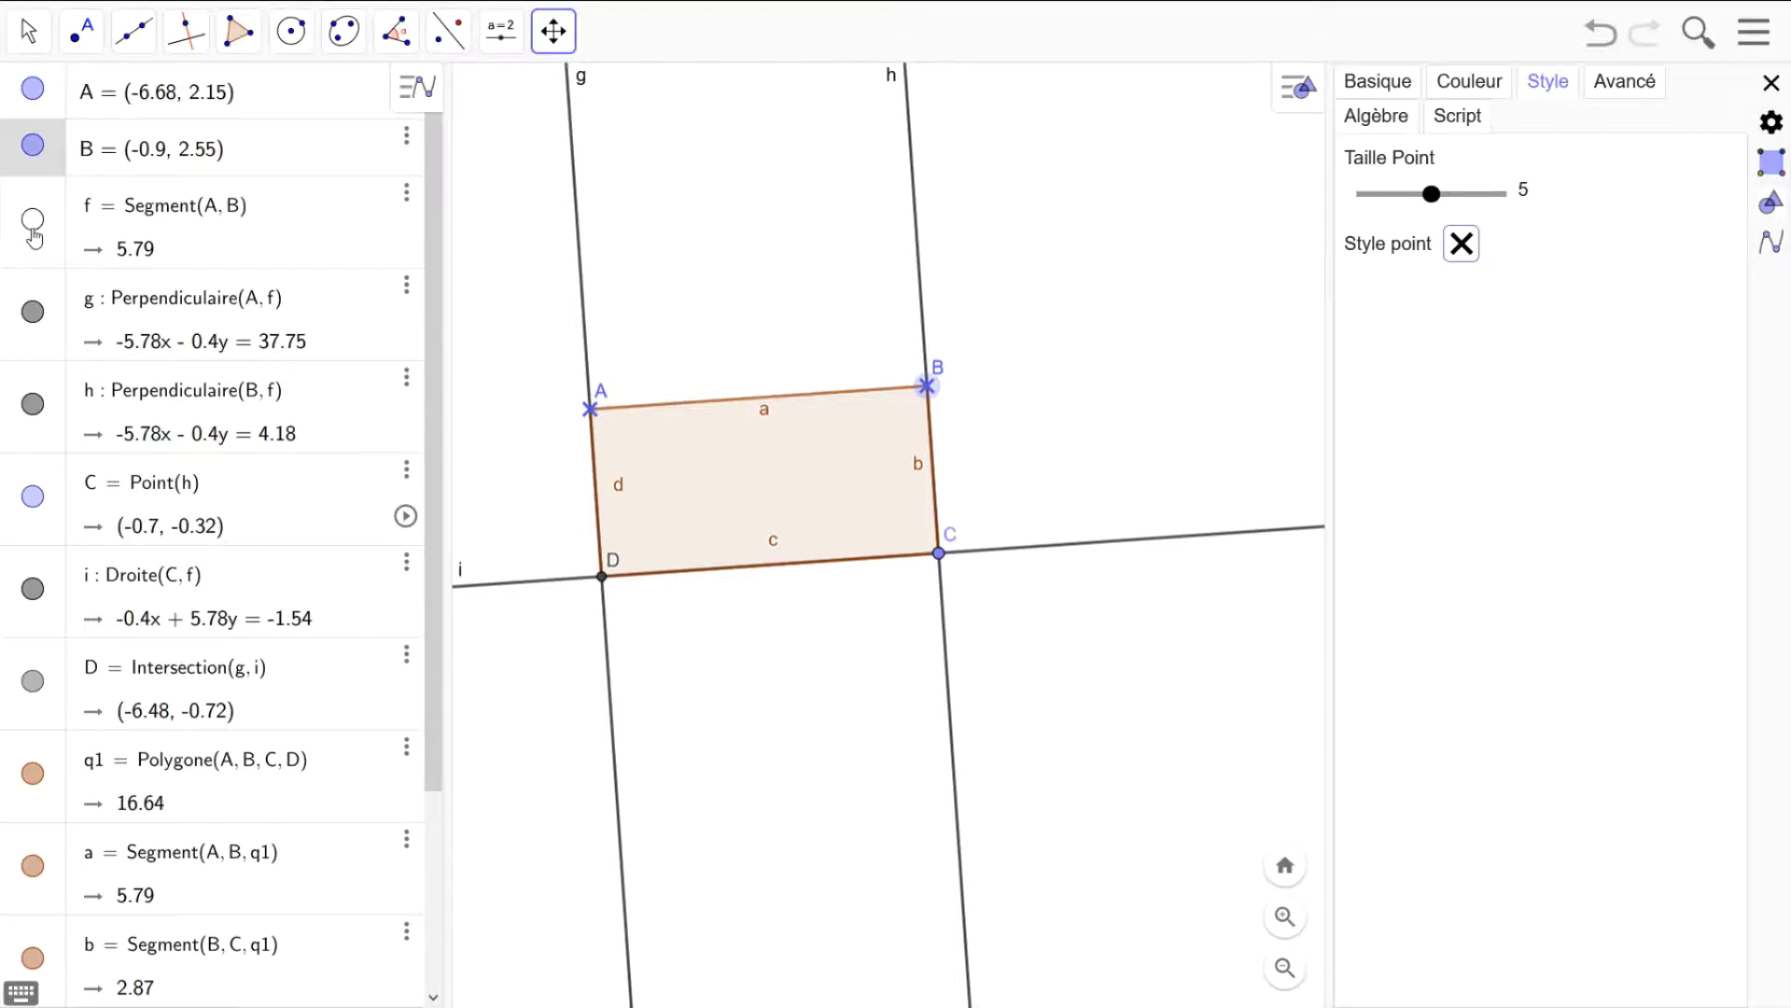
{"action": "left_click", "coordinate": [35, 317]}
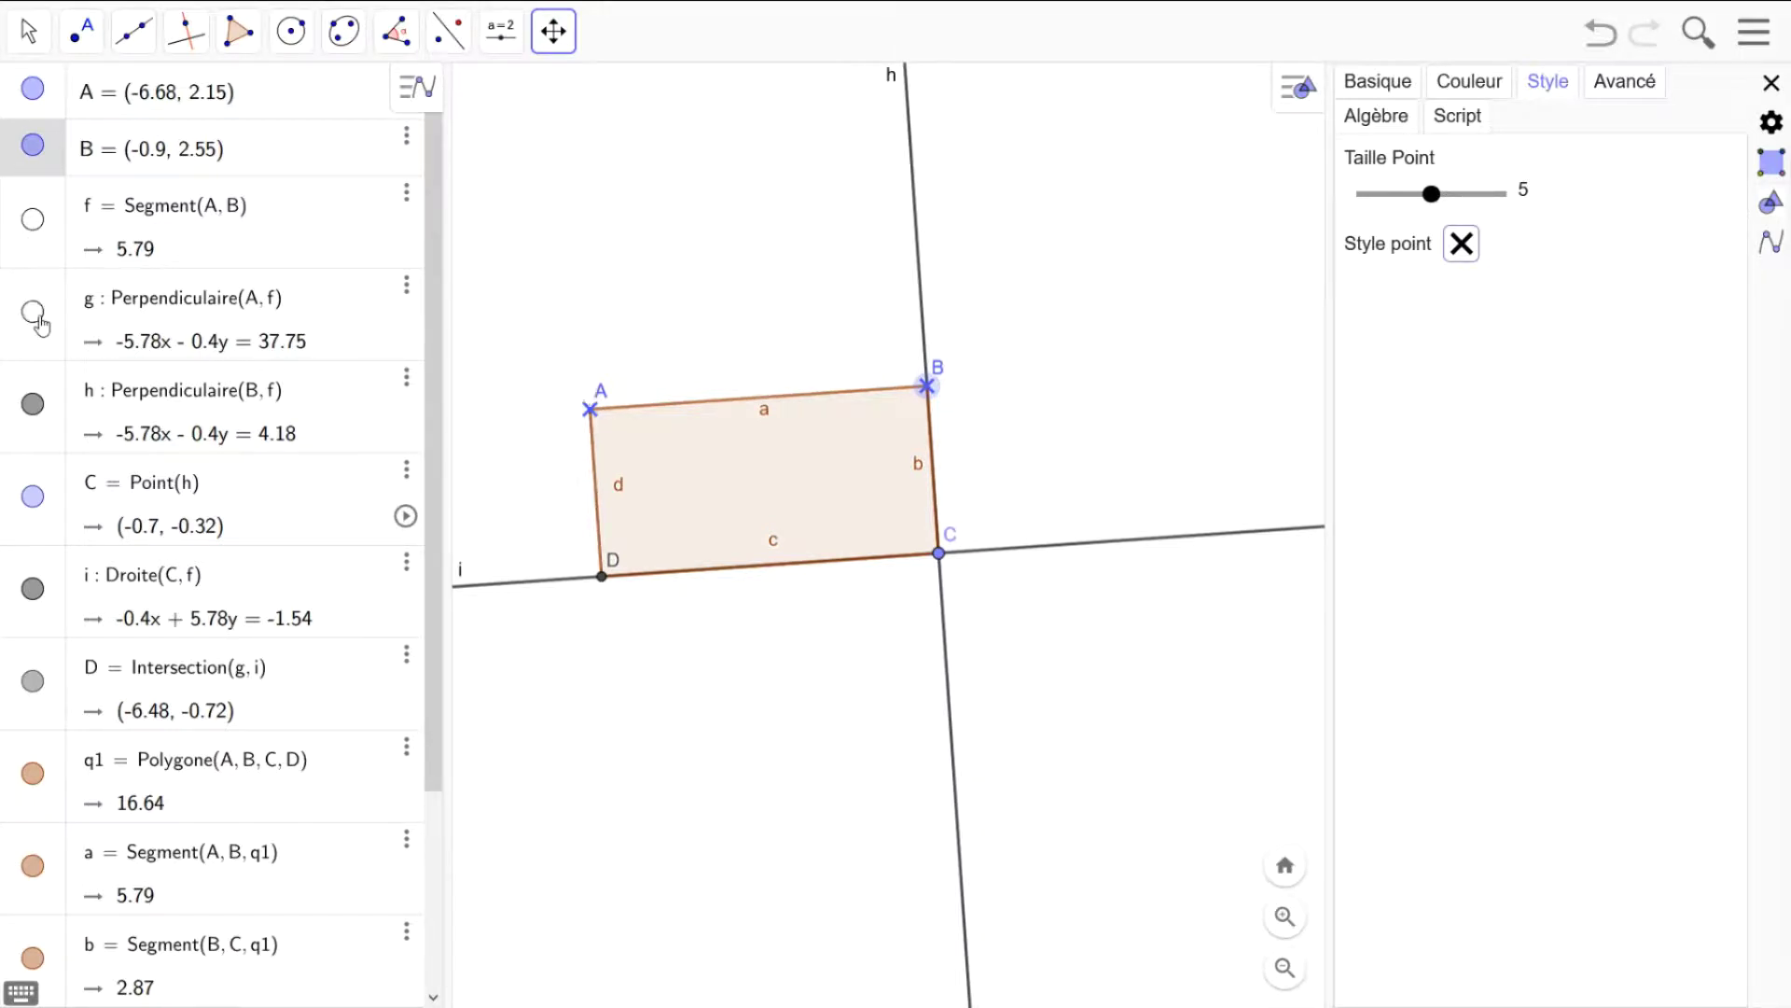
{"action": "left_click", "coordinate": [34, 404]}
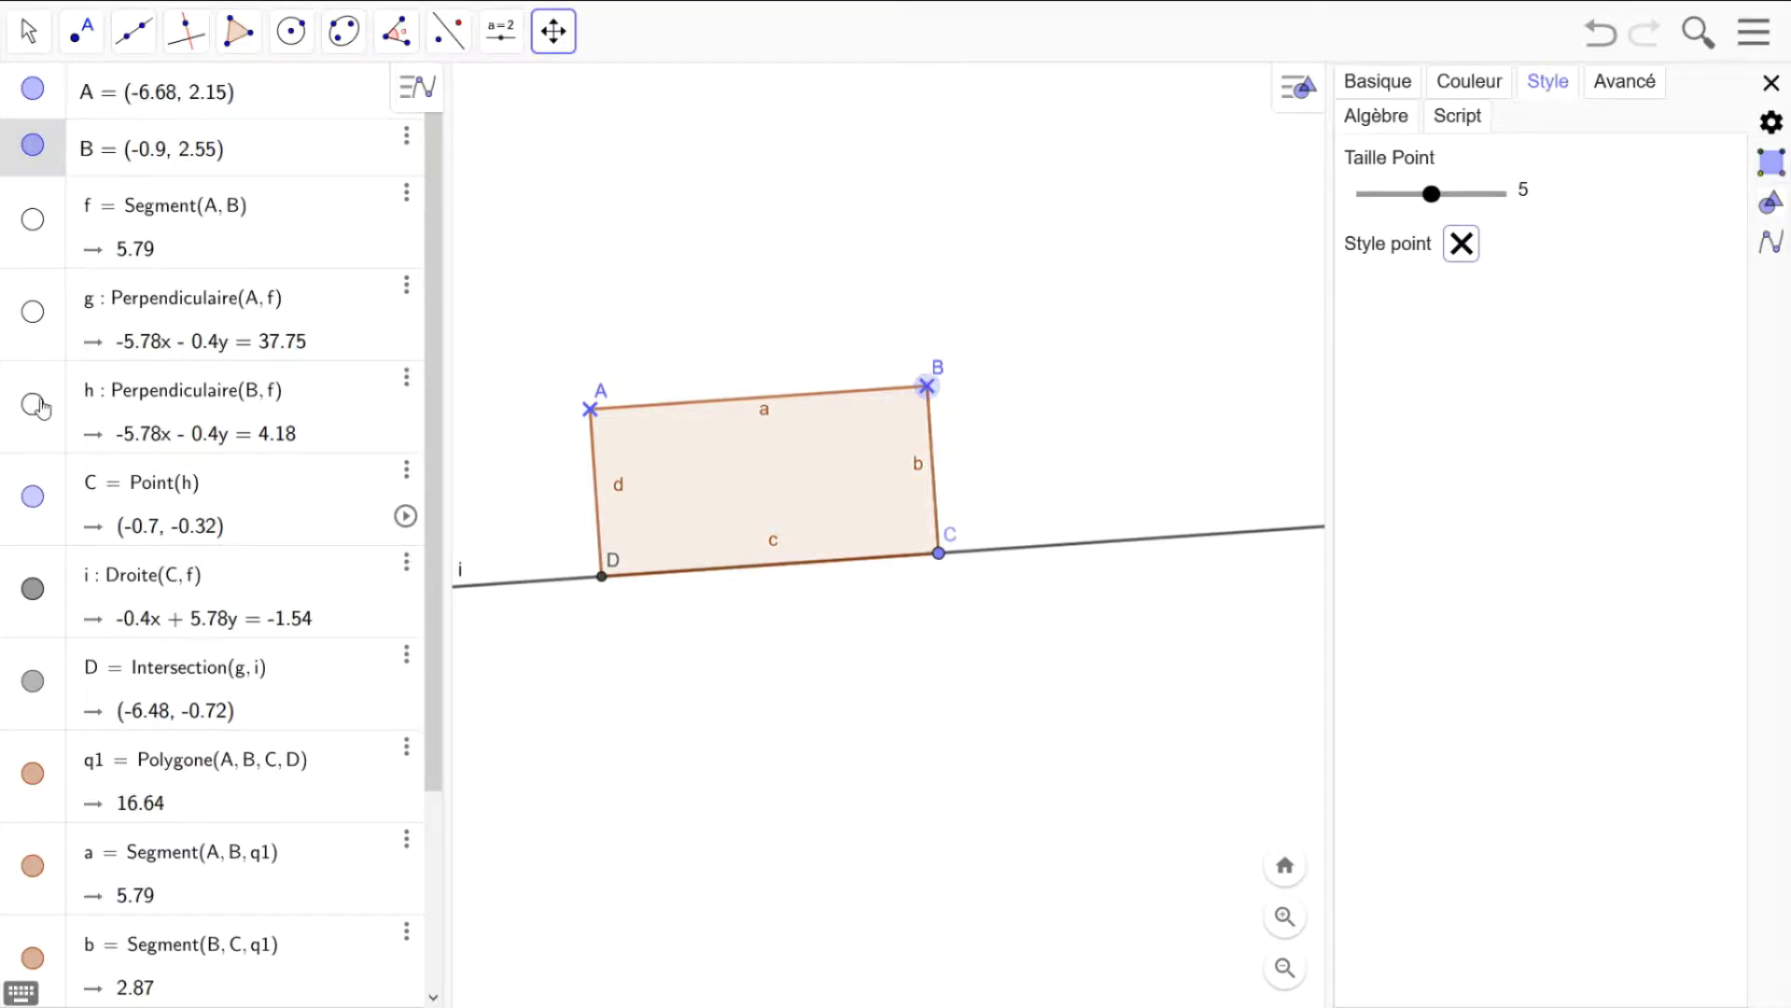
Change the point style of C to a cross and hide the parallel line i
{"action": "left_click", "coordinate": [110, 508]}
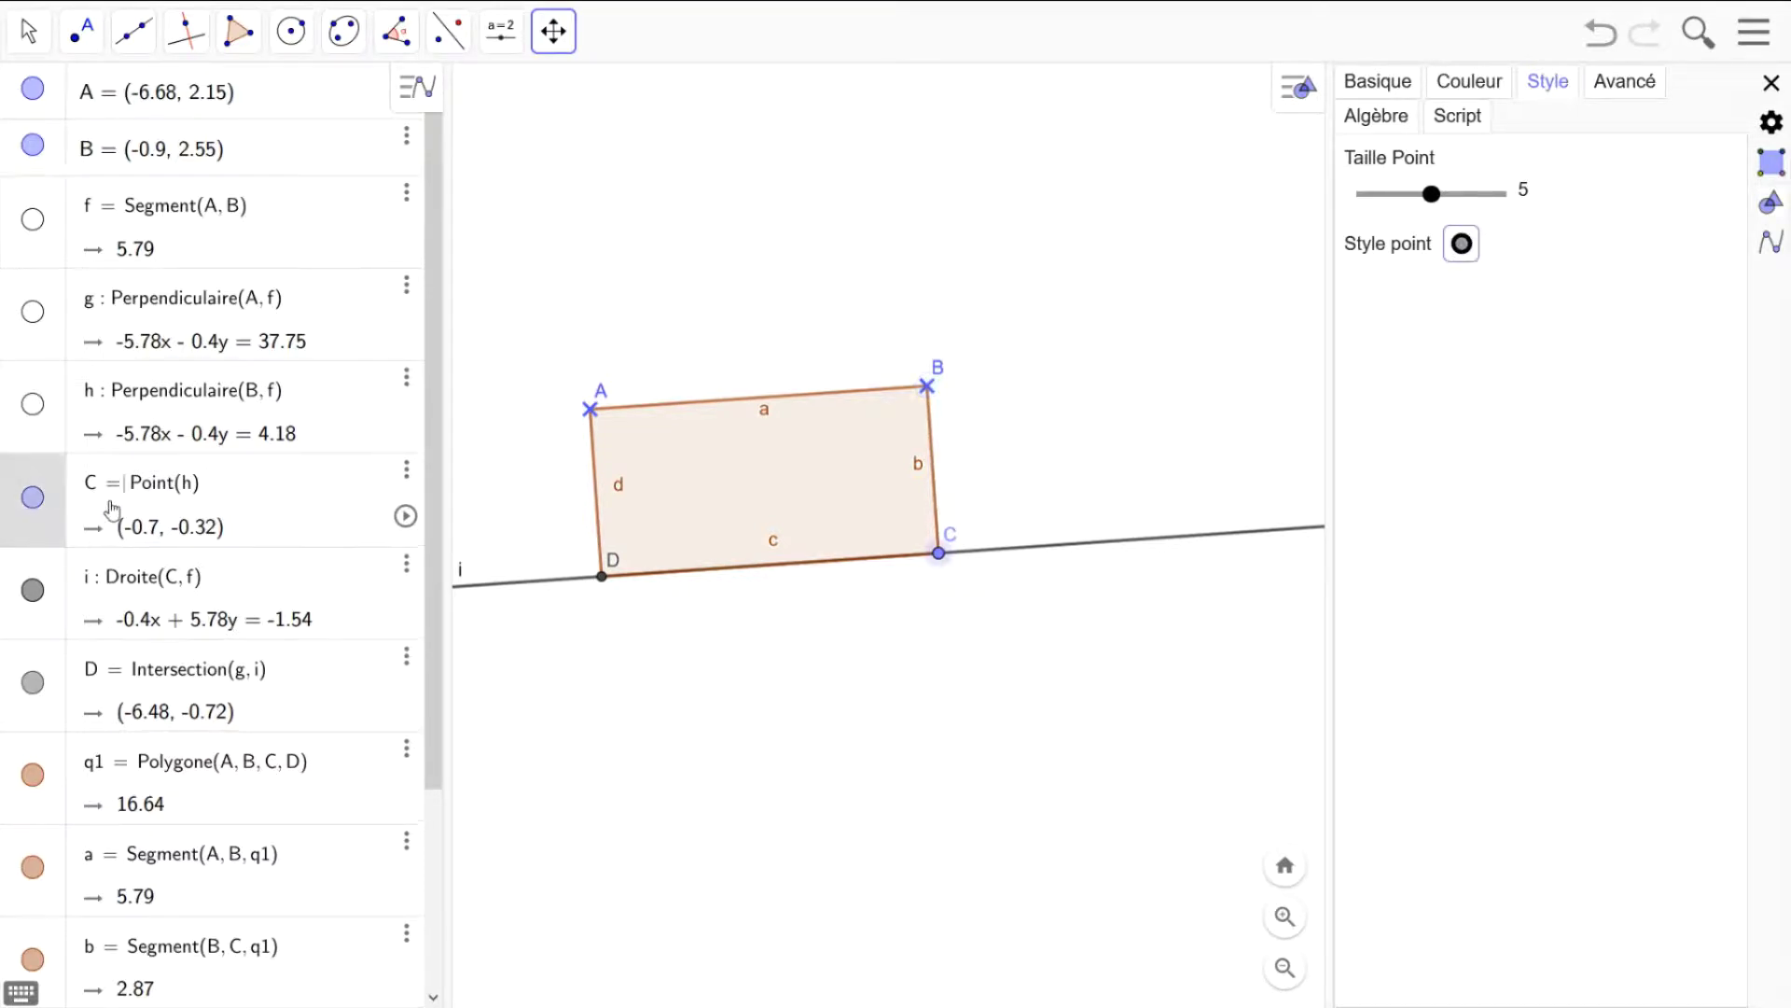
{"action": "left_click", "coordinate": [1460, 244]}
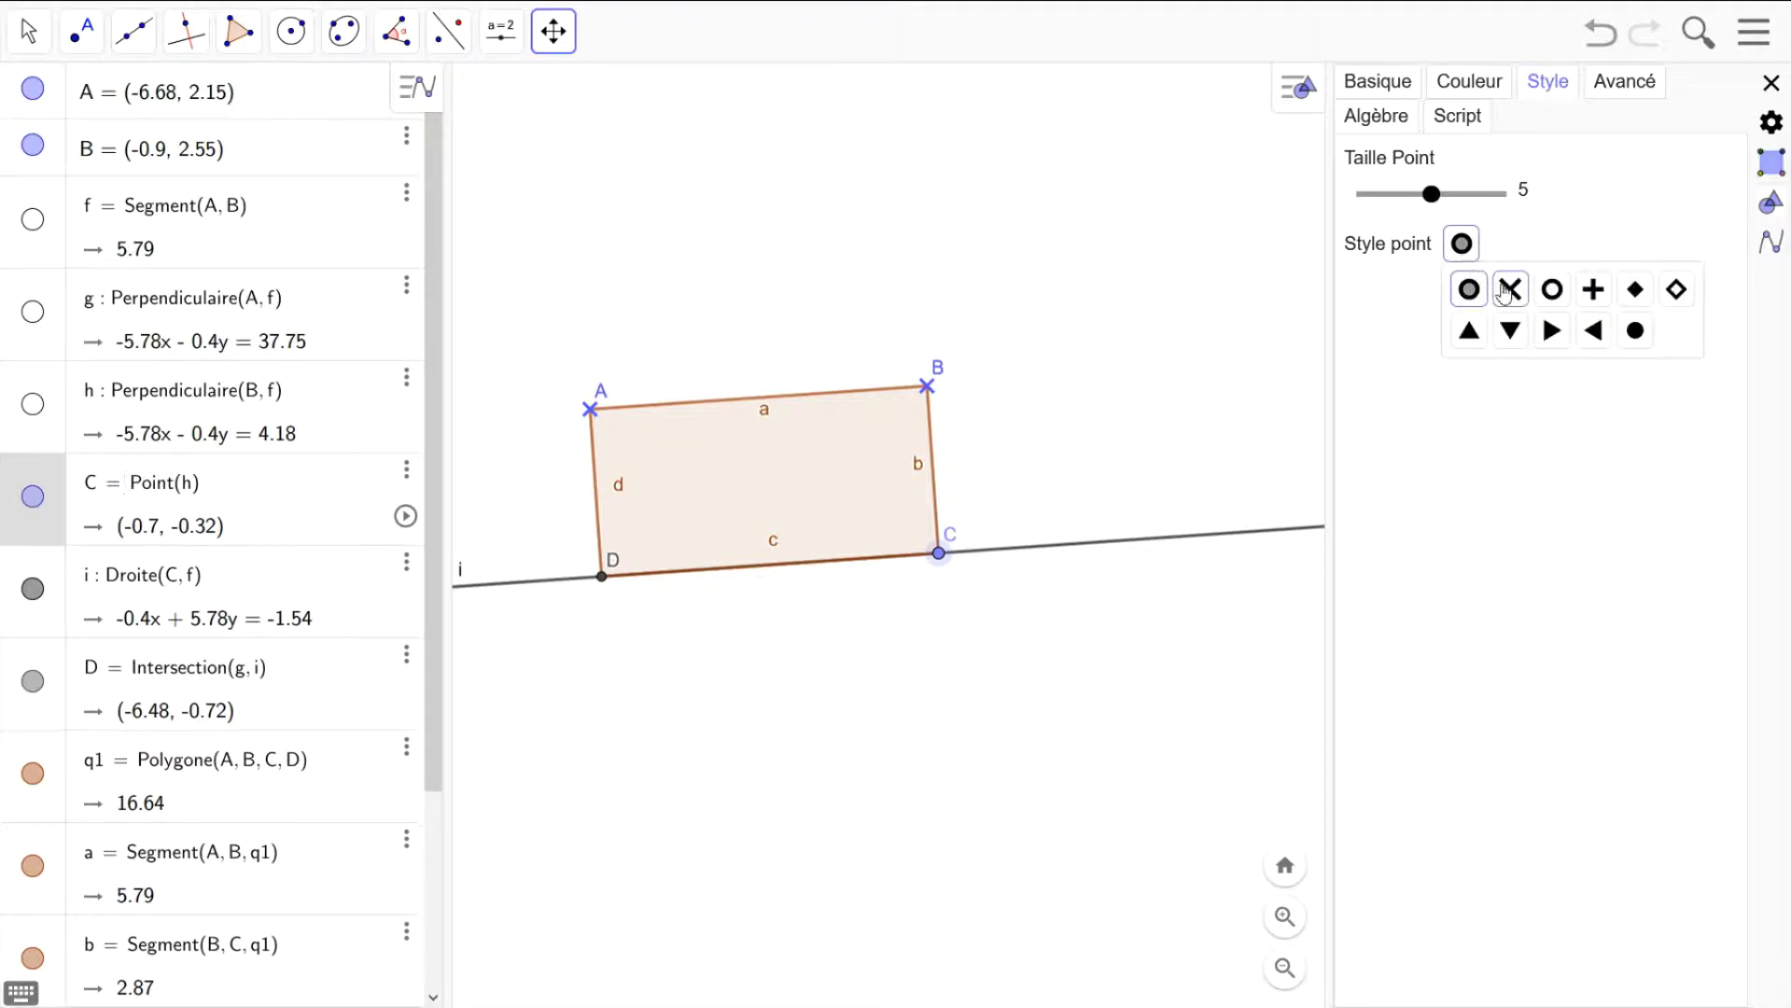
{"action": "left_click", "coordinate": [1507, 289]}
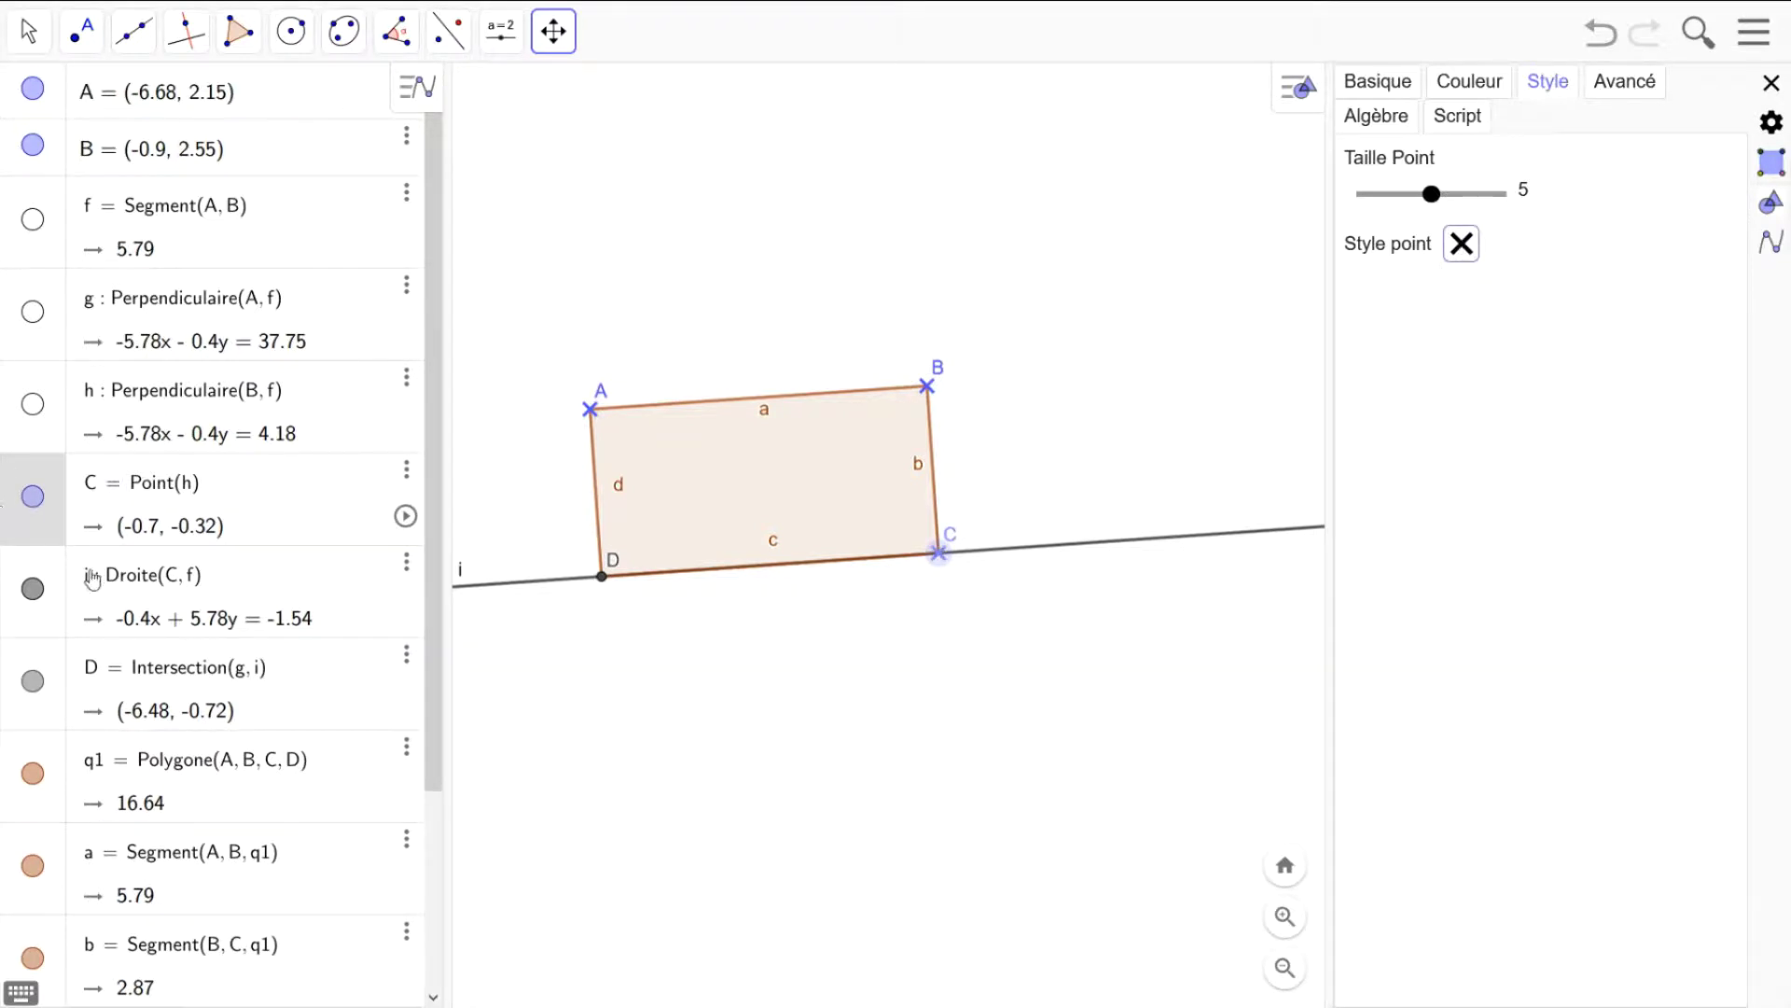
{"action": "left_click", "coordinate": [48, 597]}
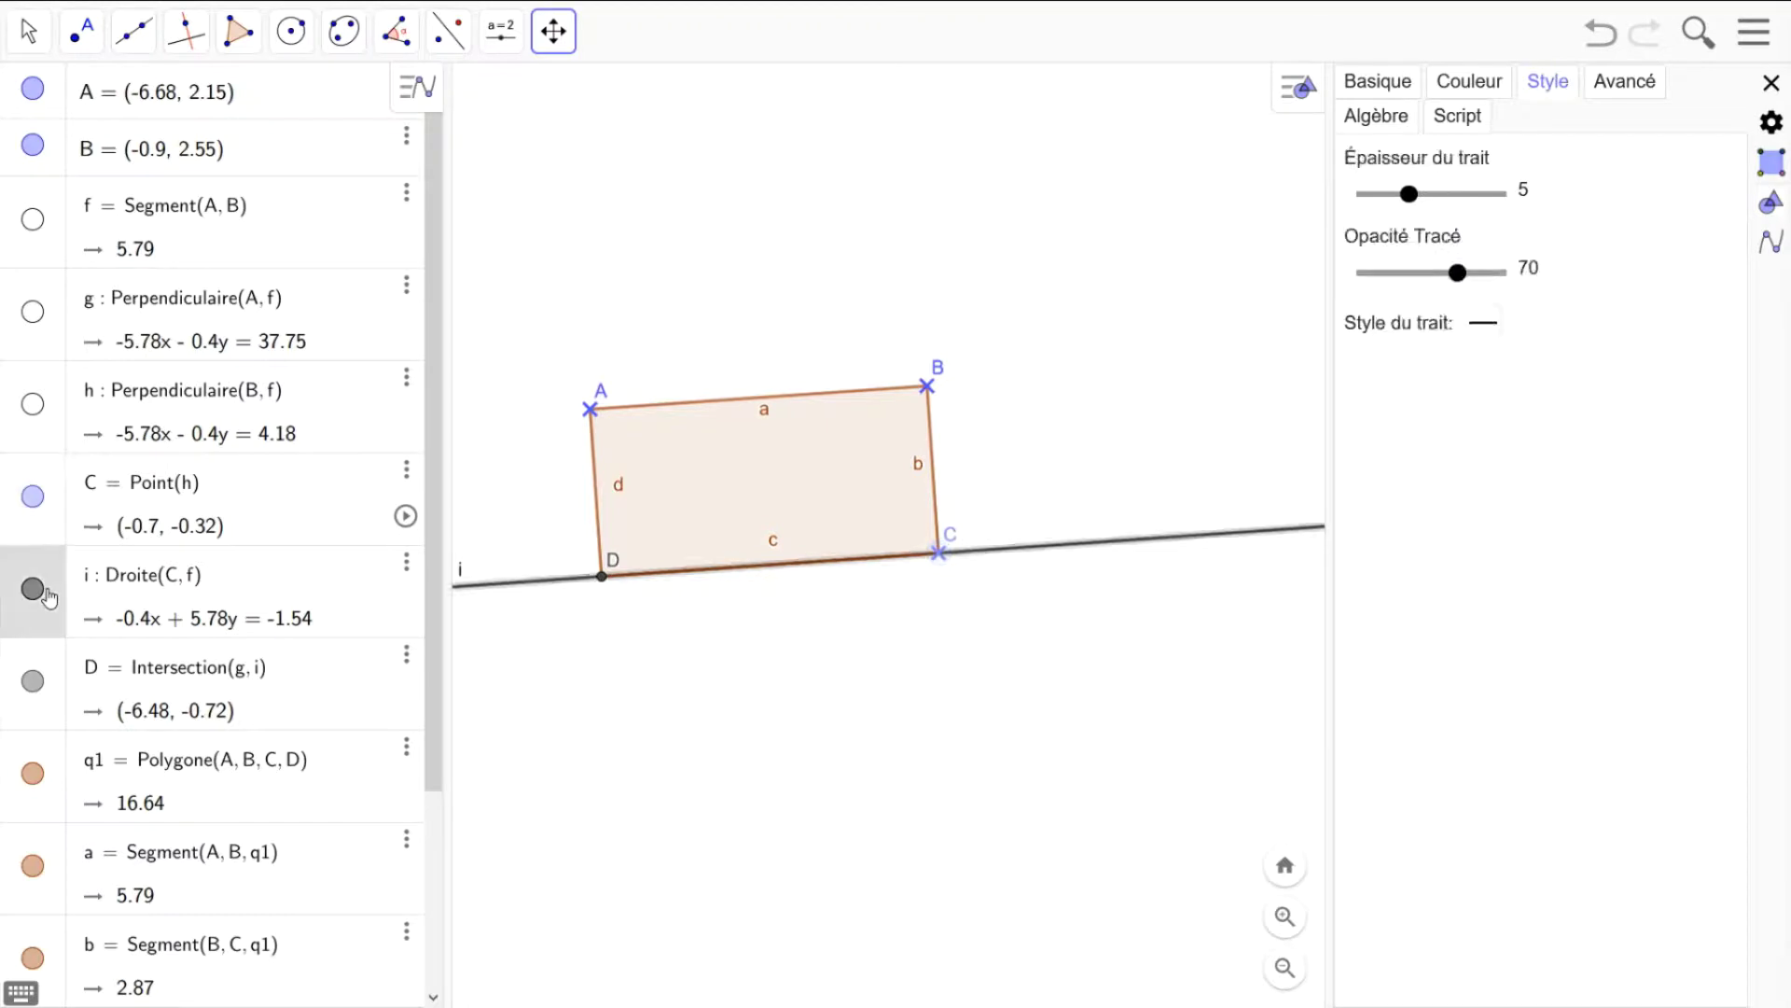
{"action": "left_click", "coordinate": [47, 592]}
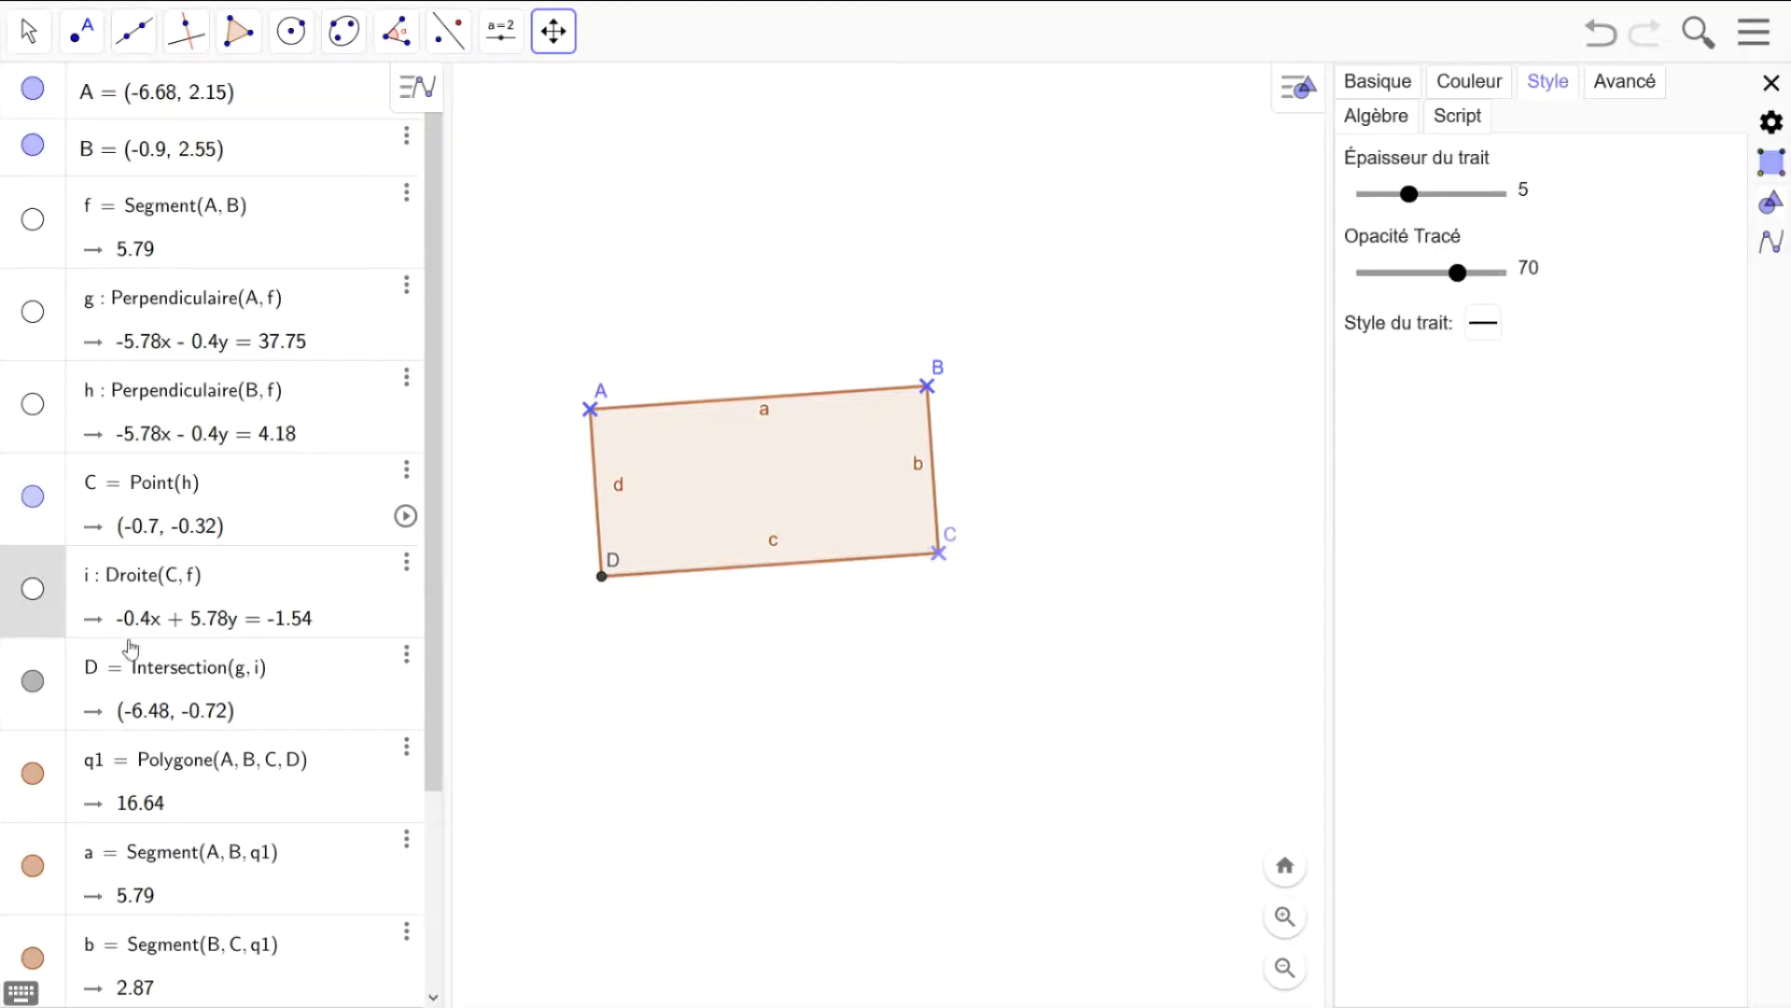
Change the point style of intersection point D to a cross
{"action": "left_click", "coordinate": [158, 672]}
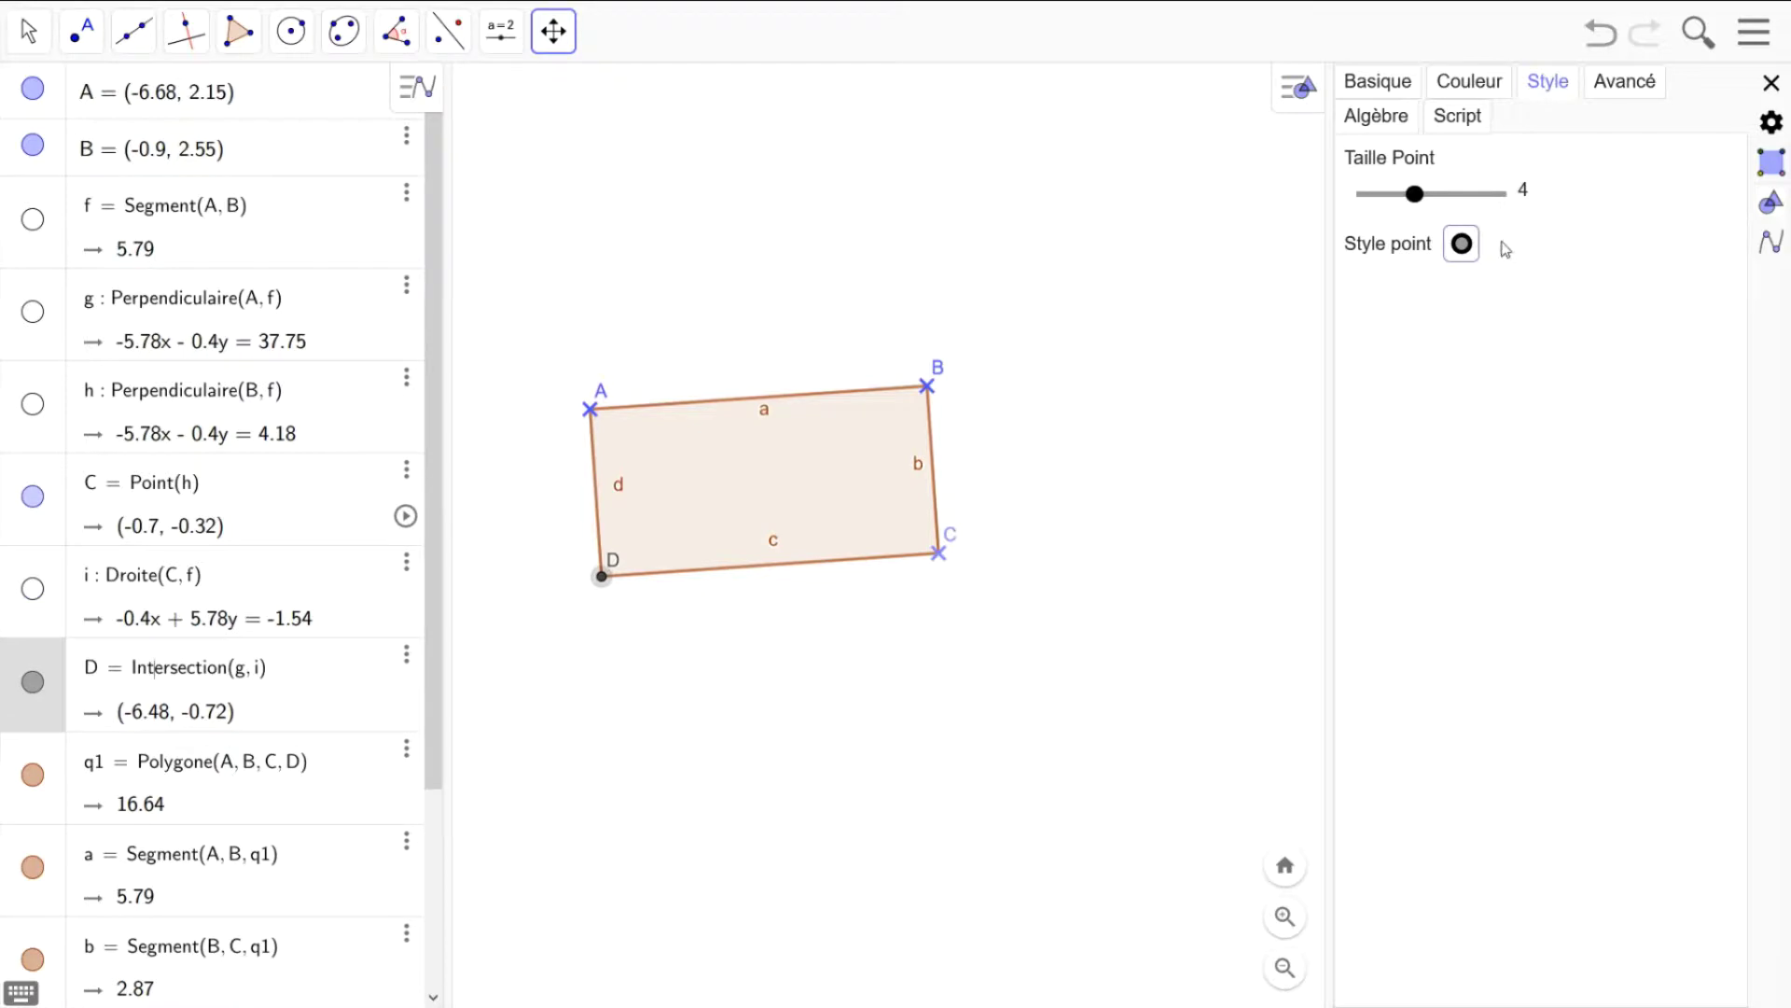
{"action": "left_click", "coordinate": [1464, 246]}
{"action": "left_click", "coordinate": [1509, 289]}
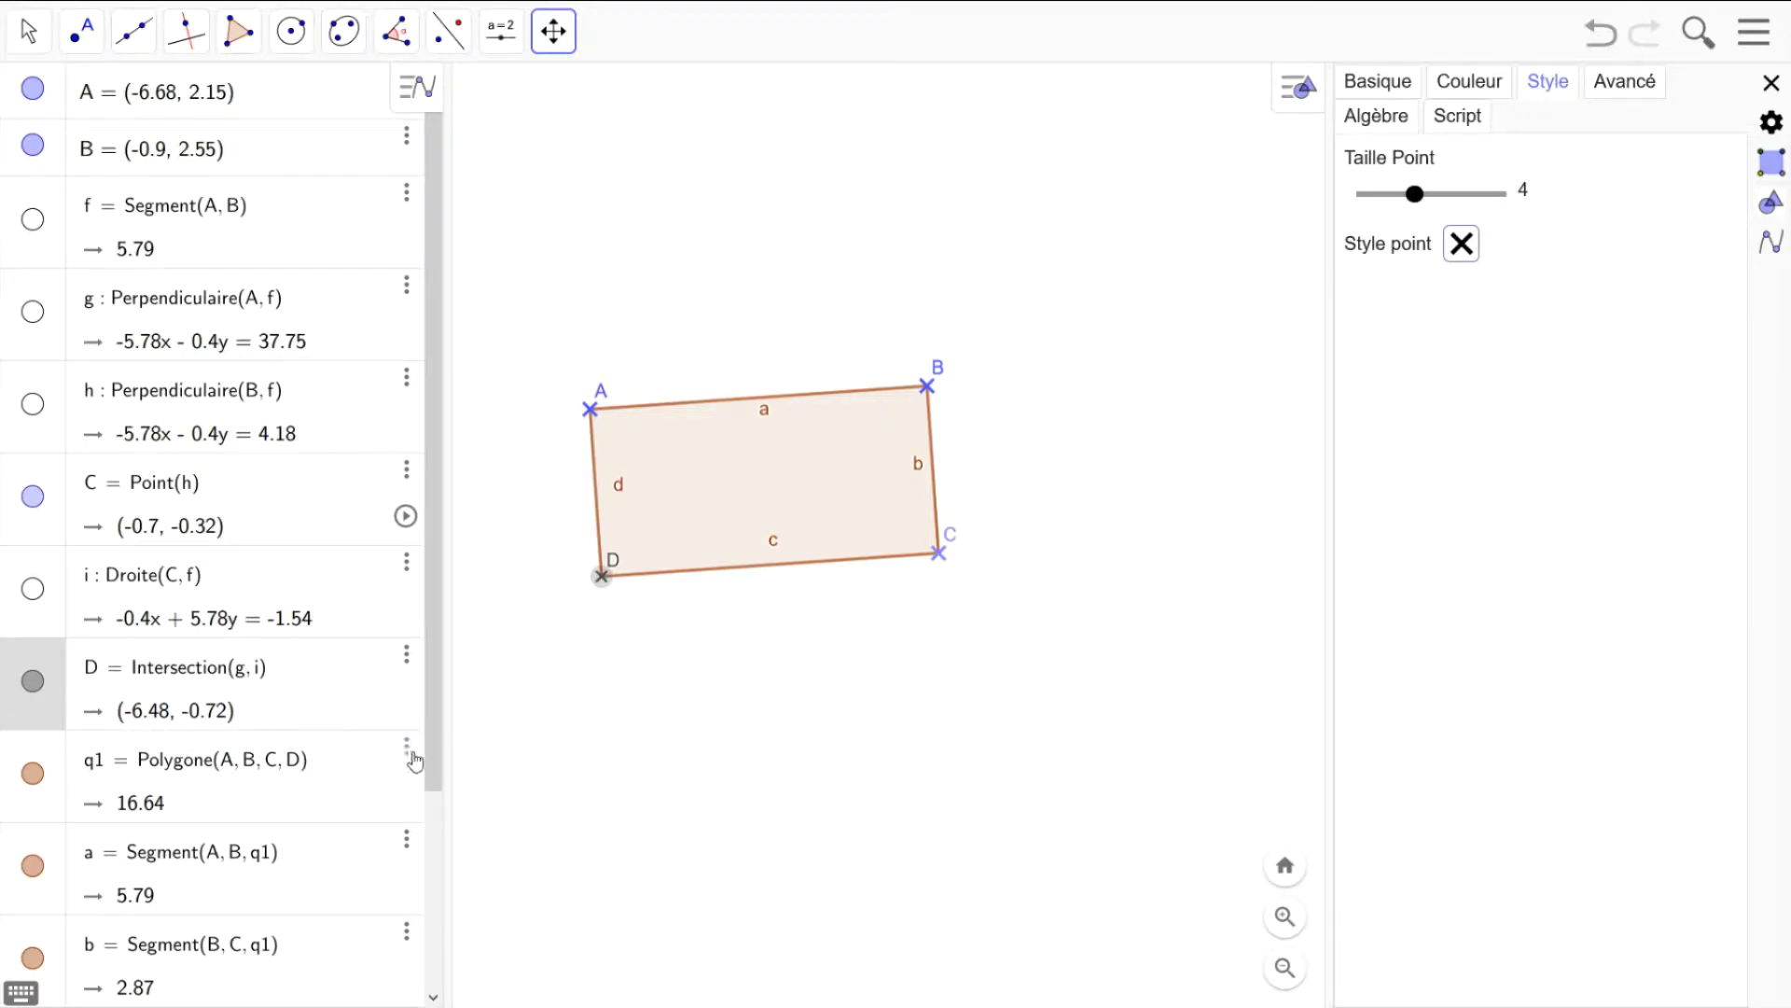
Hide the labels of the polygon's four sides a, b, c and d
{"action": "scroll", "coordinate": [432, 806], "scroll_direction": "down", "scroll_amount": 3}
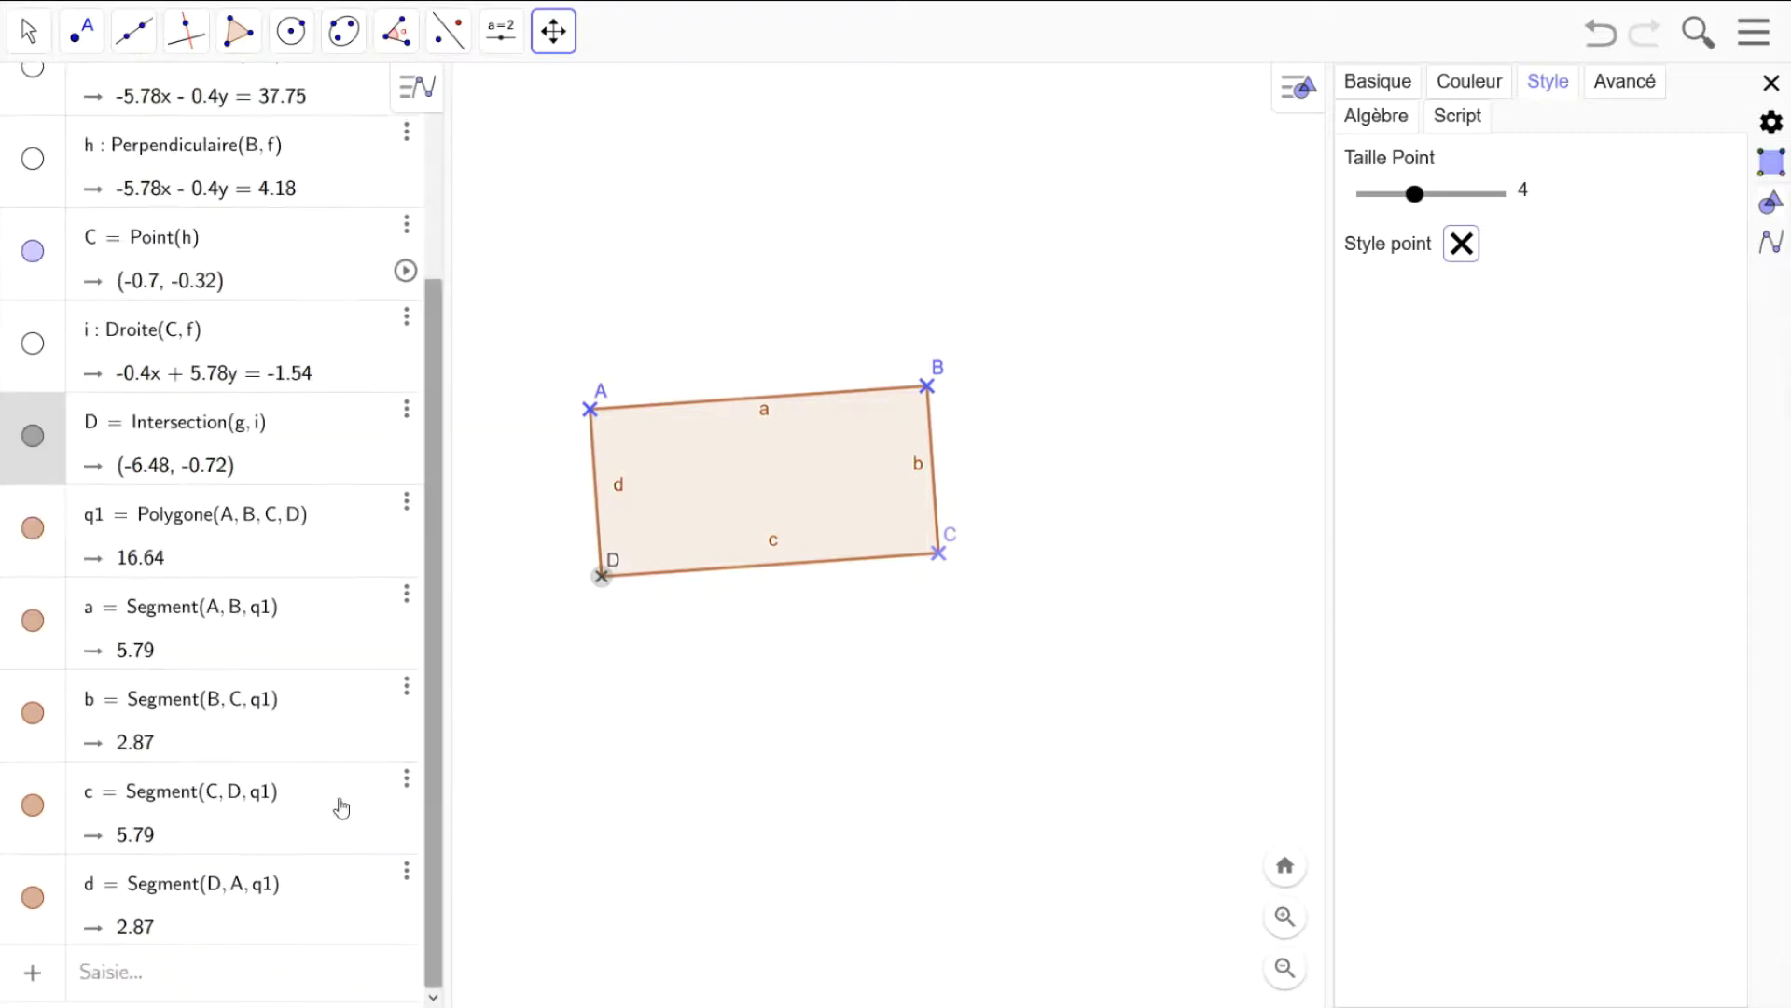
{"action": "left_click", "coordinate": [254, 644]}
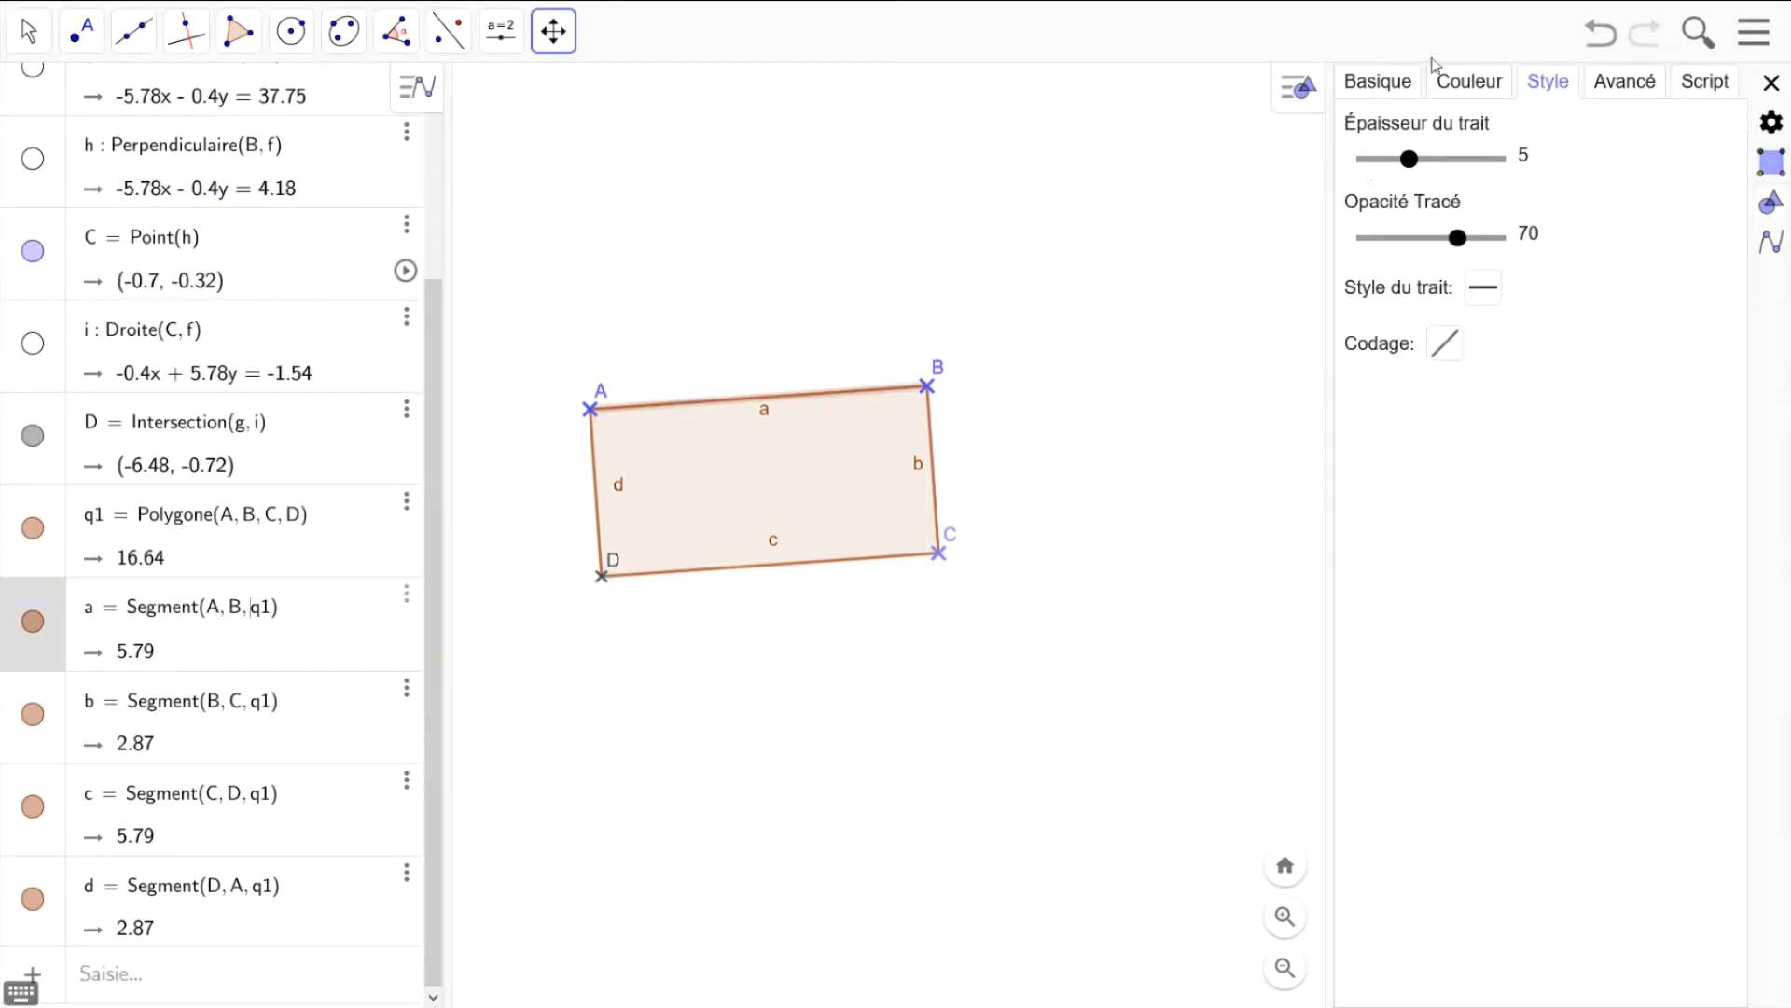
{"action": "left_click", "coordinate": [1379, 85]}
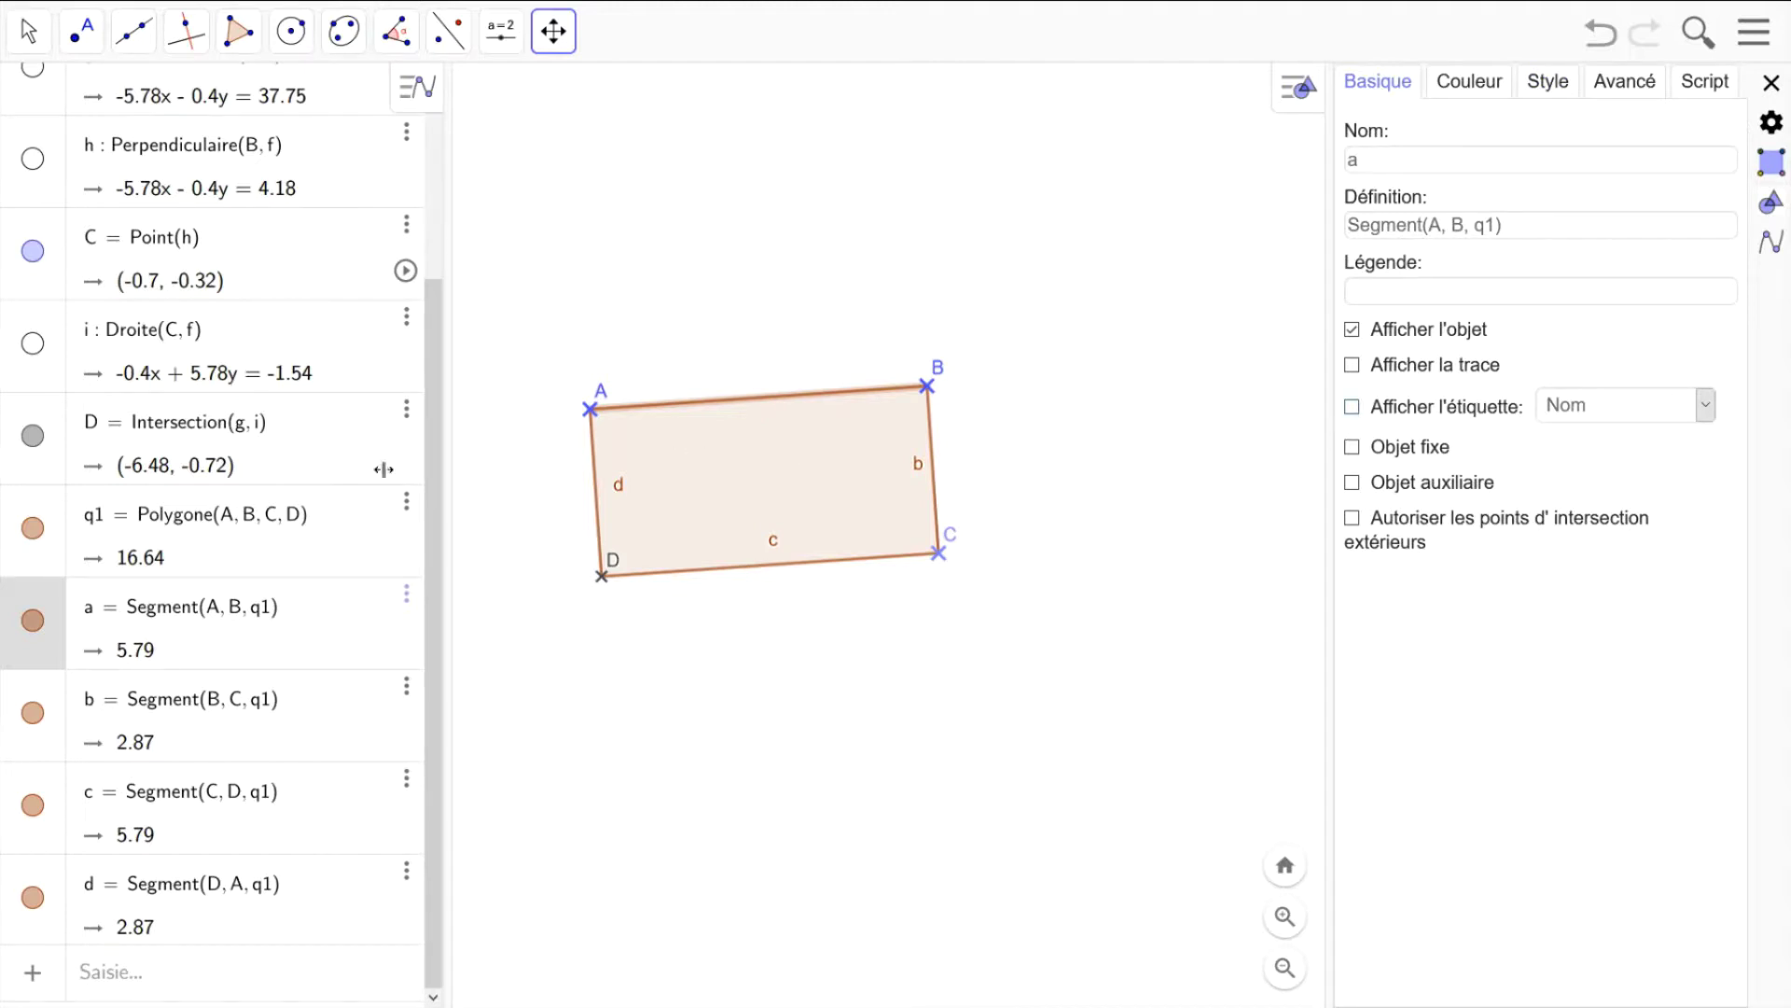
{"action": "left_click", "coordinate": [159, 698]}
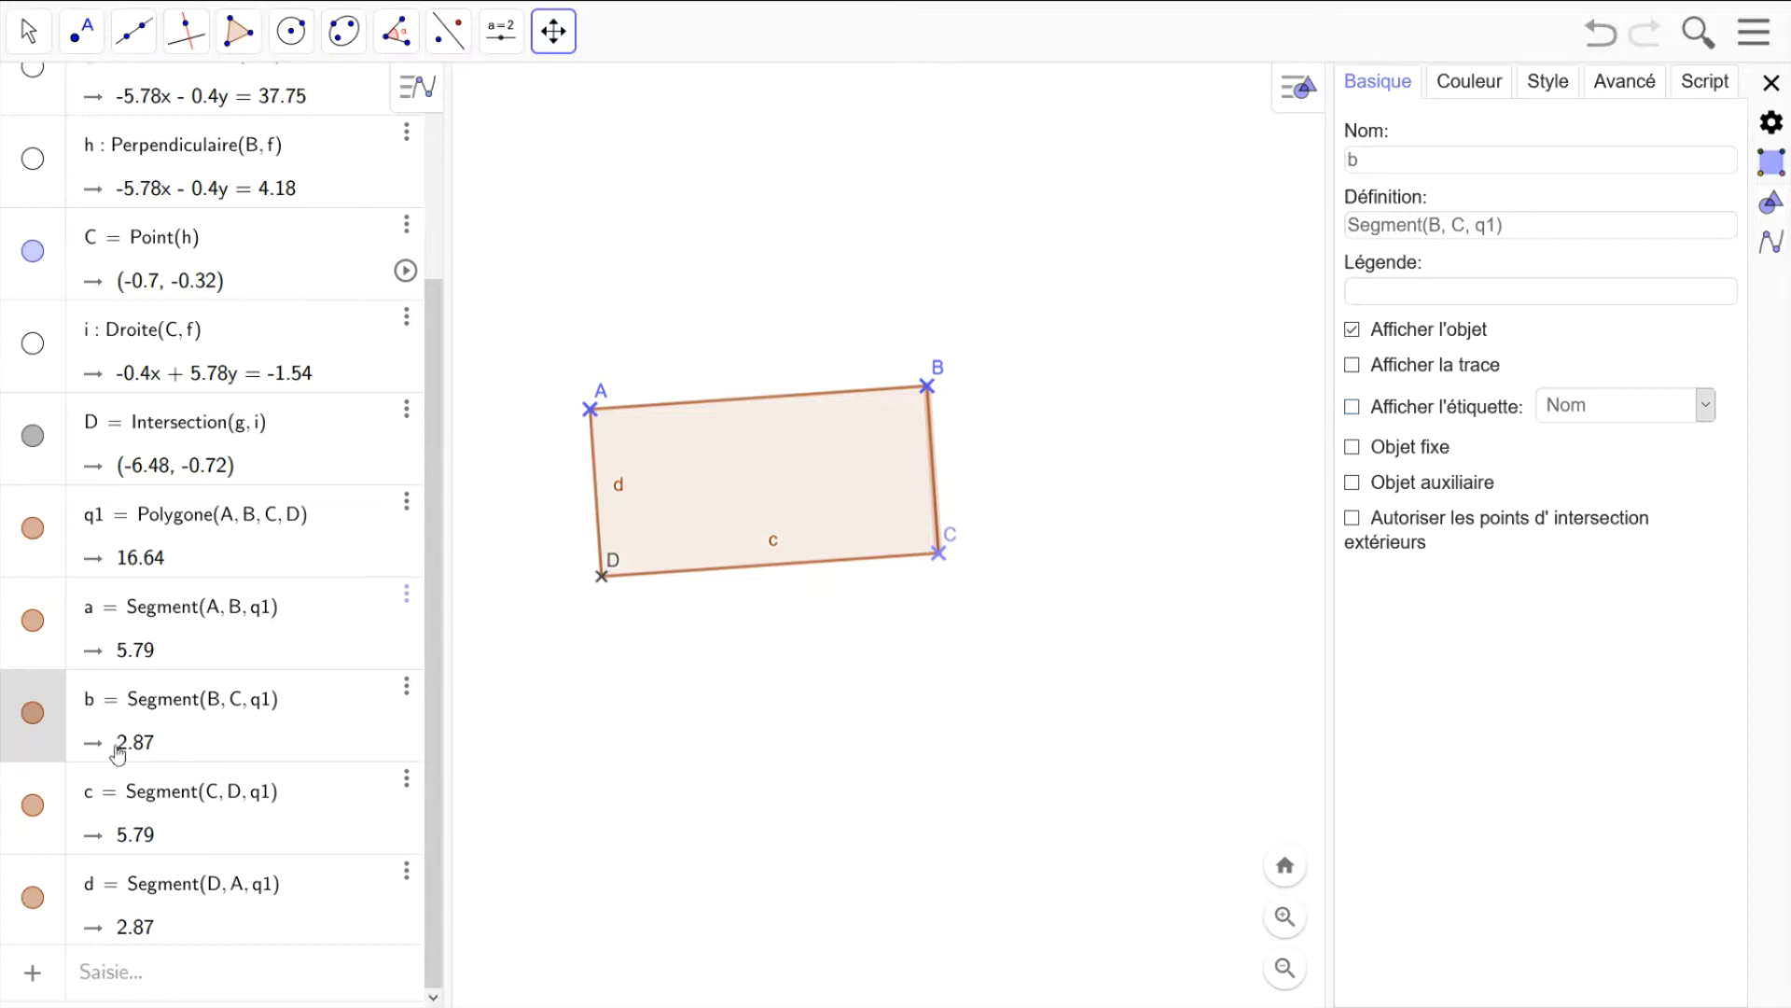
{"action": "left_click", "coordinate": [141, 798]}
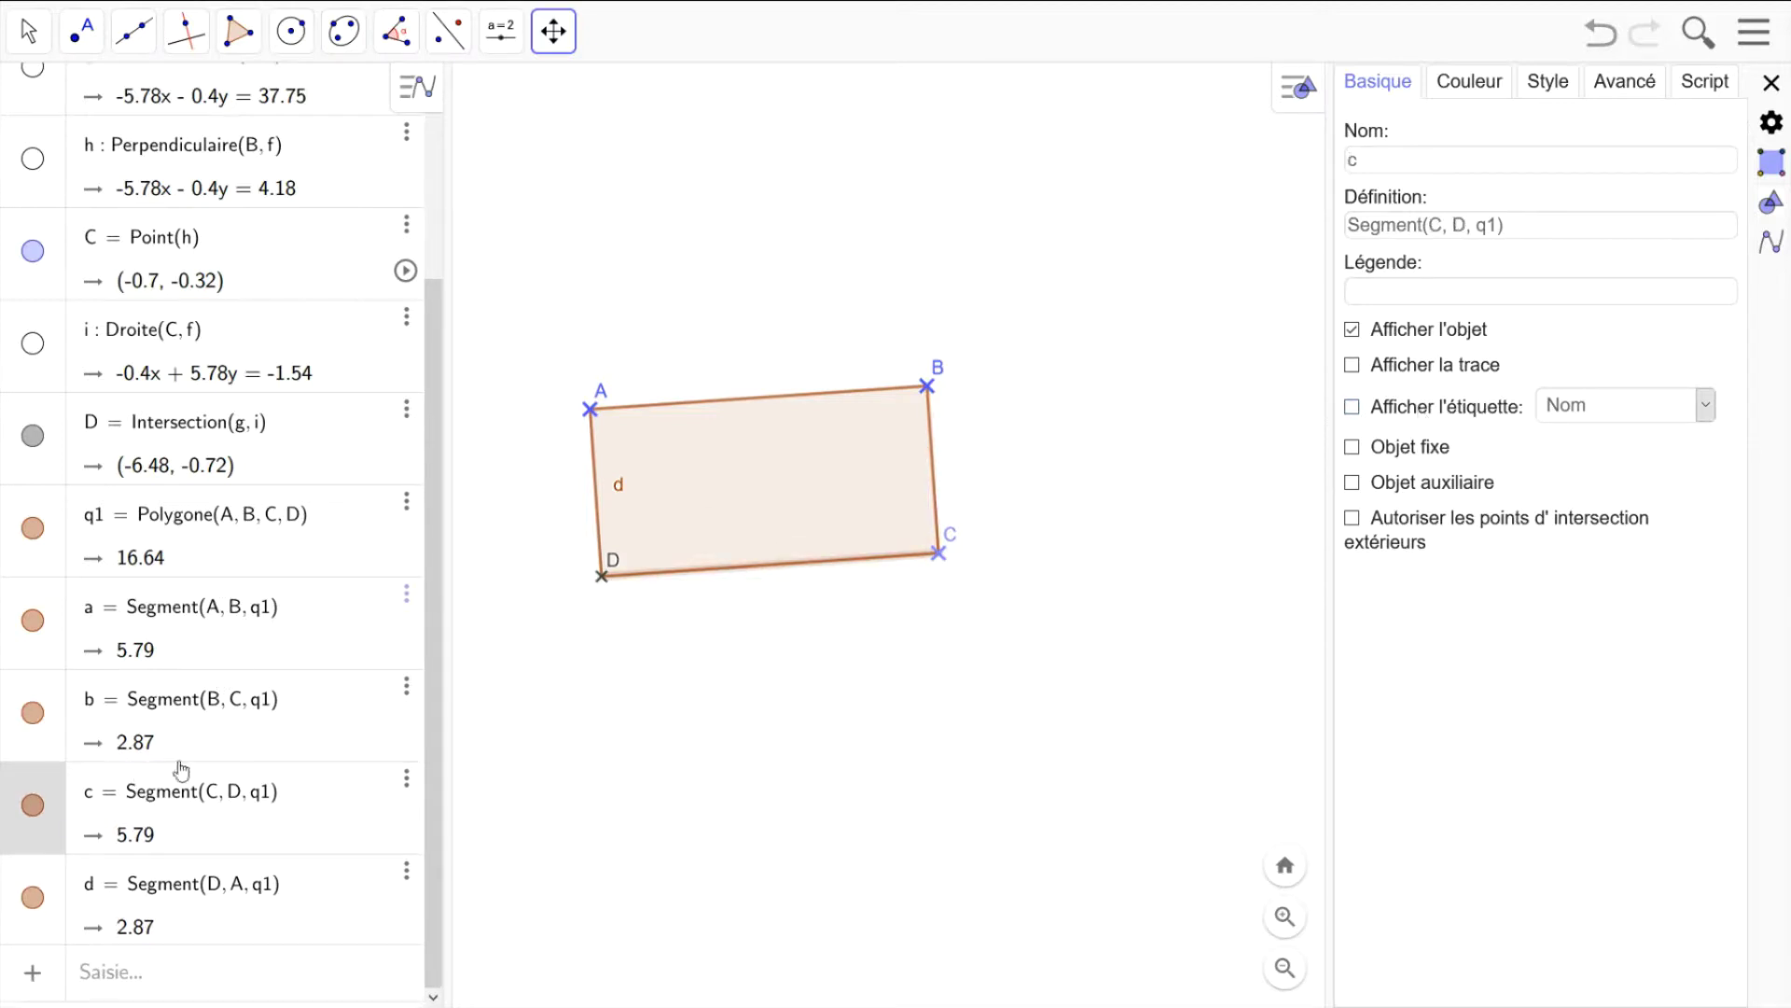
{"action": "left_click", "coordinate": [153, 896]}
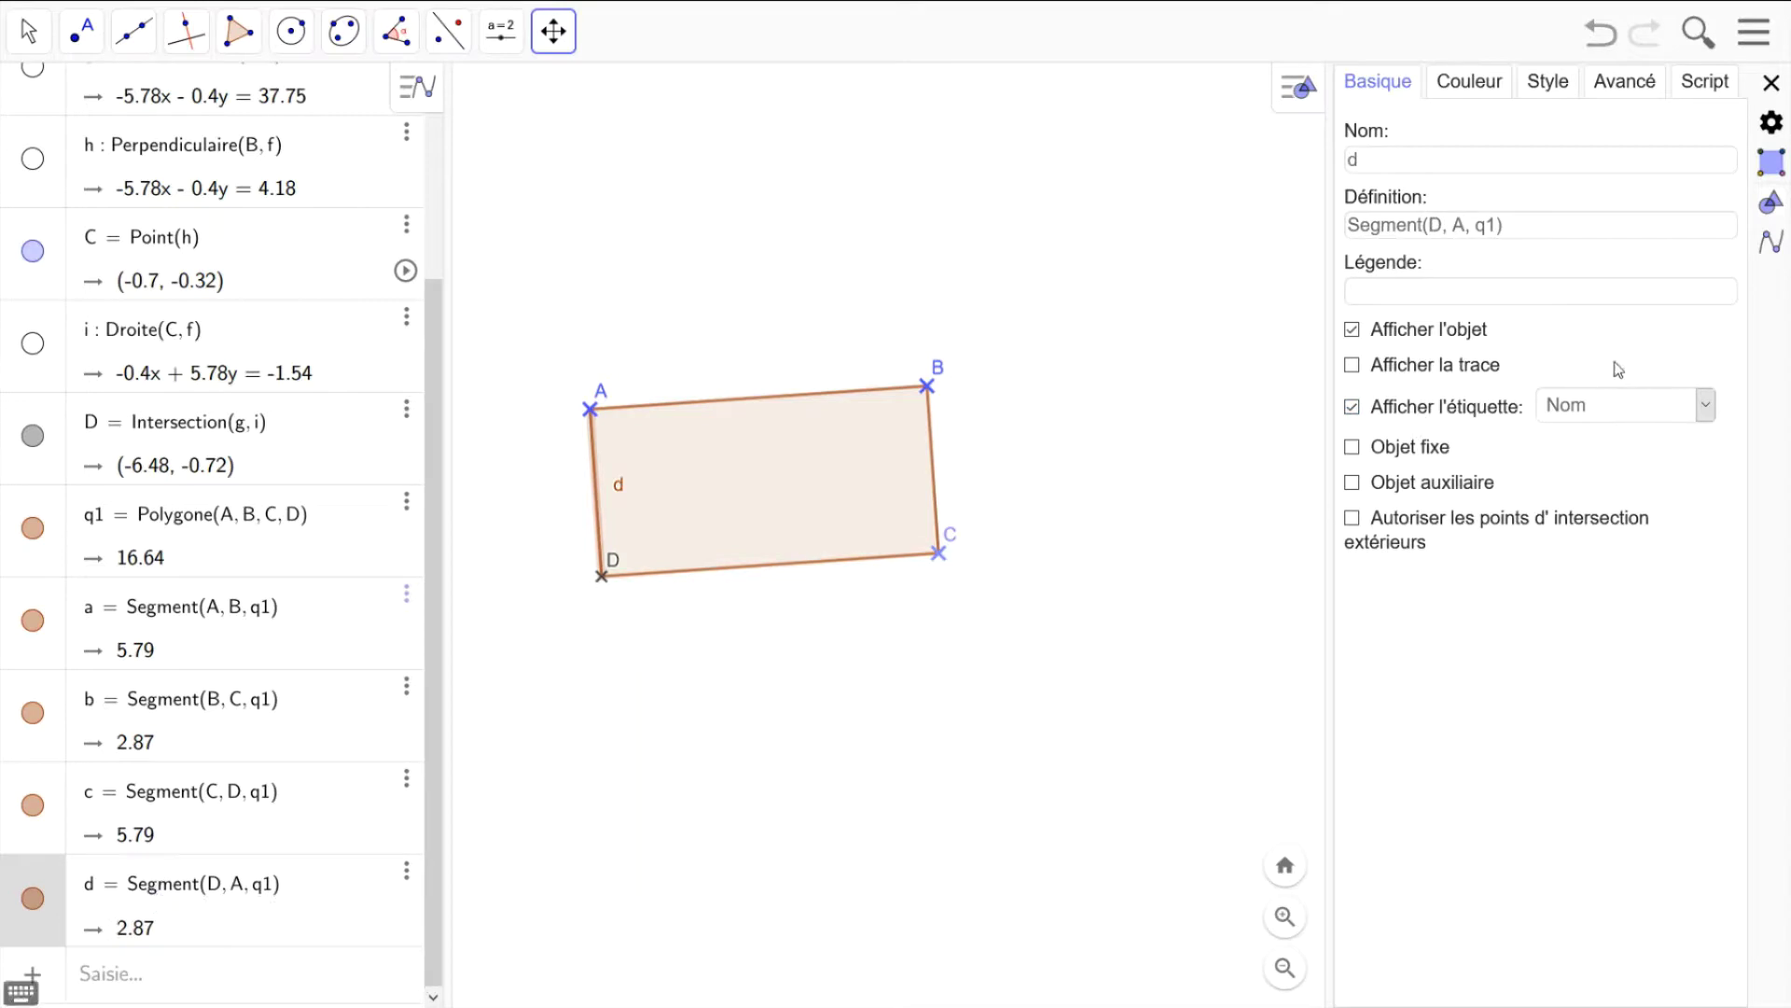
{"action": "left_click", "coordinate": [1445, 417]}
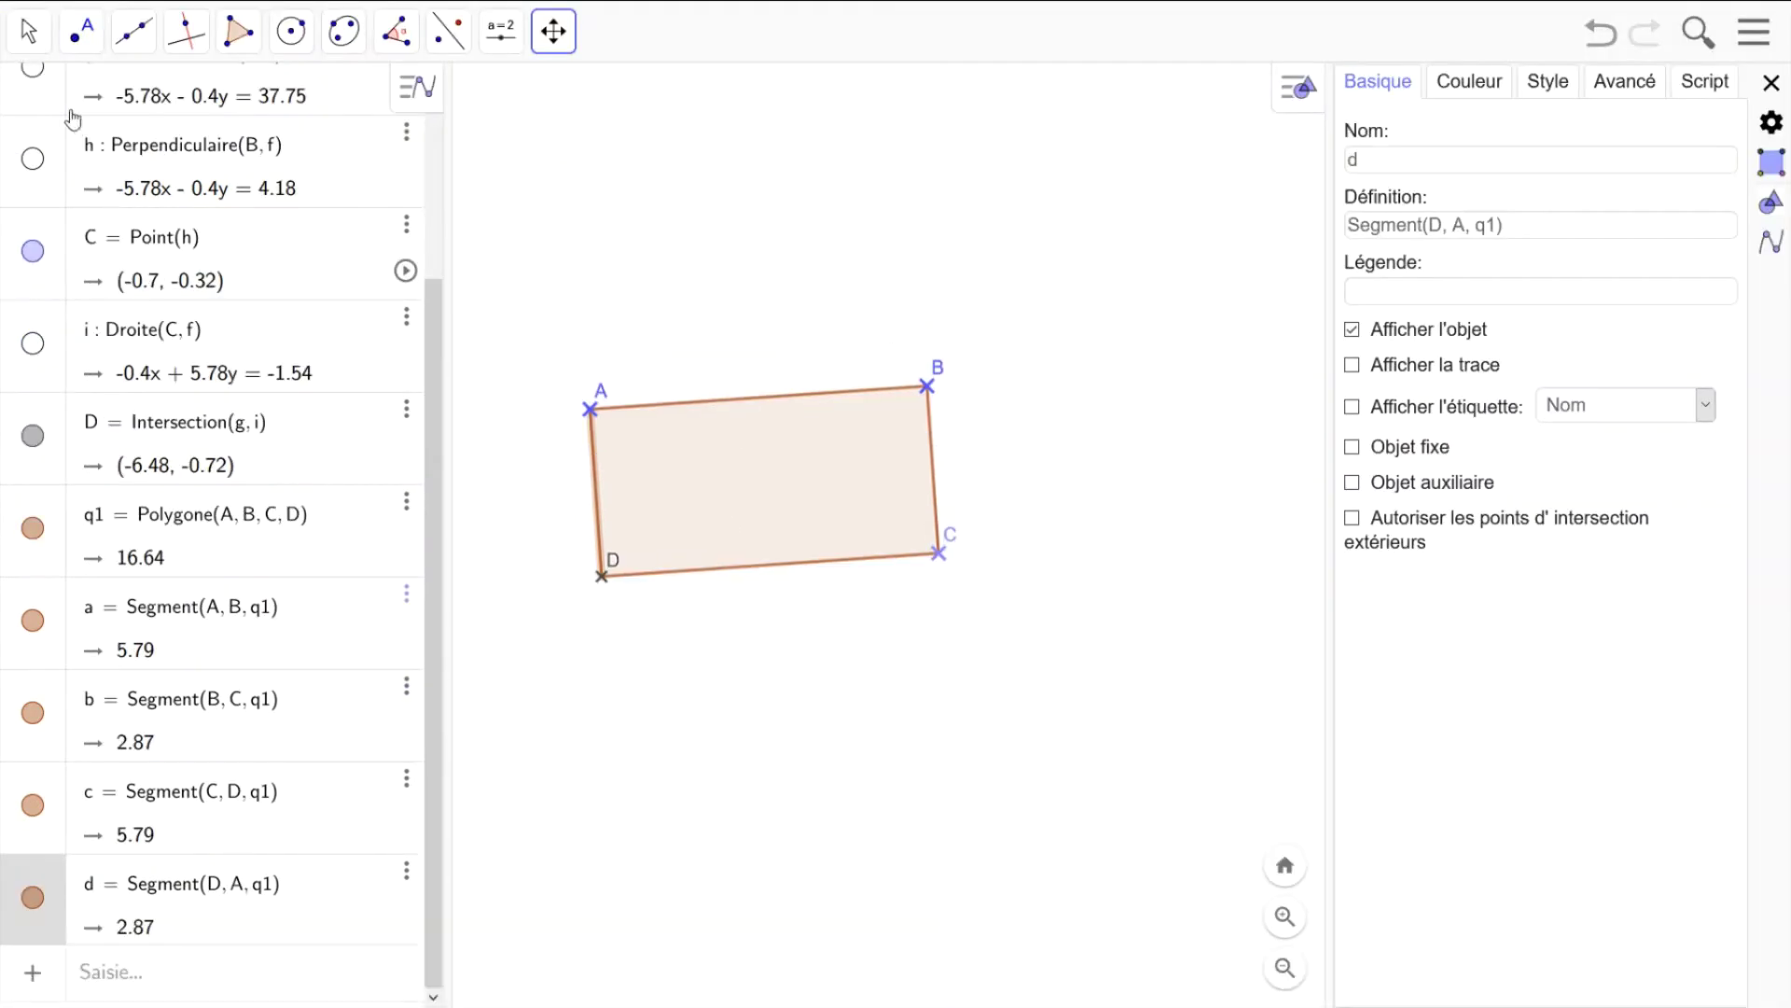
Test the finished rectangle by moving C farther from B, and B to about (1.8, 3.11)
{"action": "left_click", "coordinate": [28, 31]}
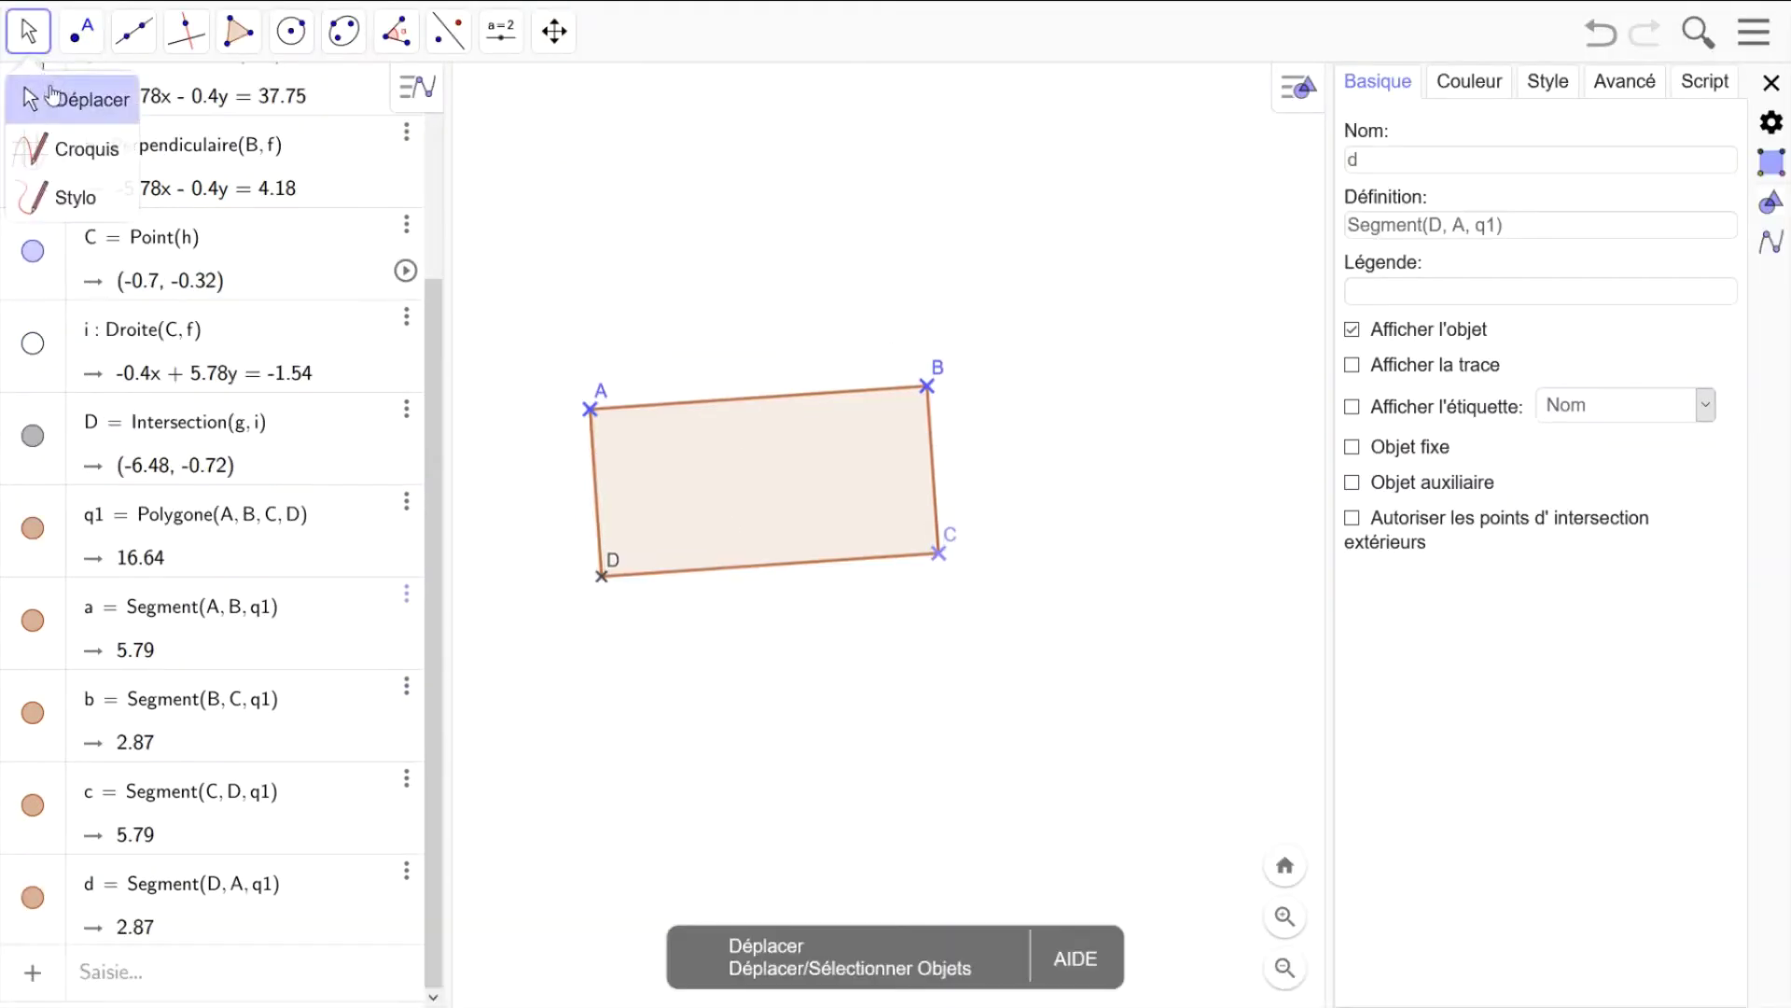
{"action": "left_click", "coordinate": [51, 96]}
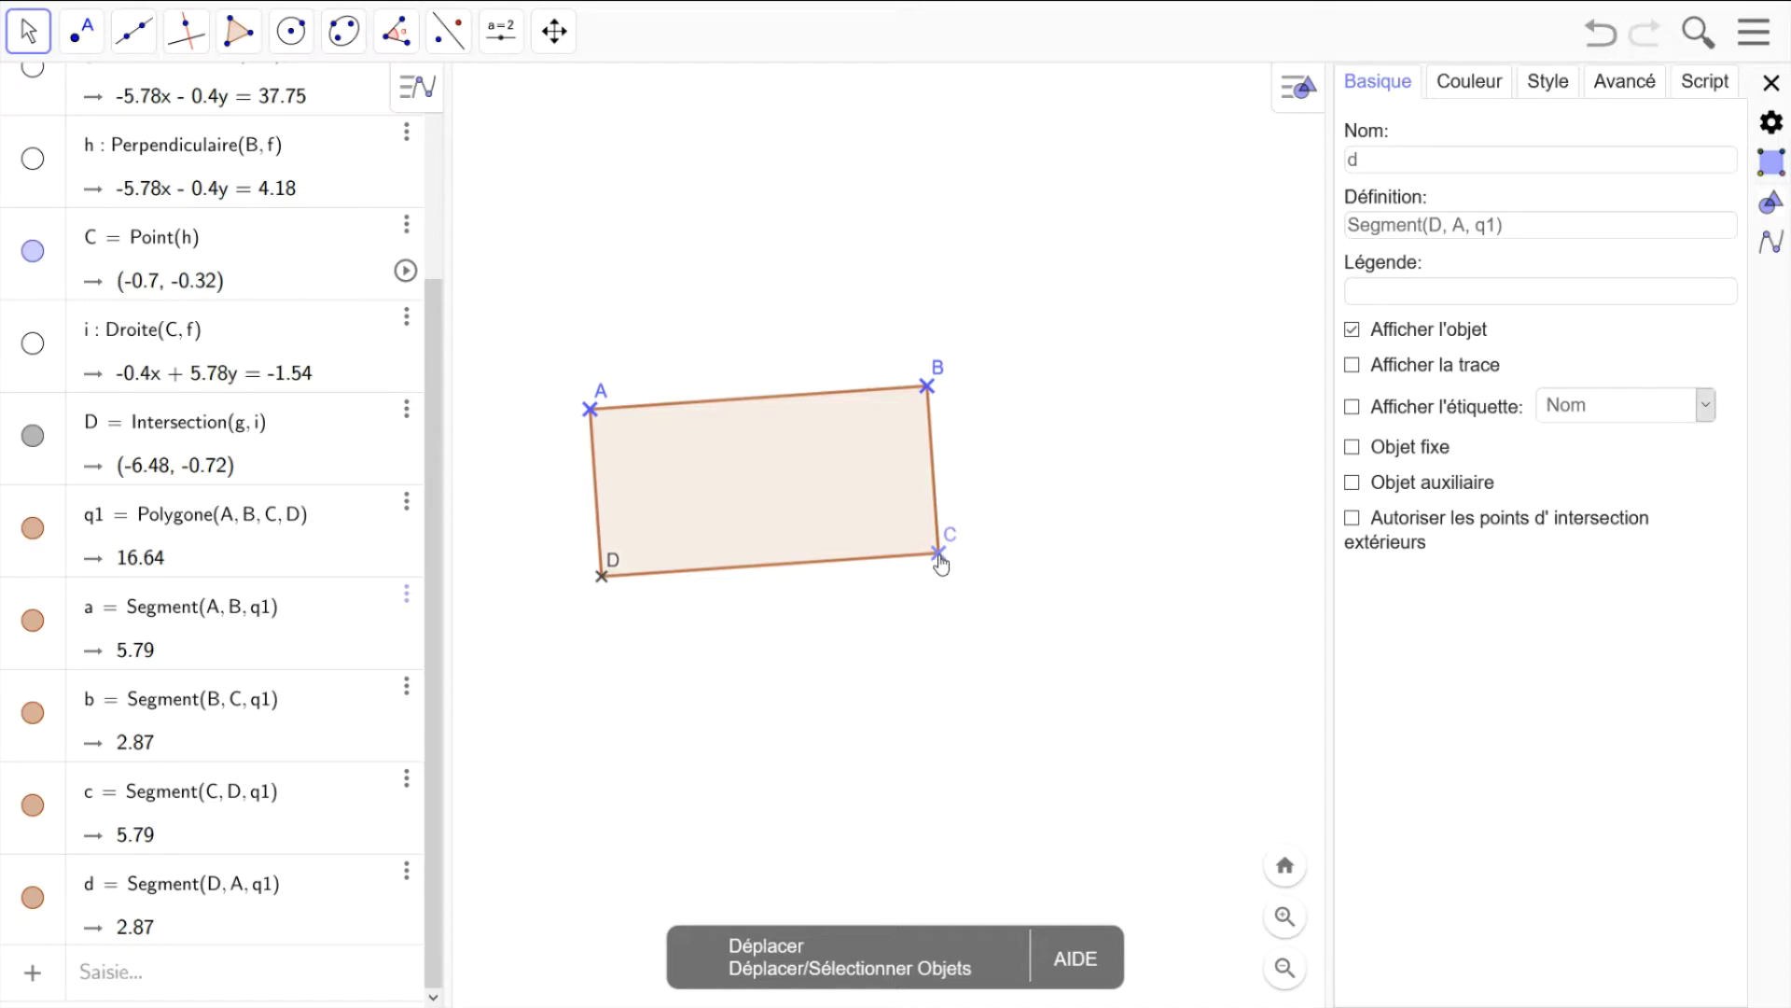
{"action": "left_click_drag", "start_coordinate": [950, 562], "coordinate": [1012, 583]}
{"action": "left_click_drag", "start_coordinate": [923, 396], "coordinate": [972, 355]}
{"action": "left_click_drag", "start_coordinate": [1008, 389], "coordinate": [1085, 364]}
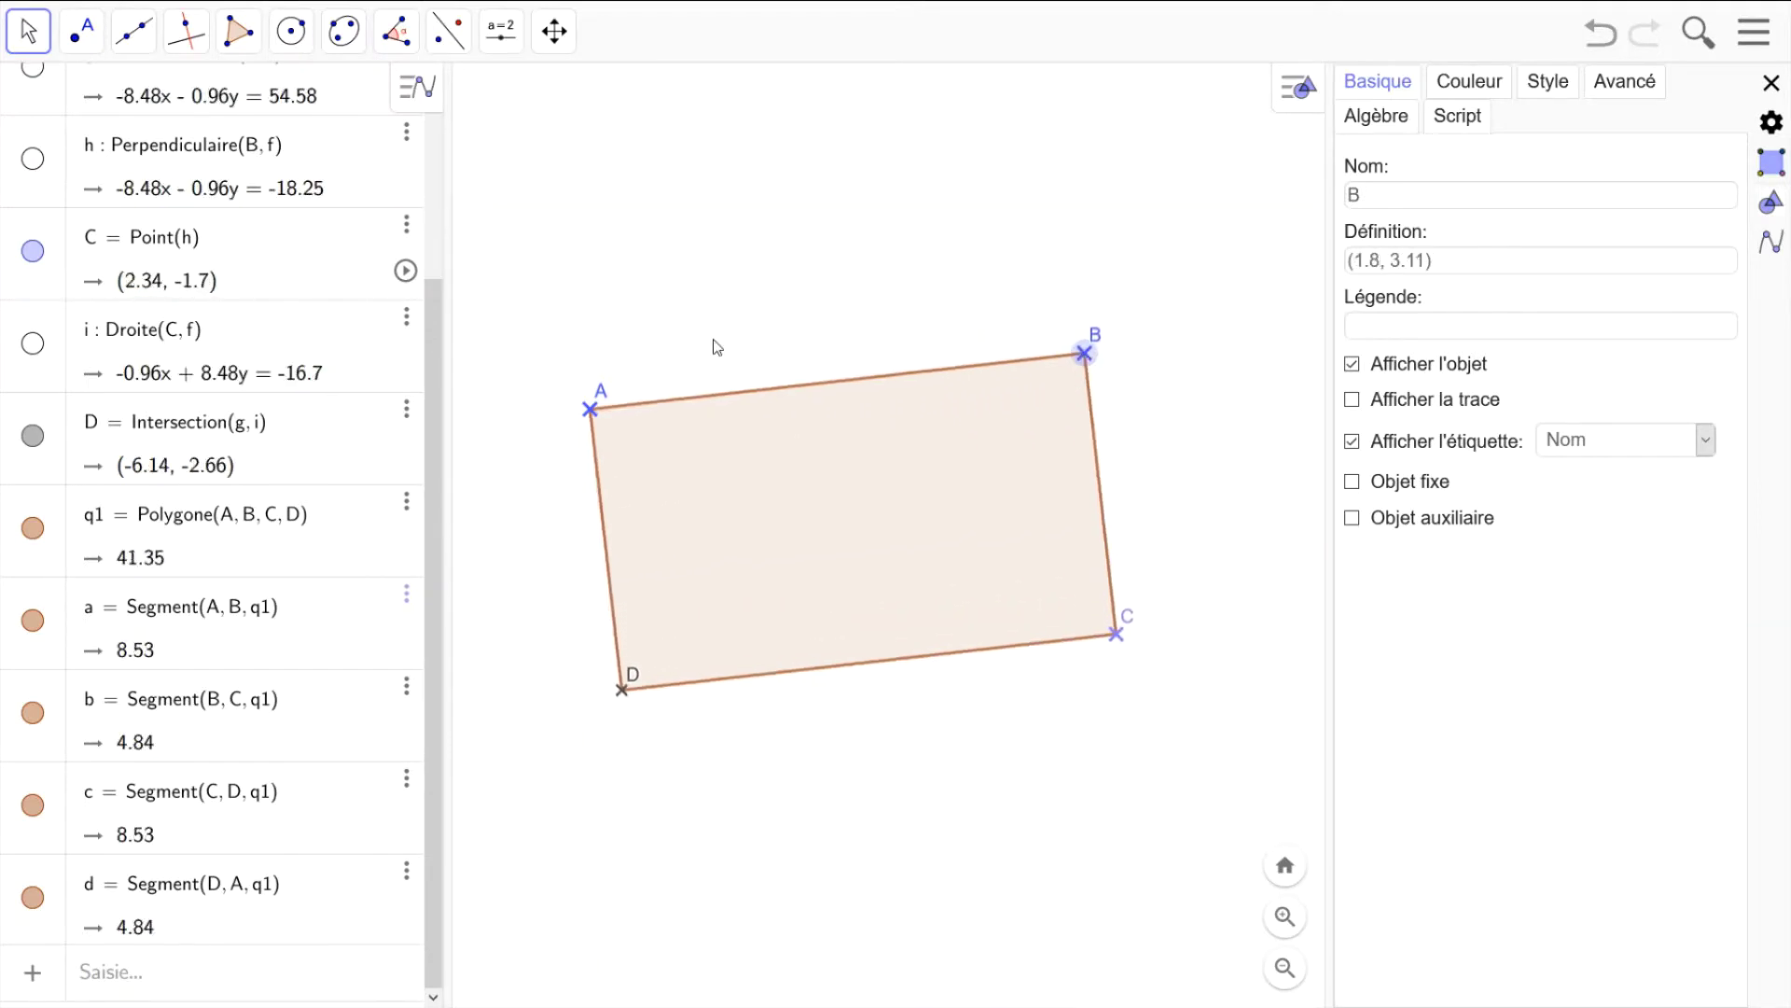